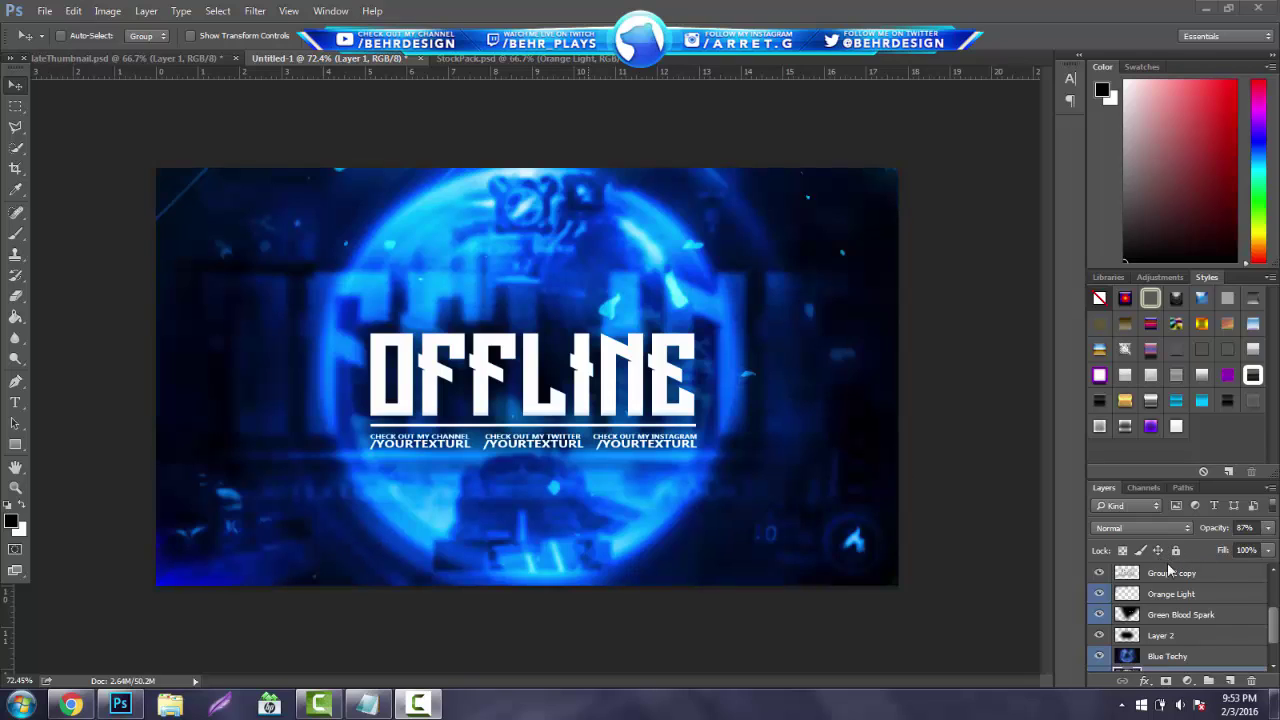
Step: Delete all layers from Group 1 down to Blue Techy, dismissing the Windows color scheme prompt
scroll(1198, 588, up, 2)
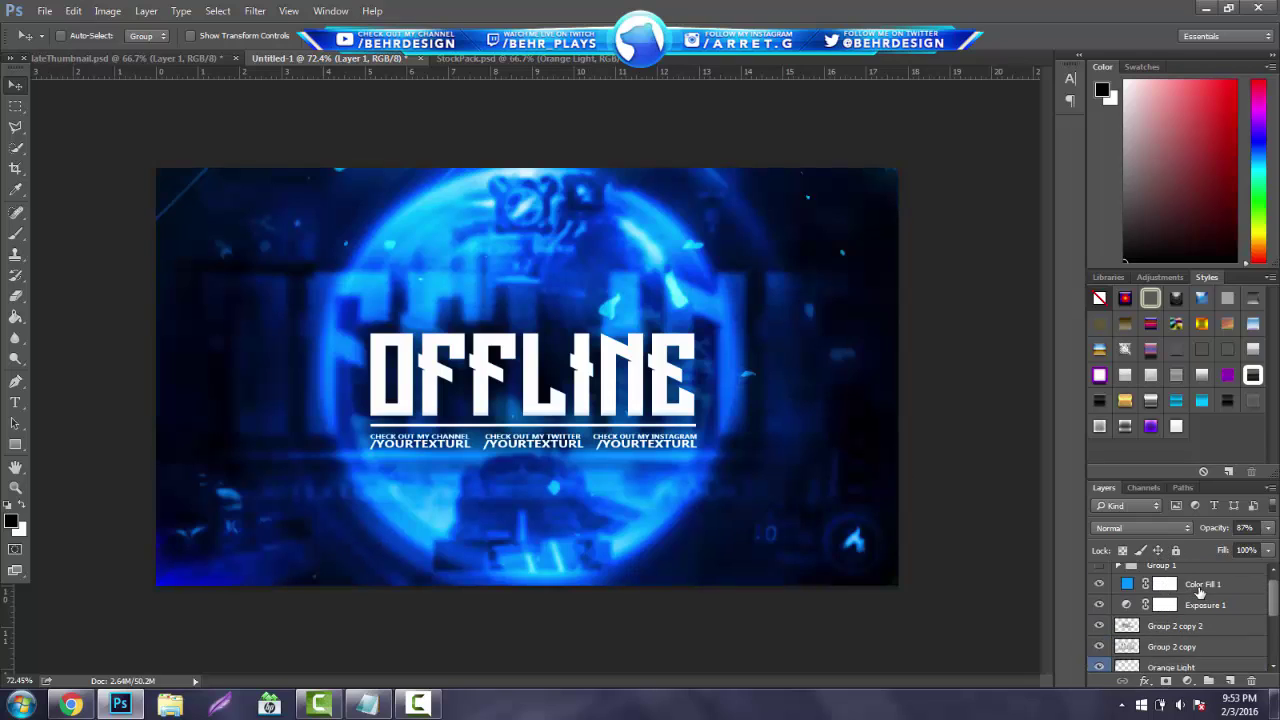
click(1207, 578)
scroll(1205, 592, down, 5)
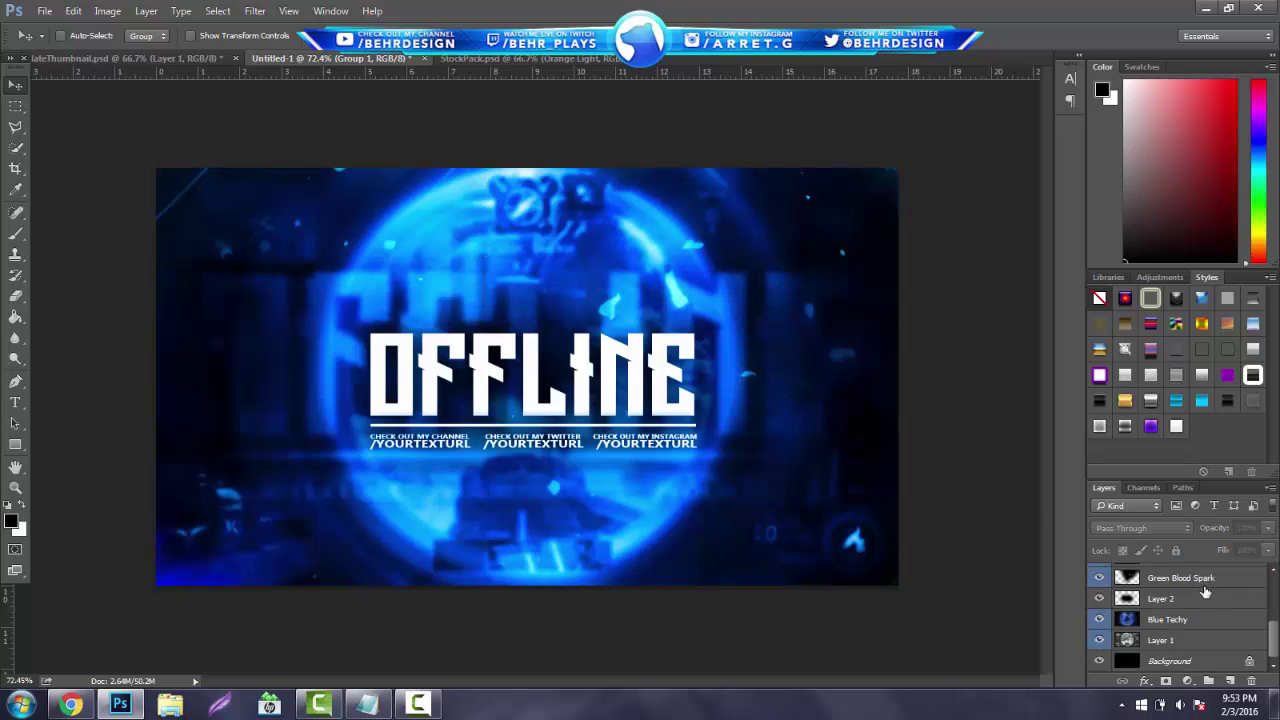
shift+click(1198, 626)
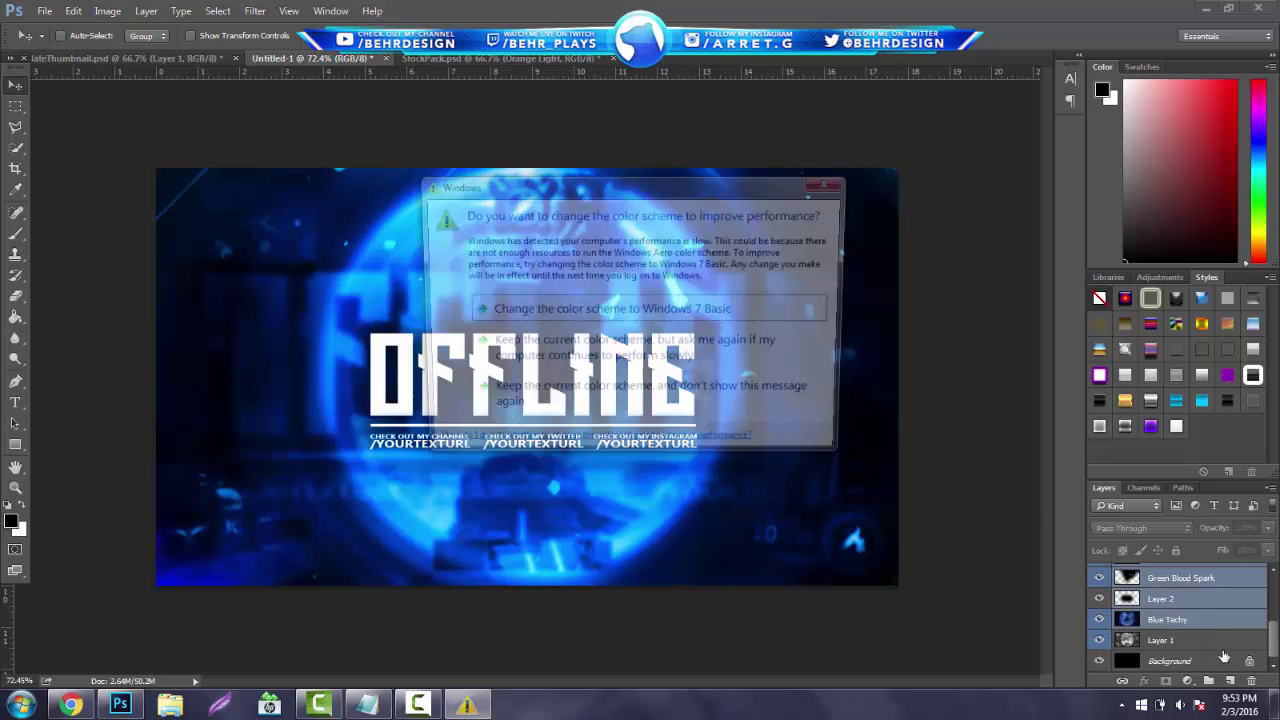
click(831, 182)
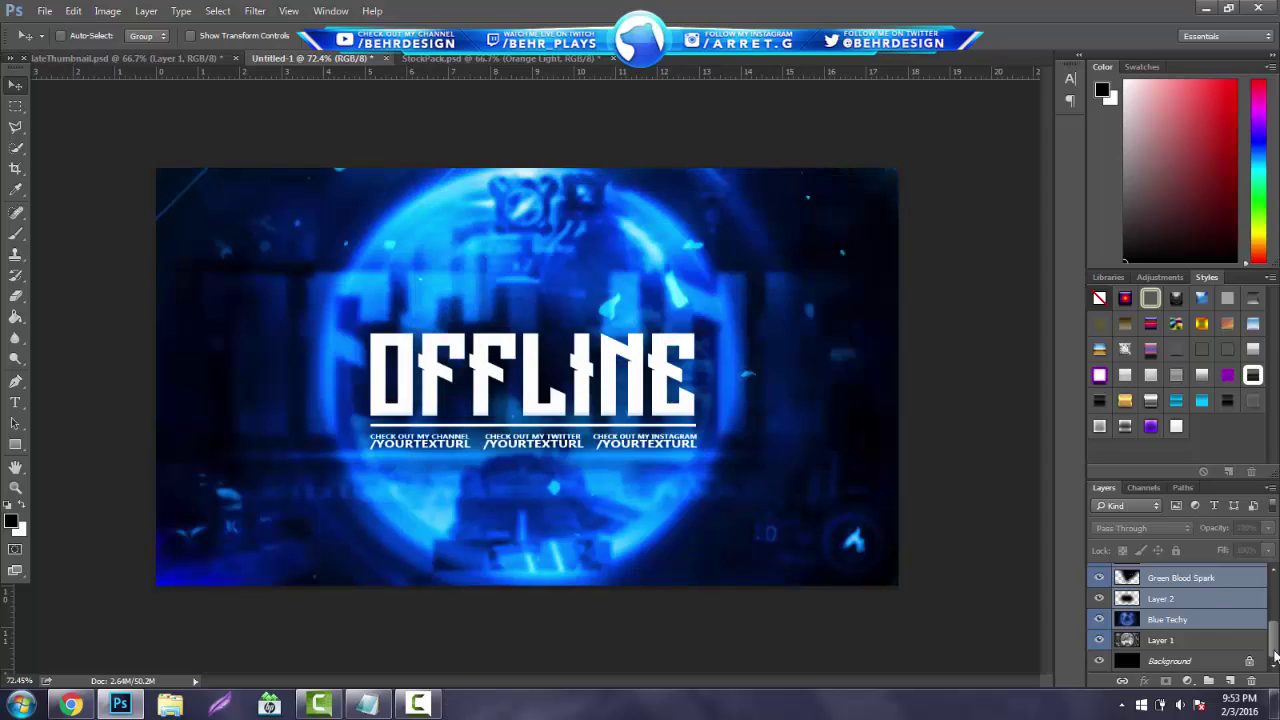
click(1249, 681)
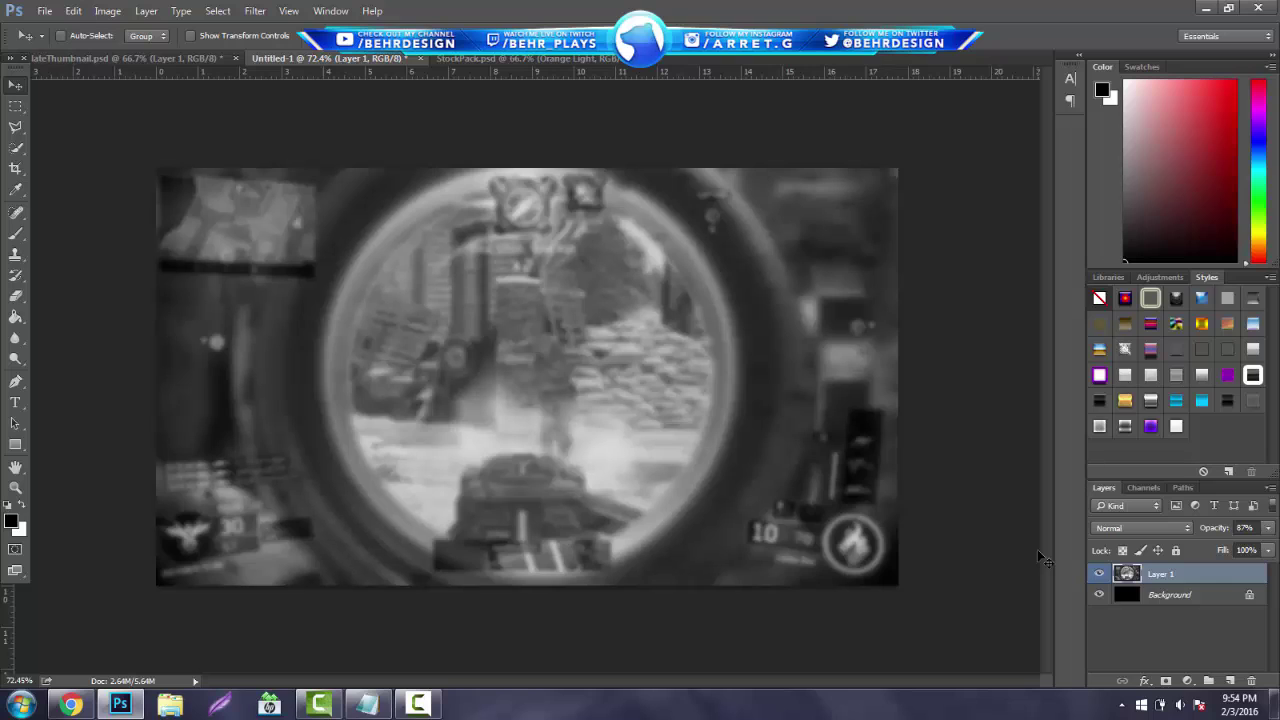
Step: In StockPack.psd, hide the visible stock layers, show Blue Techy and copy that layer into the Untitled-1 document
click(505, 57)
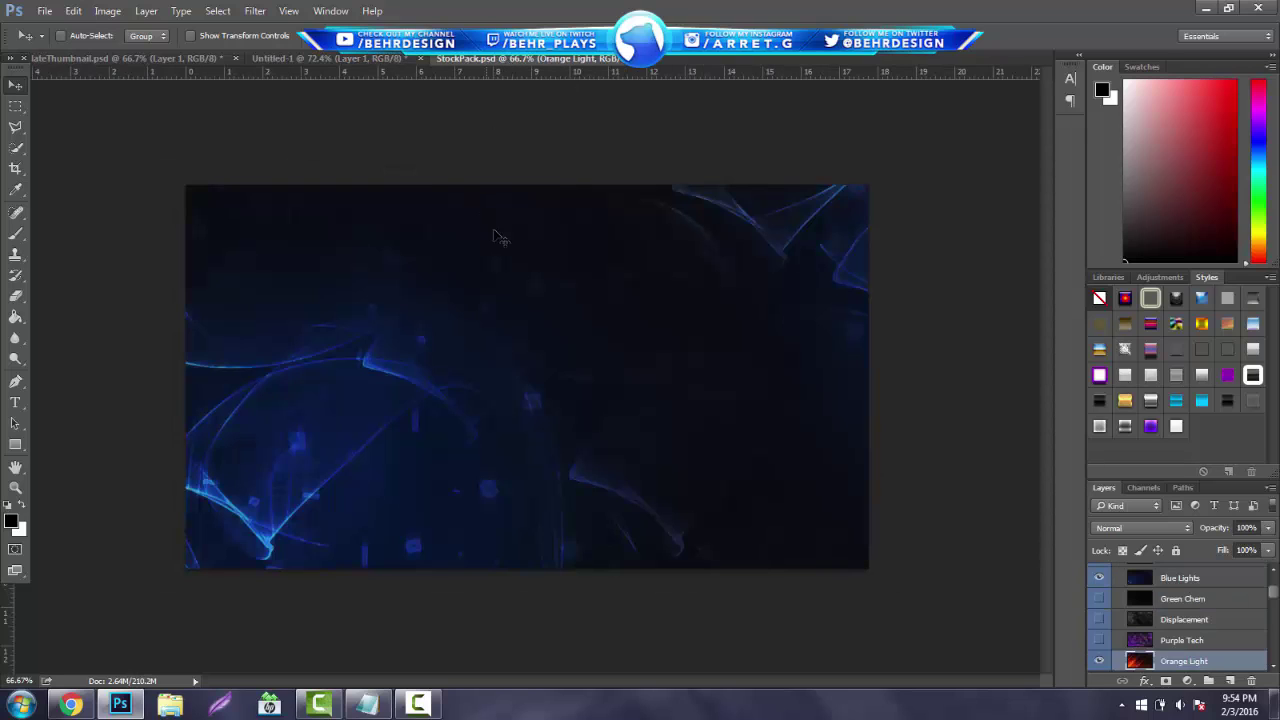
click(1099, 659)
click(1100, 586)
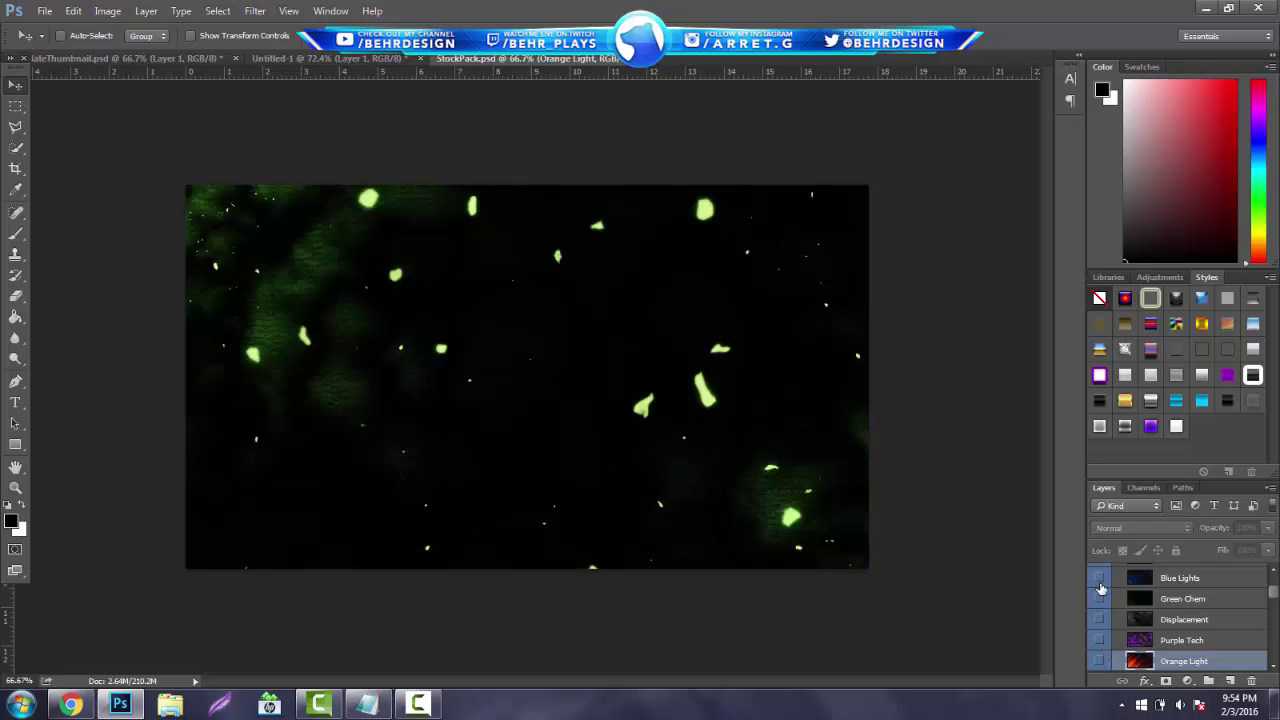
scroll(1100, 588, down, 5)
click(1099, 619)
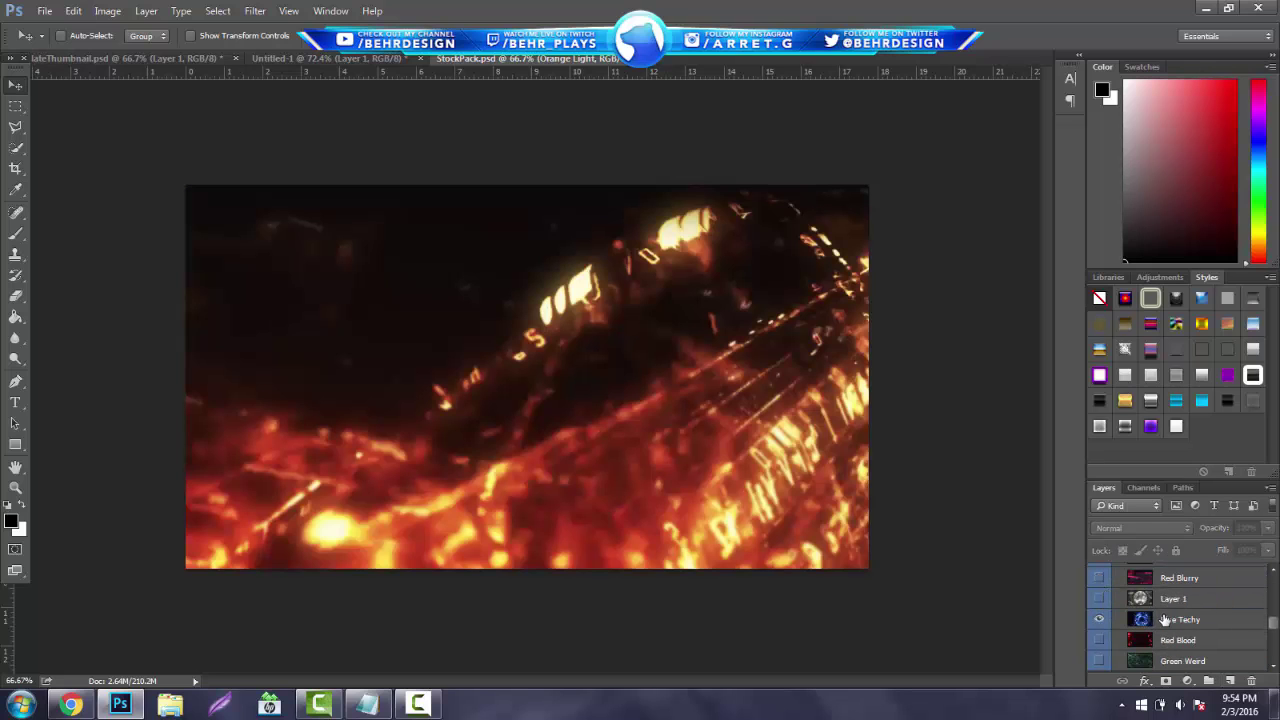
click(1165, 621)
mouse_move(446, 271)
mouse_down()
mouse_move(443, 190)
mouse_move(337, 112)
mouse_move(447, 297)
mouse_move(480, 294)
mouse_move(434, 282)
mouse_up()
Step: Apply a Gaussian Blur with a 40.1 pixel radius to the Blue Techy layer
click(214, 10)
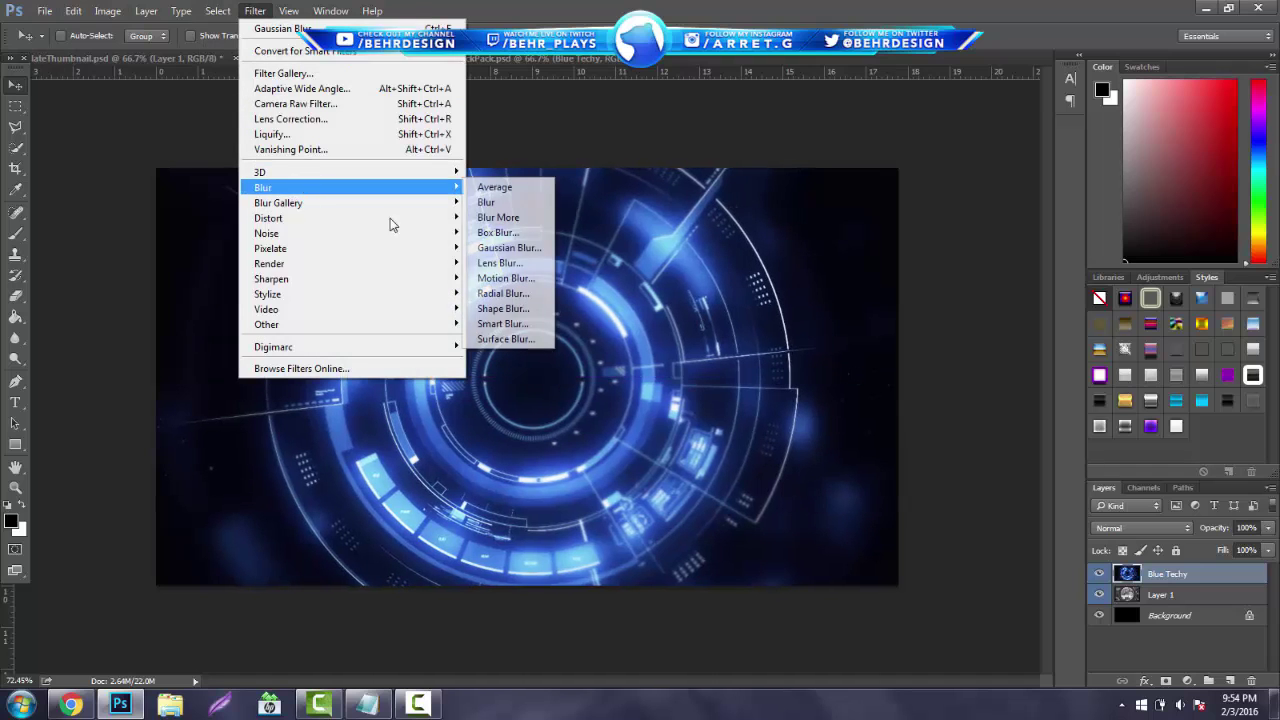
click(509, 247)
drag(588, 394, 606, 395)
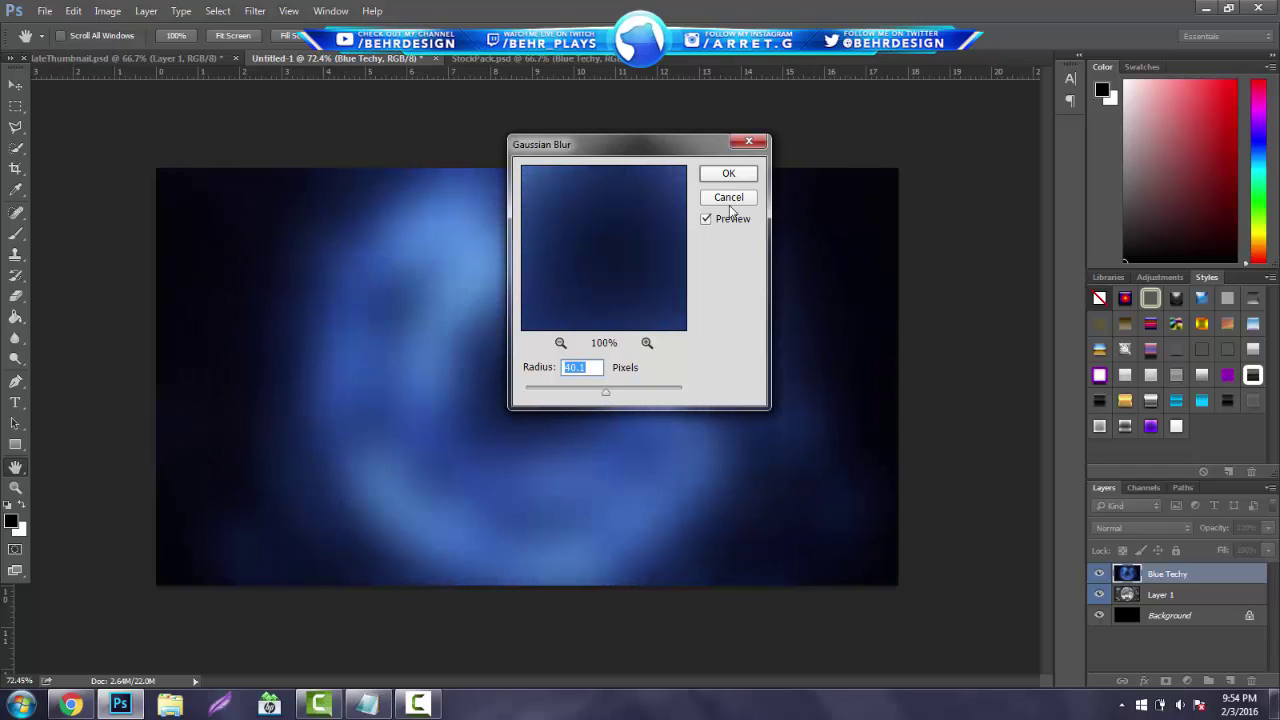
click(728, 175)
Step: Try the Screen, Soft Light, Lighten, Color Burn, Linear Burn, Darken and Multiply blend modes on the Blue Techy layer
click(1140, 527)
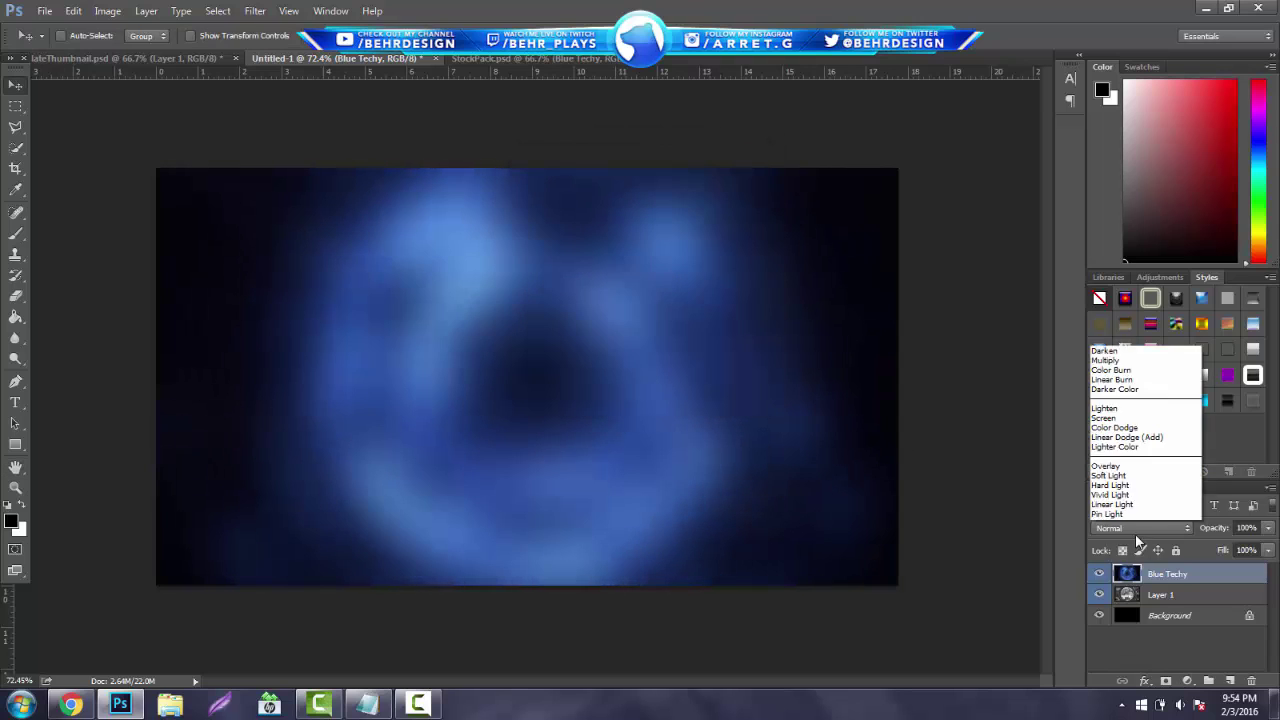
click(1125, 316)
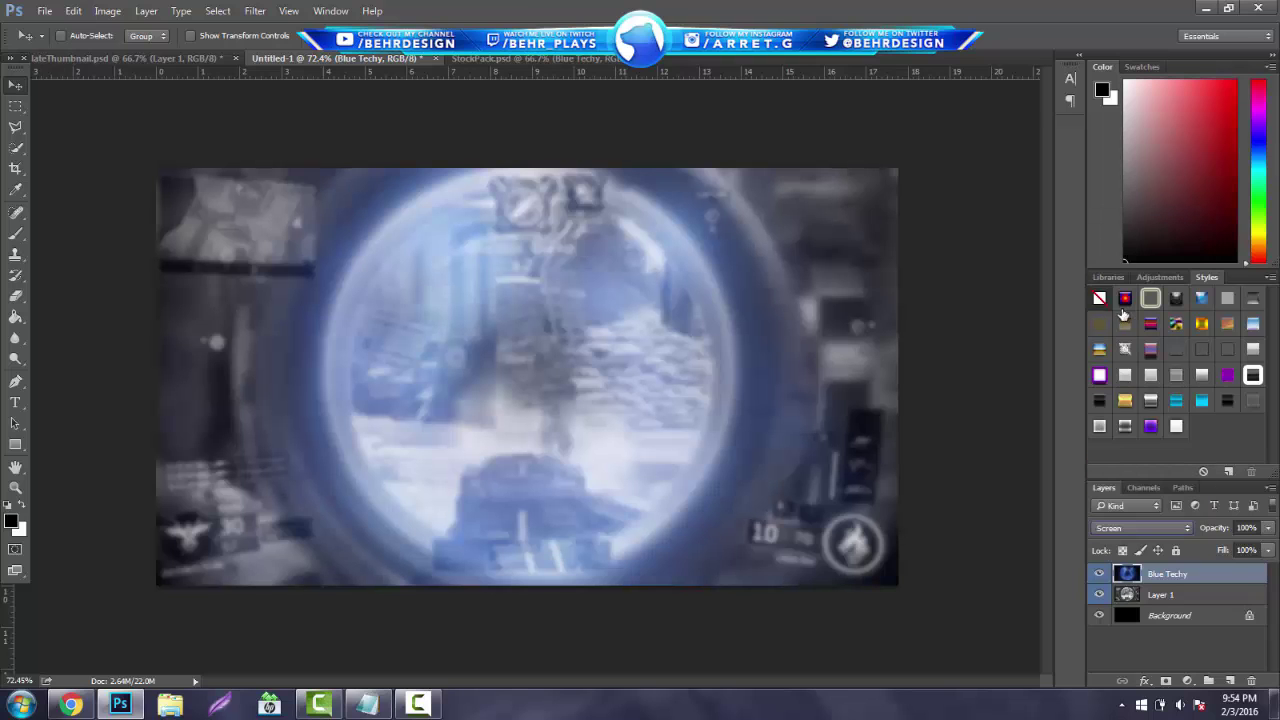
click(1118, 527)
click(1126, 375)
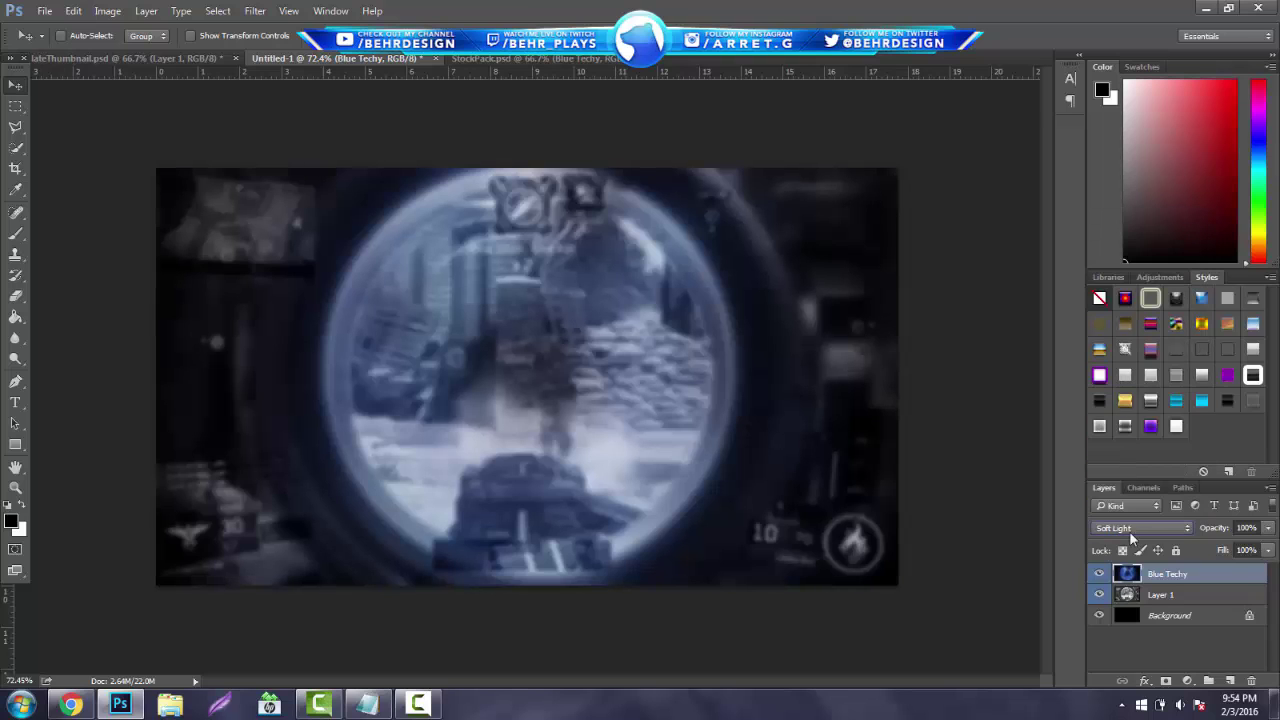
click(1135, 526)
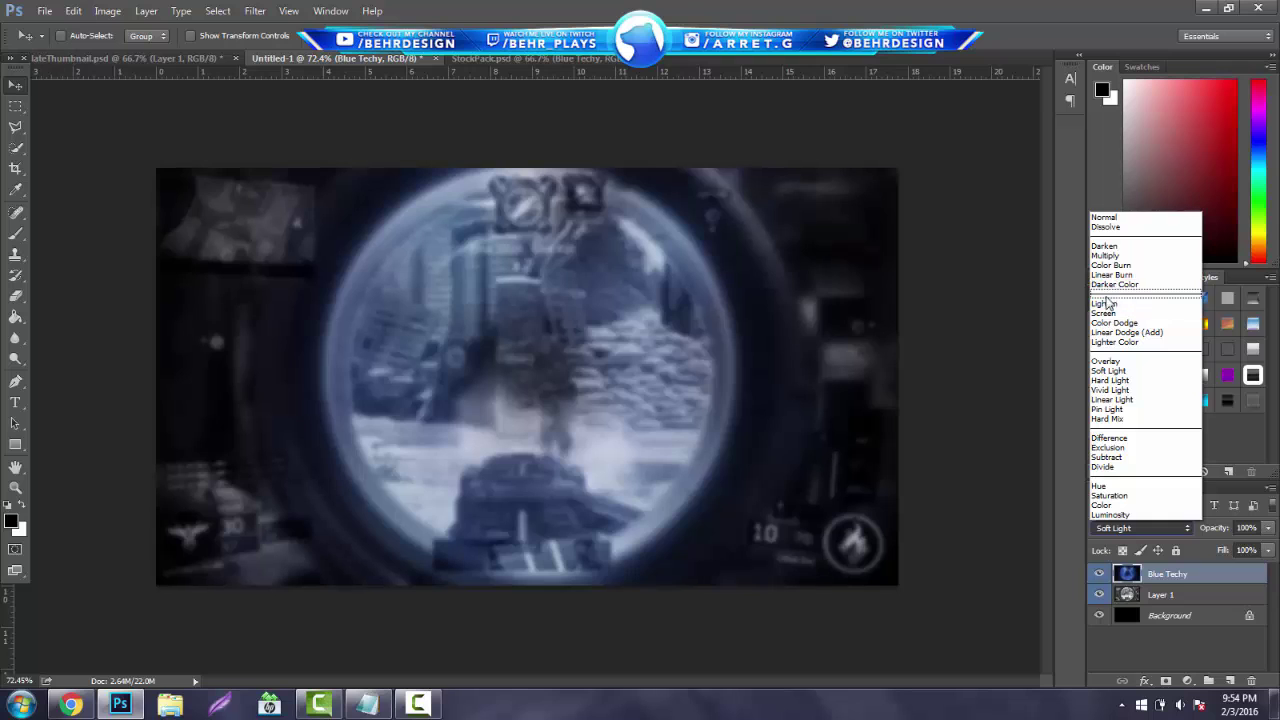
click(1120, 303)
click(1126, 521)
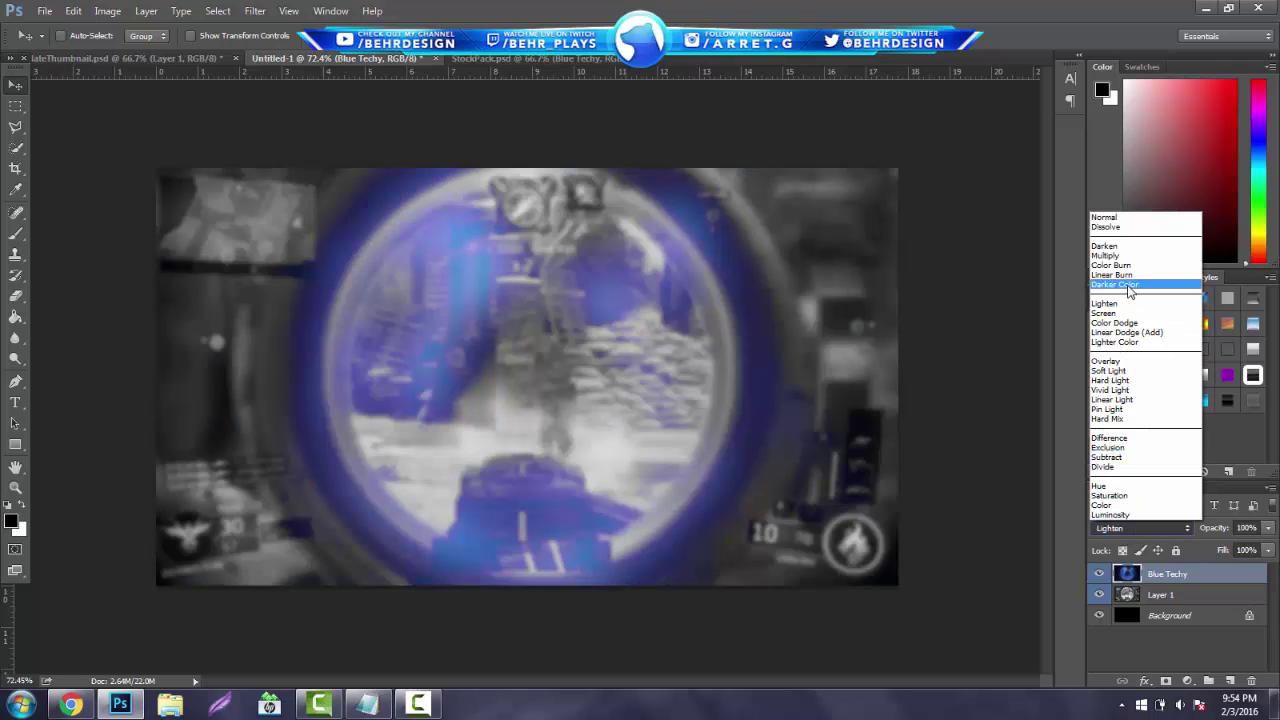
click(1120, 289)
click(1123, 528)
click(1120, 276)
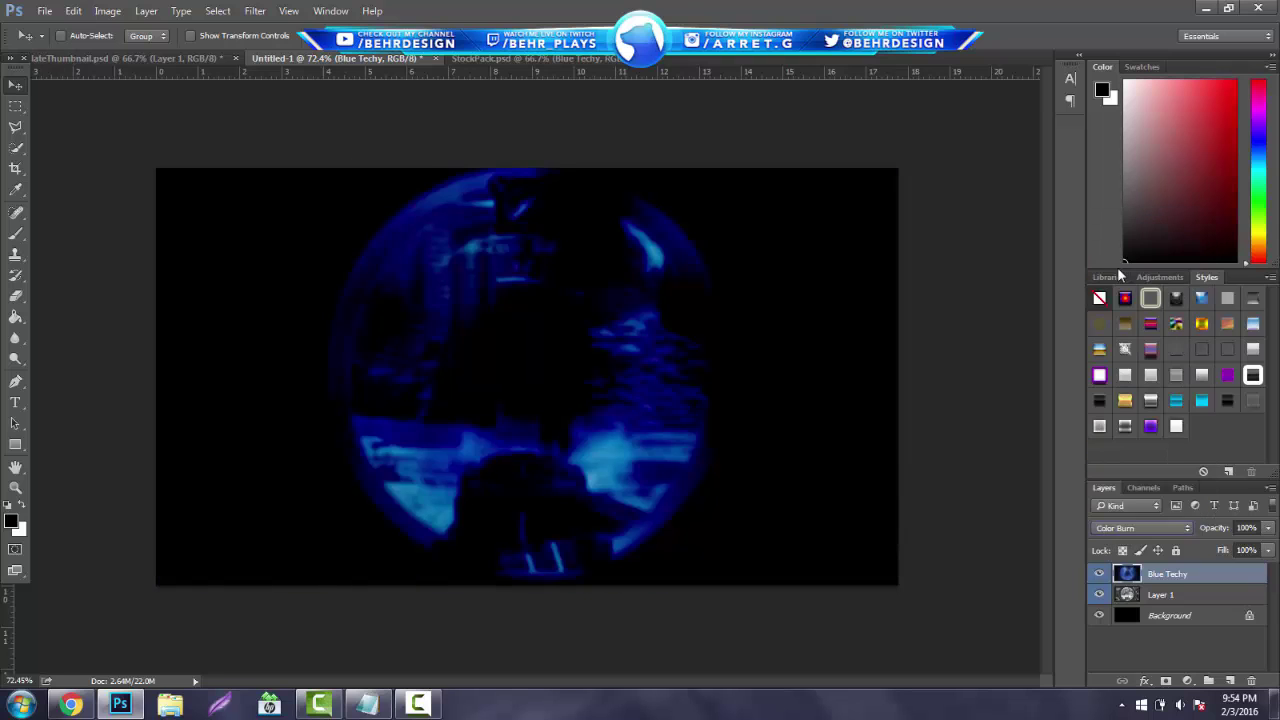
click(1107, 536)
click(1120, 283)
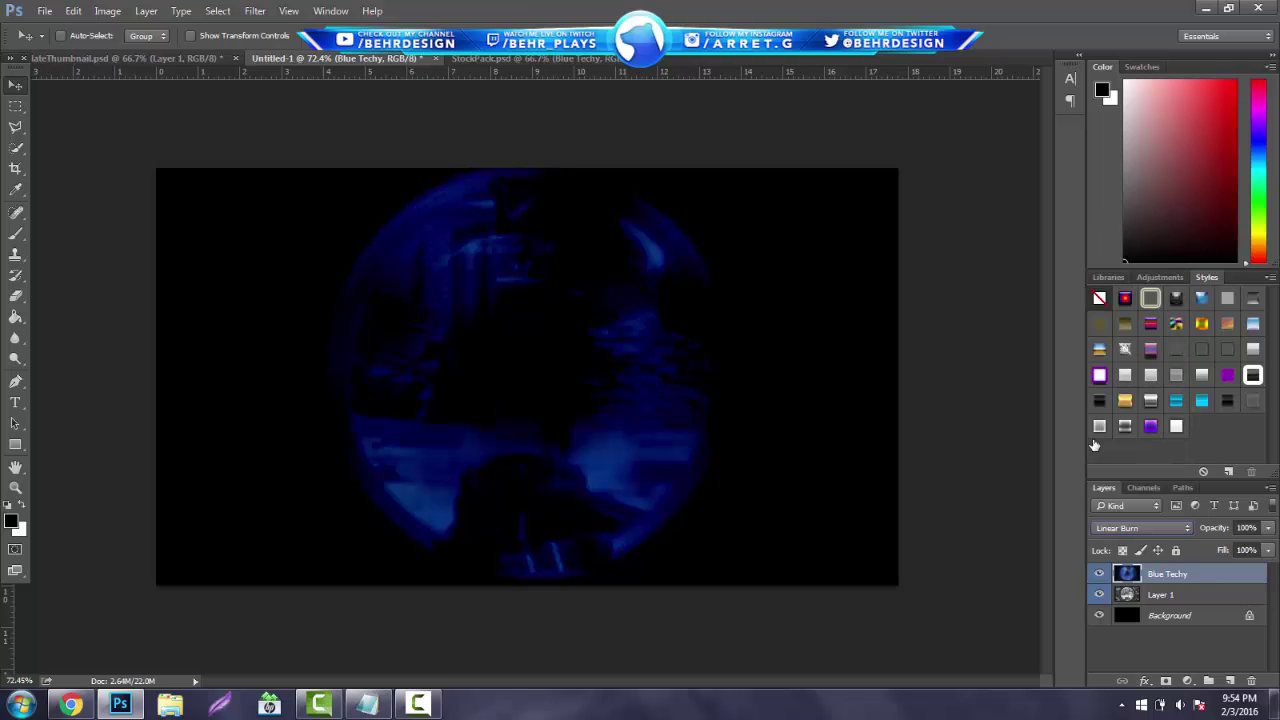
click(1102, 523)
click(1110, 247)
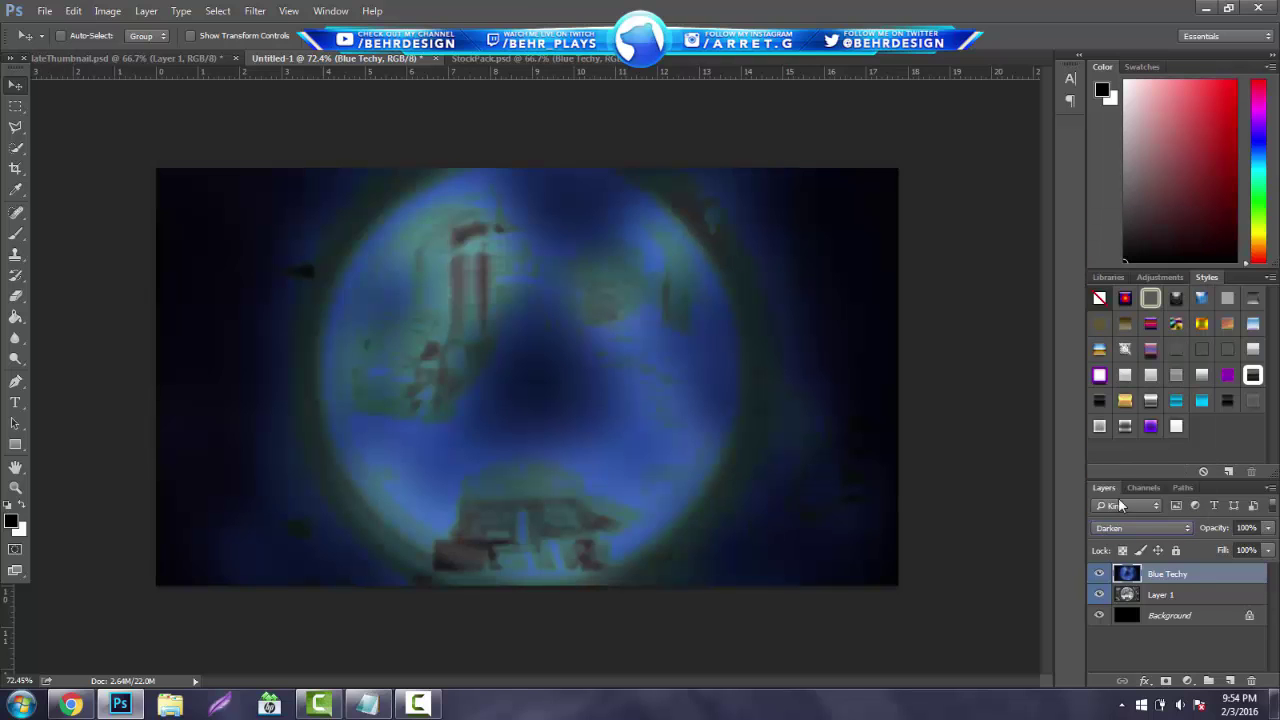
click(1120, 520)
click(1110, 258)
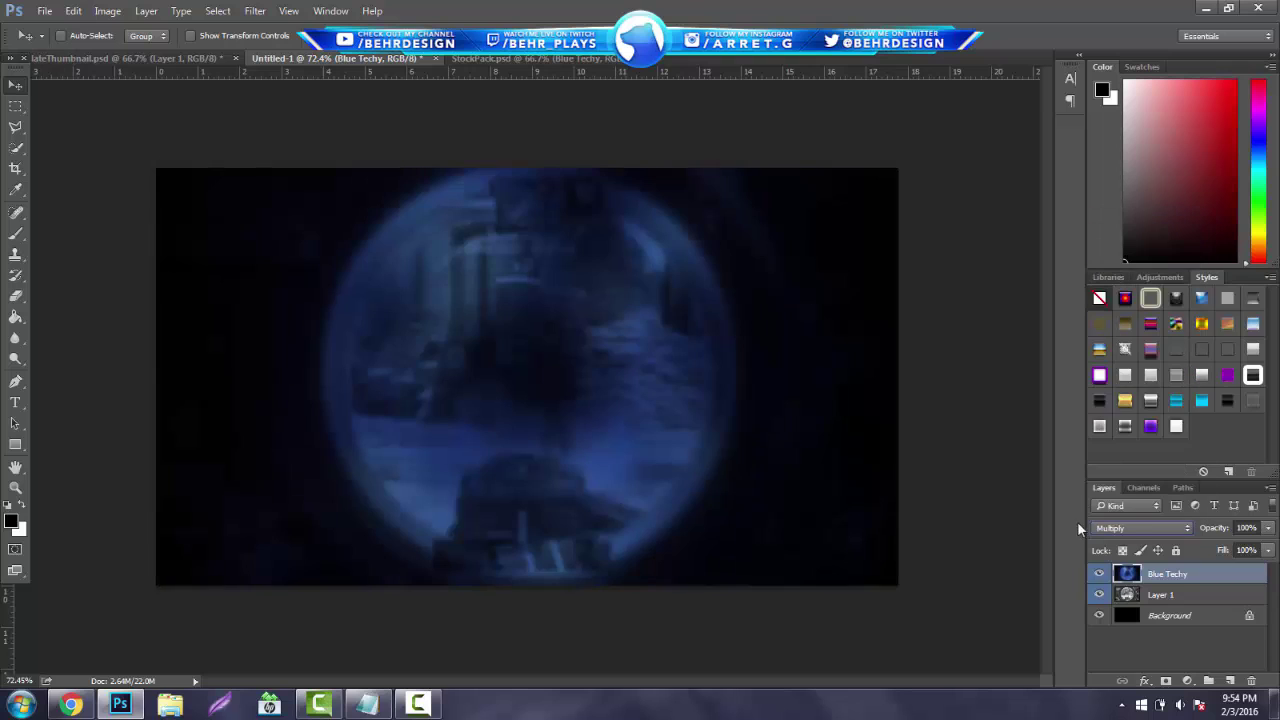
Step: Set the Blue Techy layer's blend mode to Overlay and its opacity to 91%
click(1150, 530)
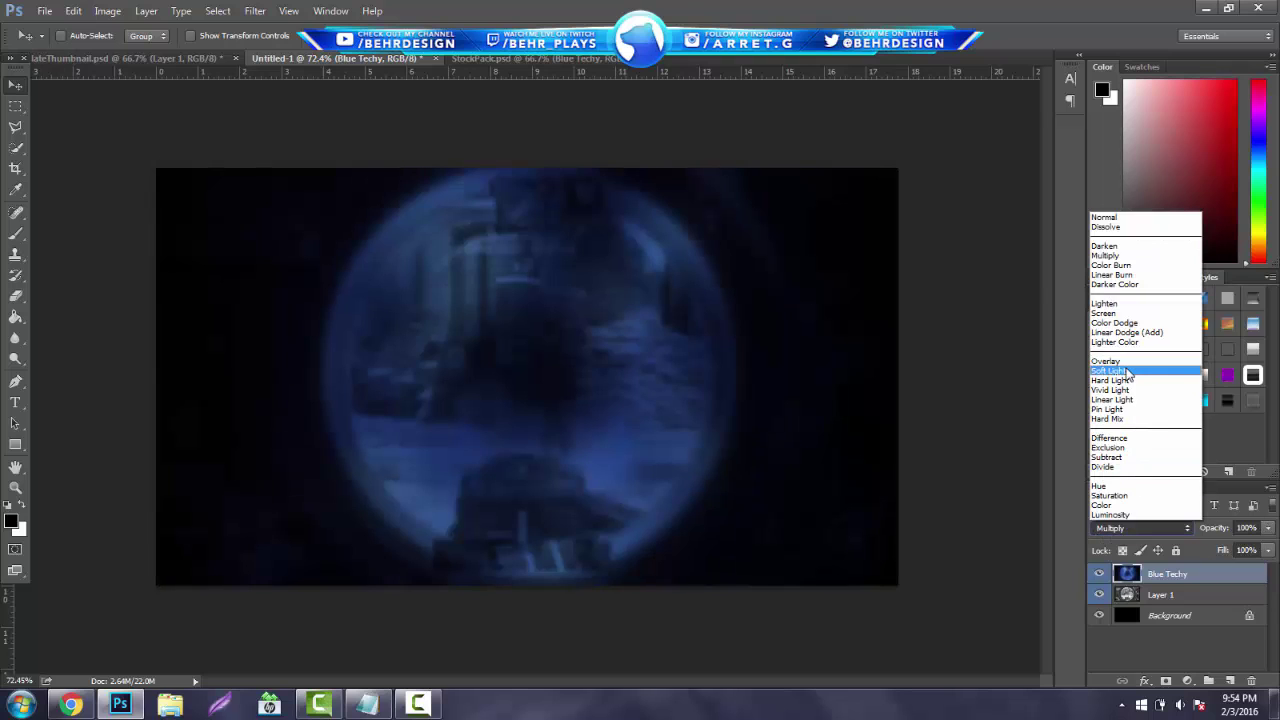
click(1125, 385)
click(1129, 529)
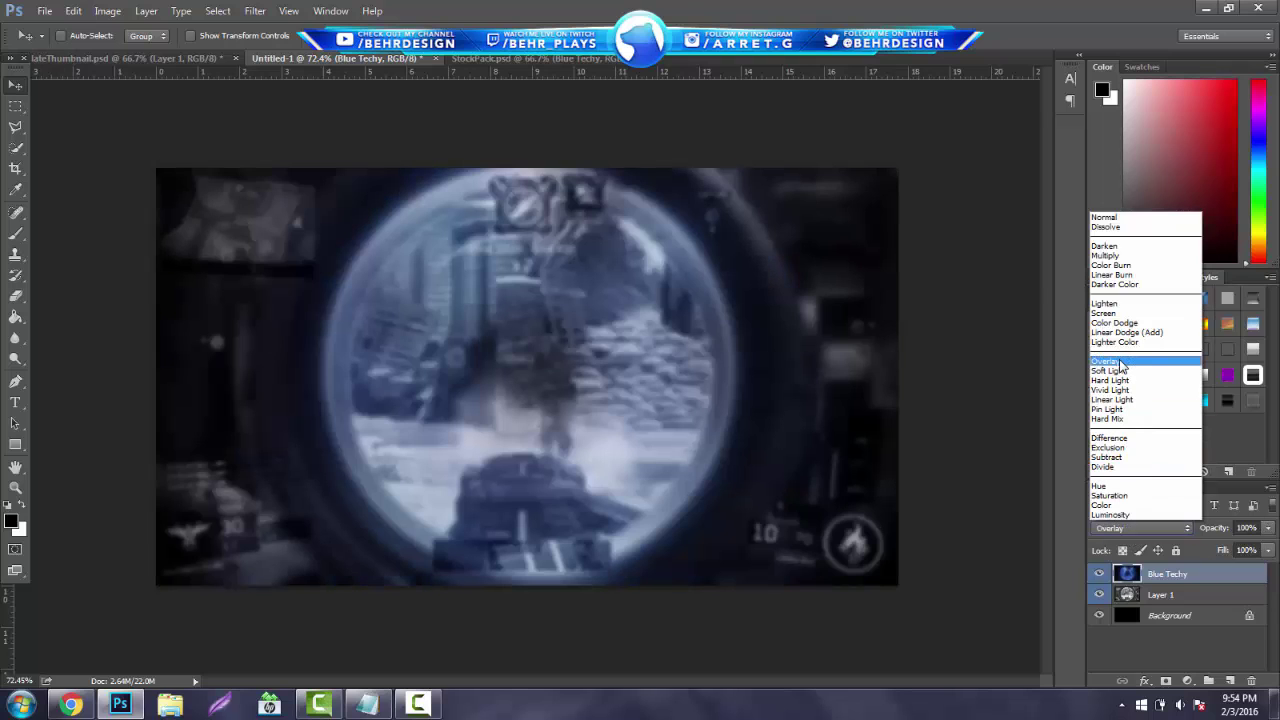
click(1120, 374)
click(1268, 528)
drag(1218, 546, 1258, 548)
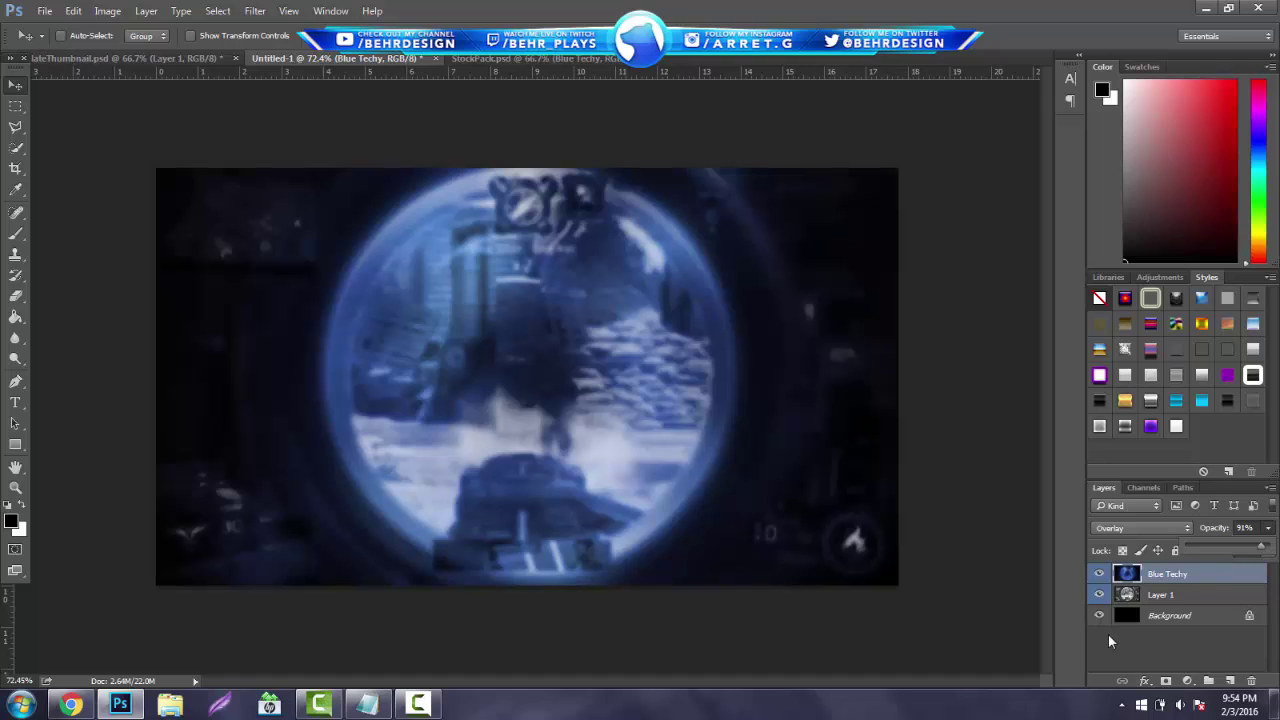
Step: Add an Exposure adjustment layer above Blue Techy with exposure +0.99, offset +0.0083 and gamma correction 0.80
shift+click(1165, 594)
click(1187, 681)
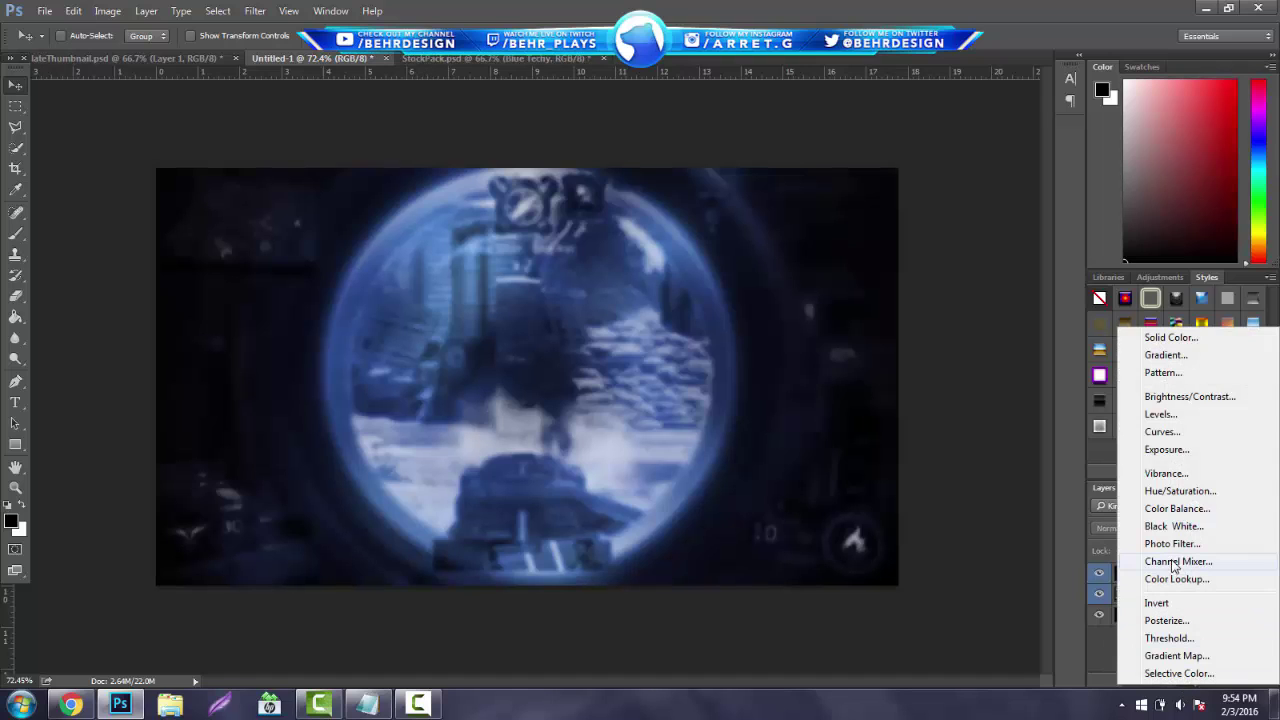
click(1193, 448)
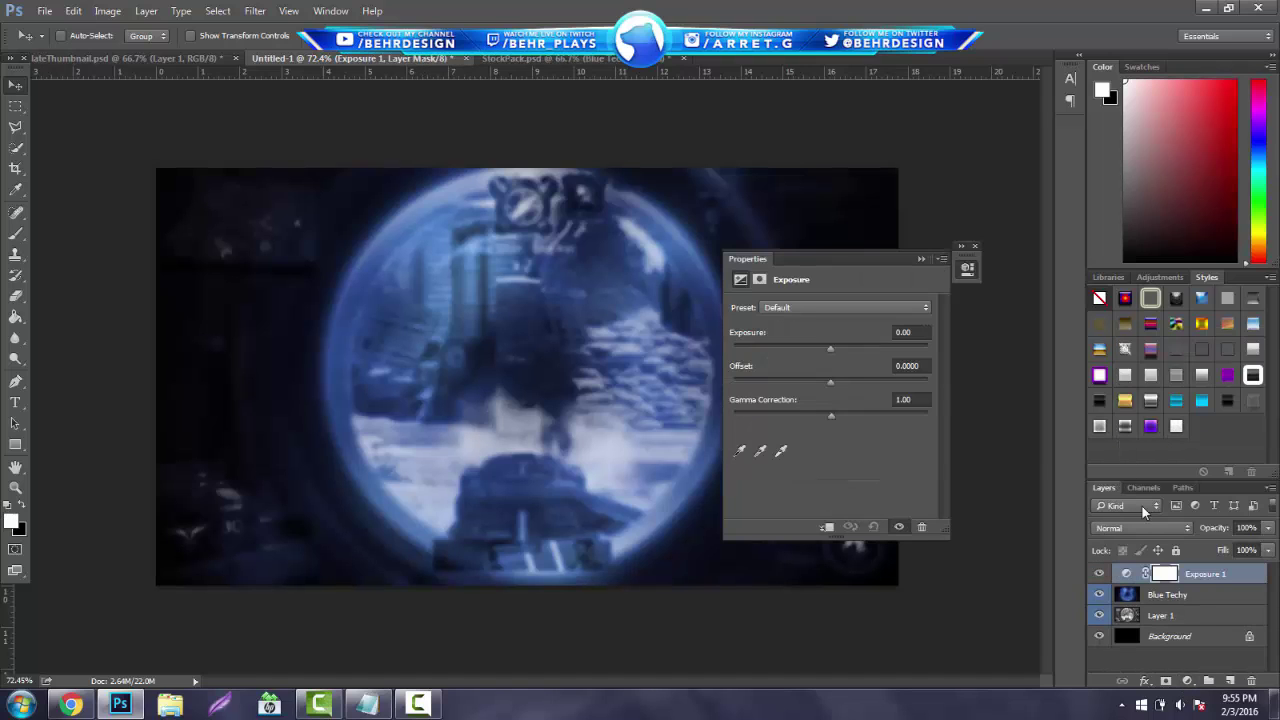
drag(835, 413, 845, 350)
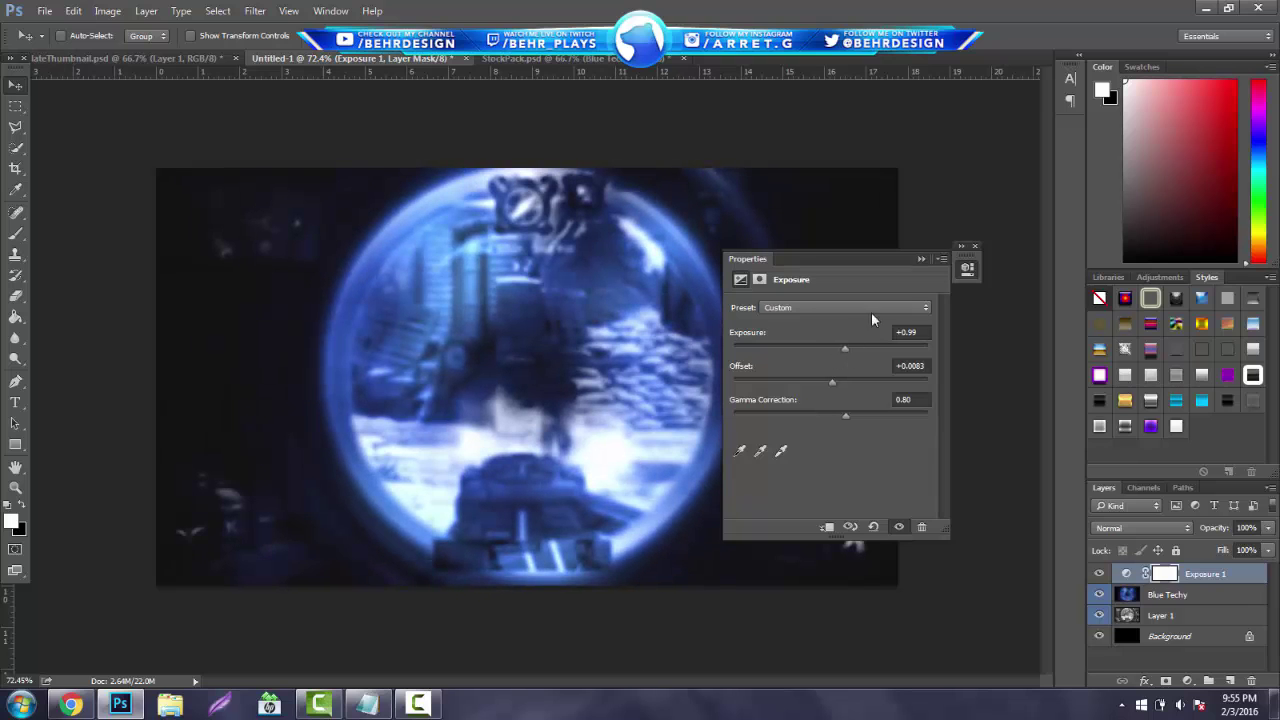
click(921, 260)
Step: Add a Solid Color fill layer in blue #0084ff above the Exposure layer
click(1187, 681)
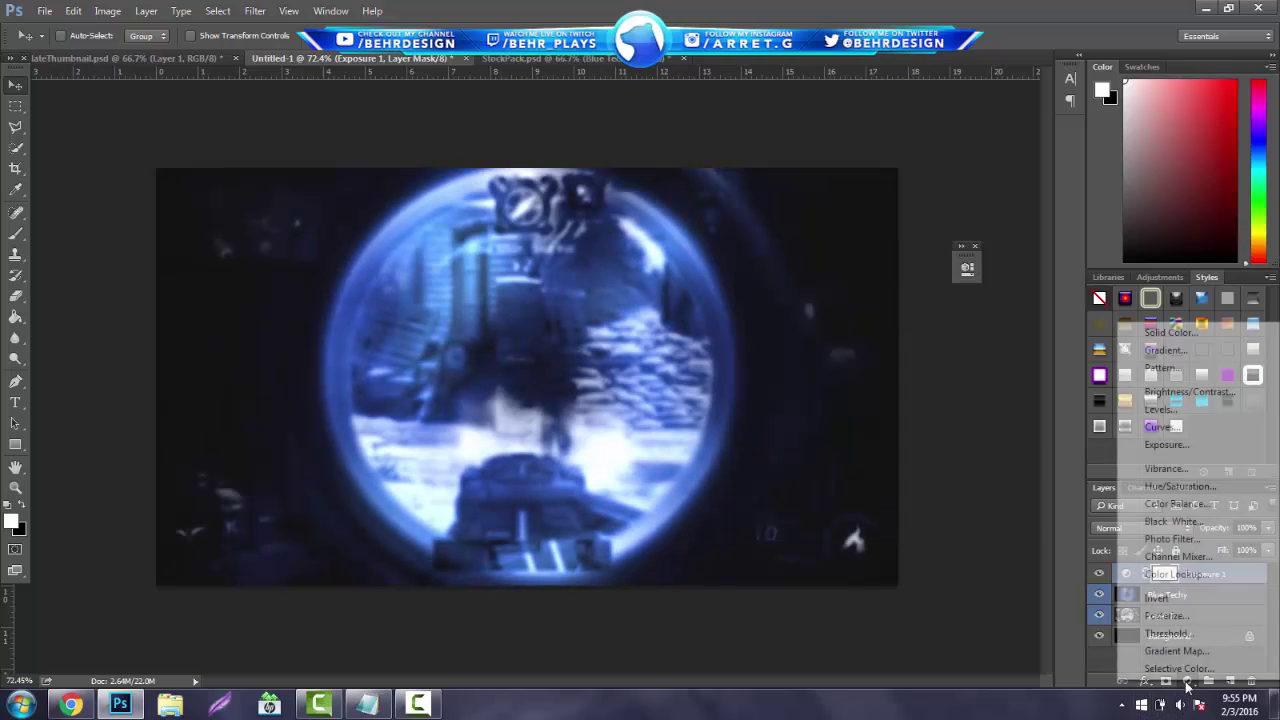
click(1165, 340)
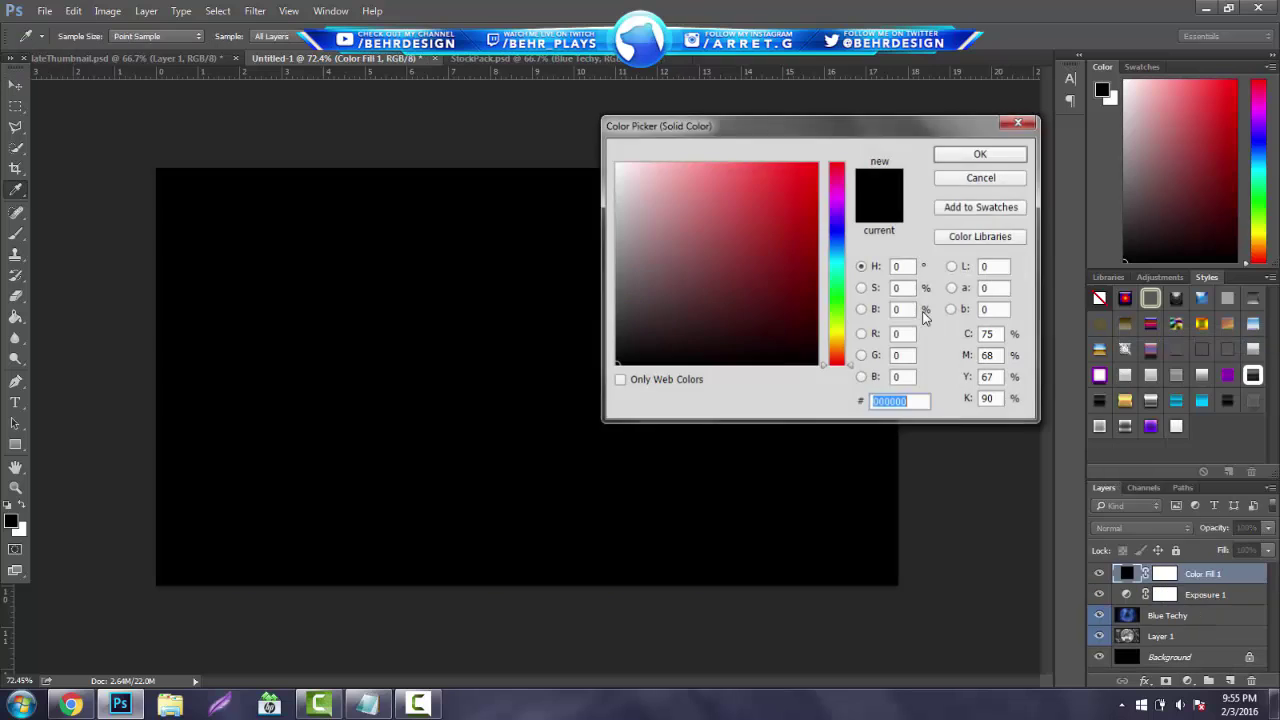
click(838, 242)
click(817, 163)
drag(840, 242, 840, 246)
click(840, 249)
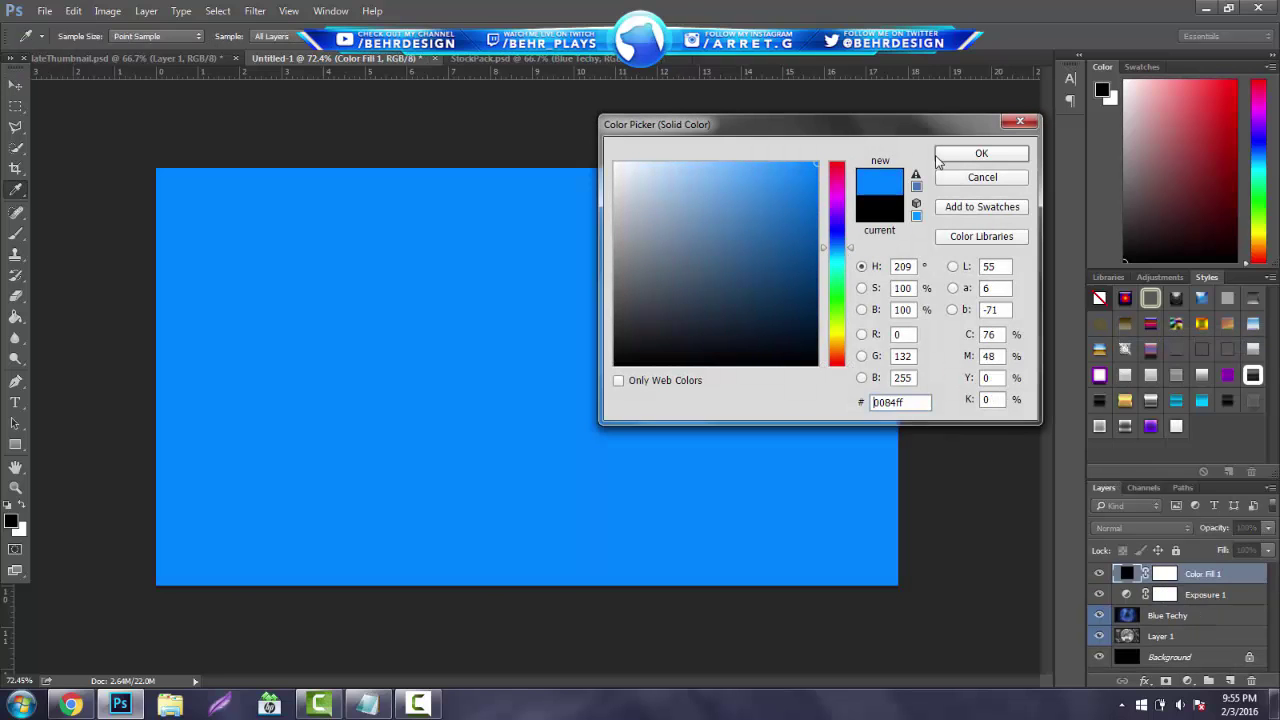
click(981, 153)
Step: Try the Linear Burn, Overlay, Soft Light and Screen blend modes on the blue color fill layer
click(1141, 529)
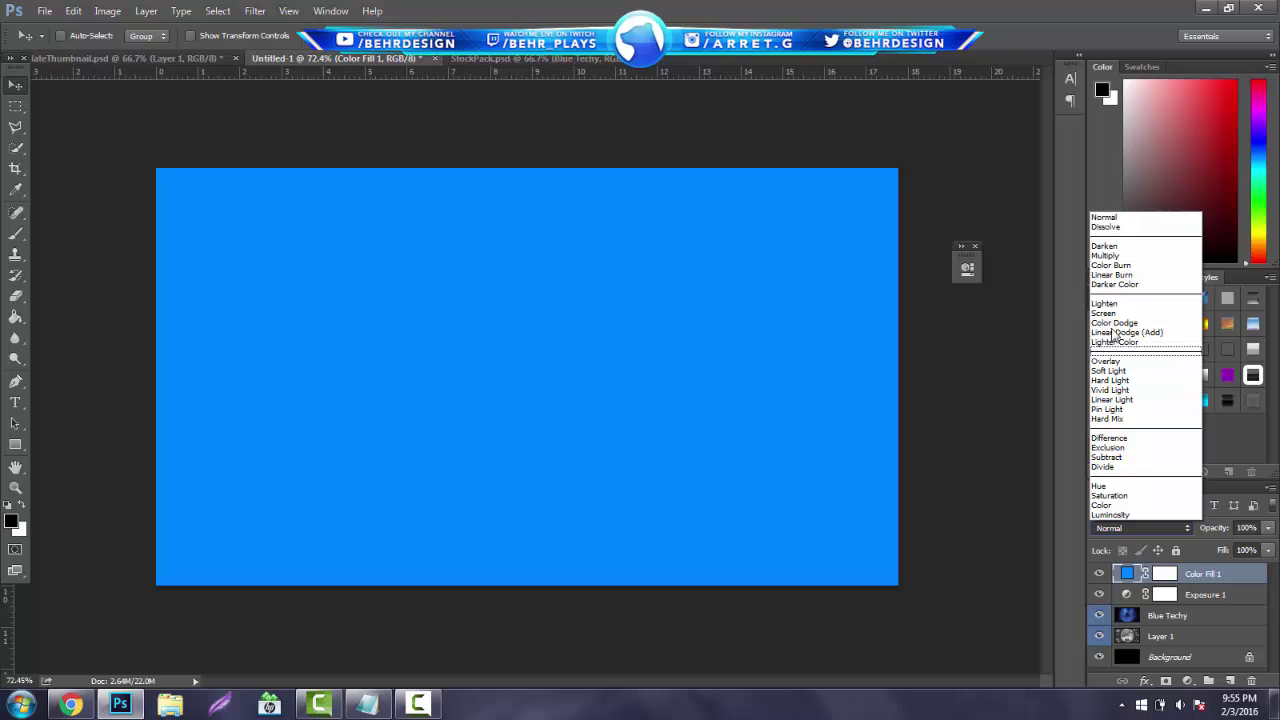
click(1113, 275)
click(1130, 524)
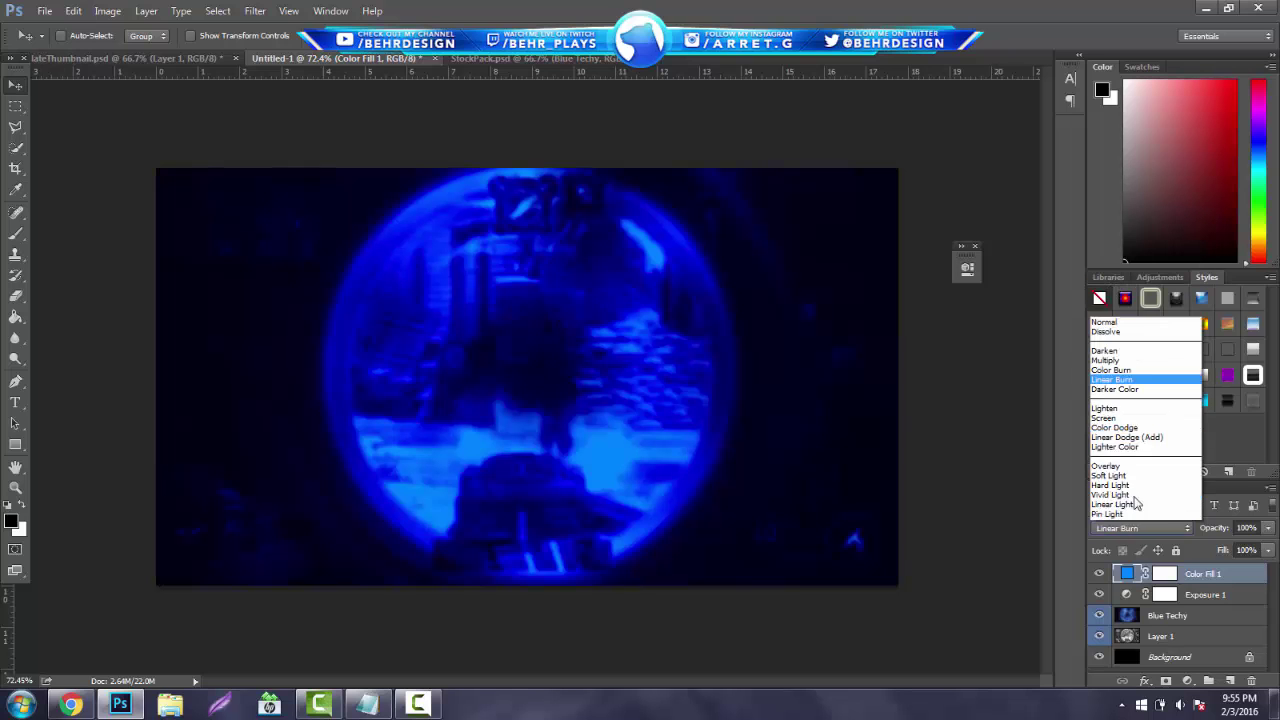
click(1128, 364)
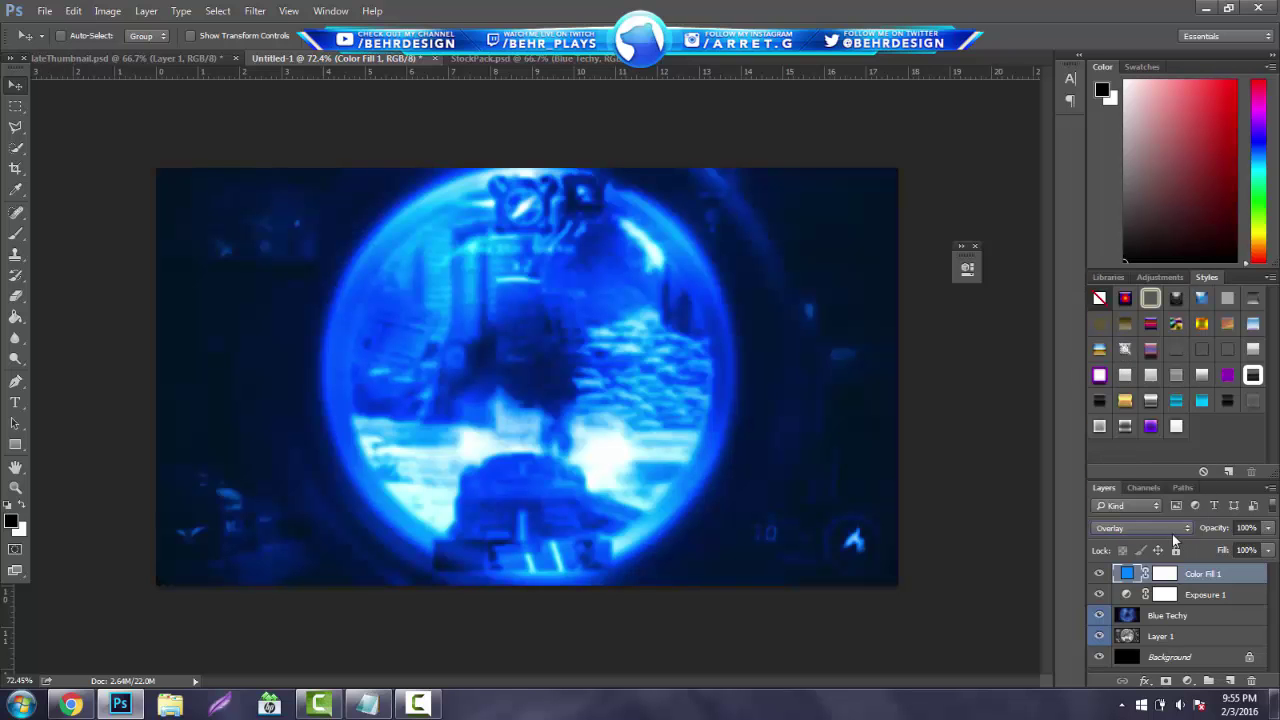
click(1172, 530)
click(1120, 376)
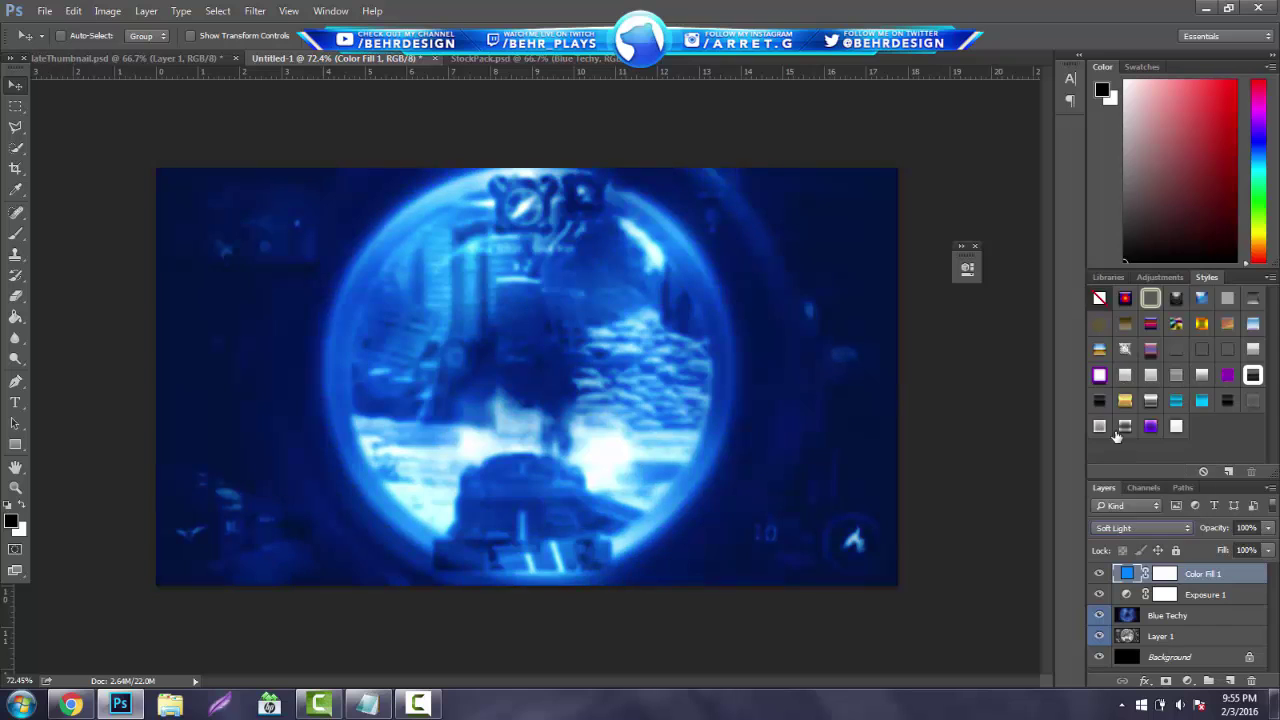
click(1134, 522)
click(1115, 313)
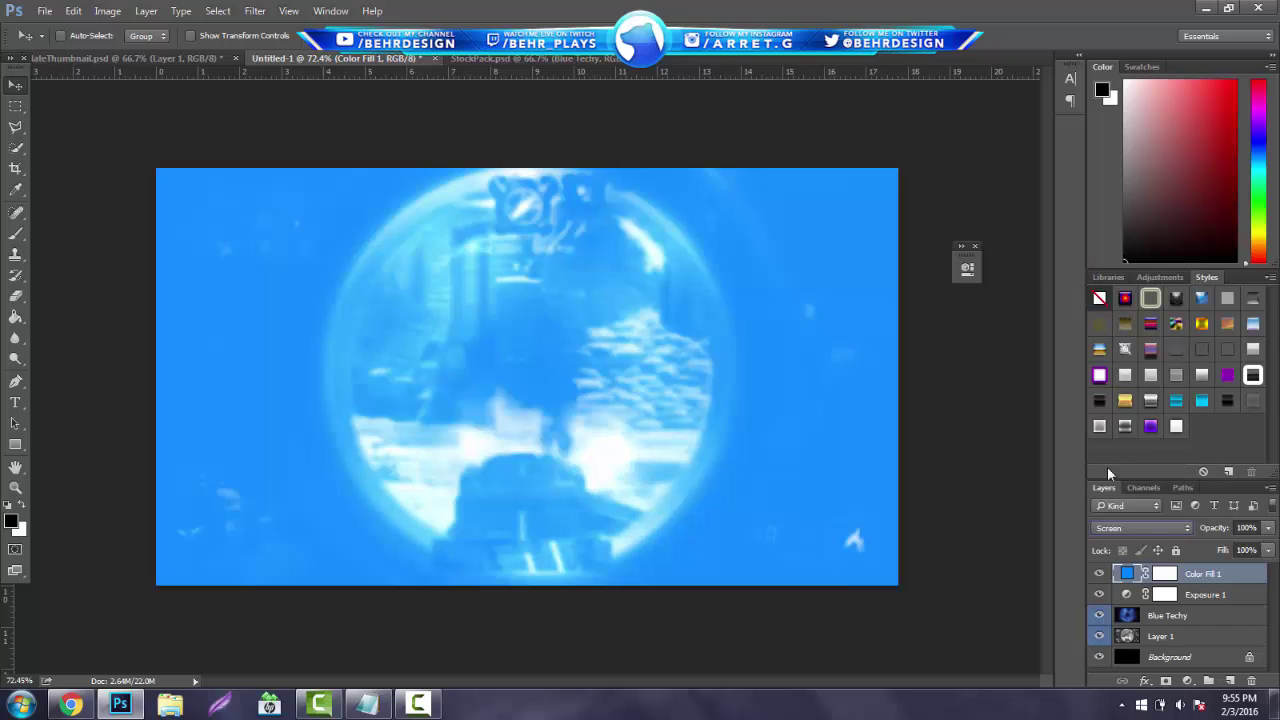
Step: Set the blue color fill layer's blend mode to Soft Light and its opacity to 27%
click(1153, 524)
click(1130, 376)
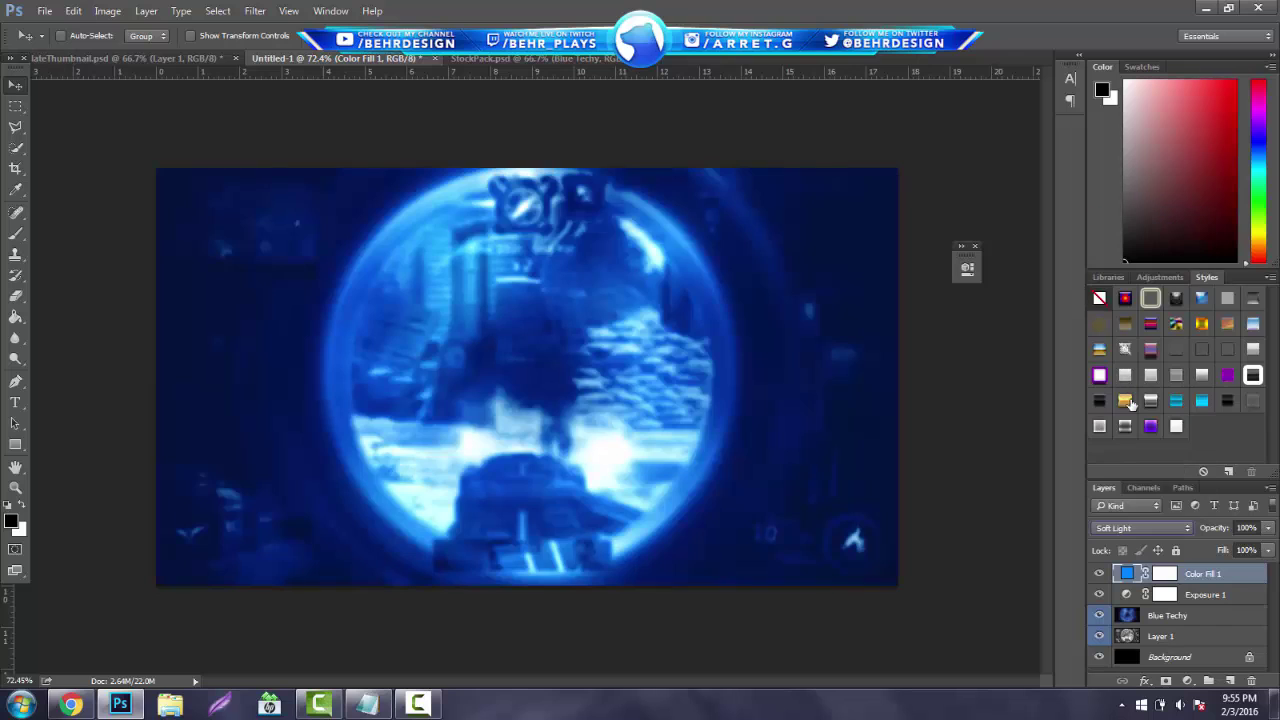
drag(1268, 528, 1232, 552)
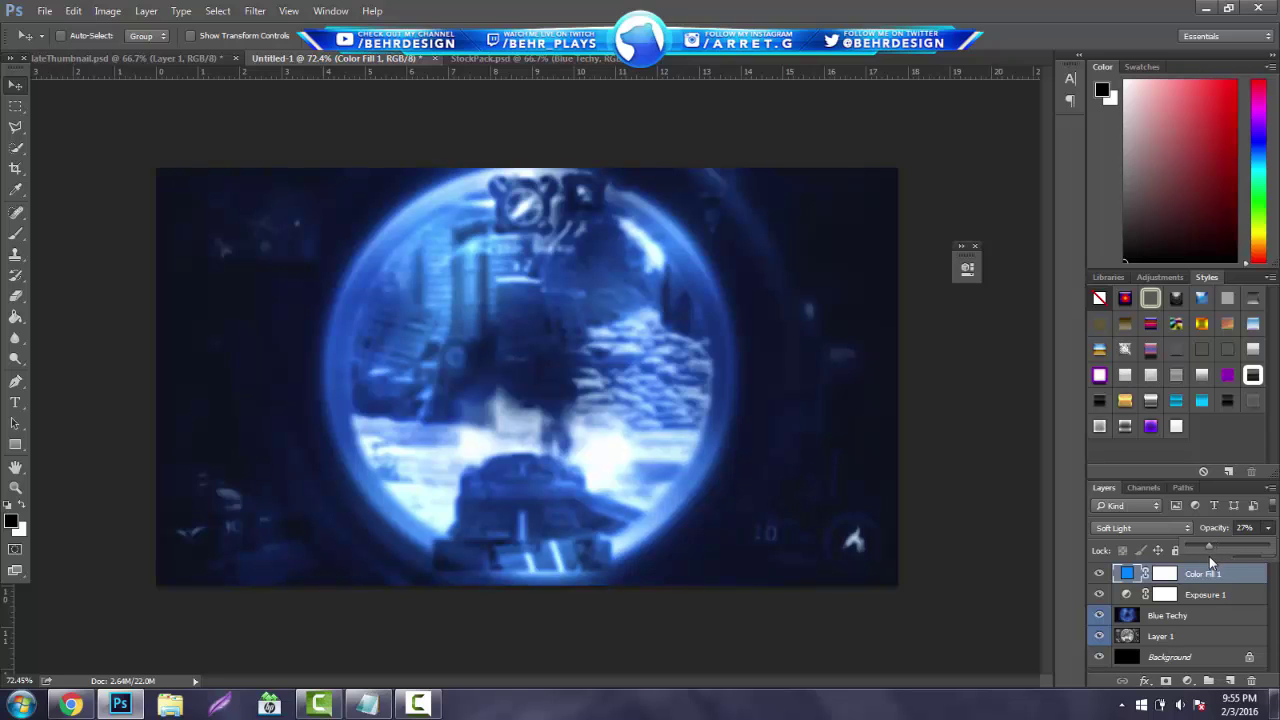
Step: Copy the Orange Light overlay from StockPack.psd into Untitled-1 and place it directly above the Blue Techy layer
click(492, 59)
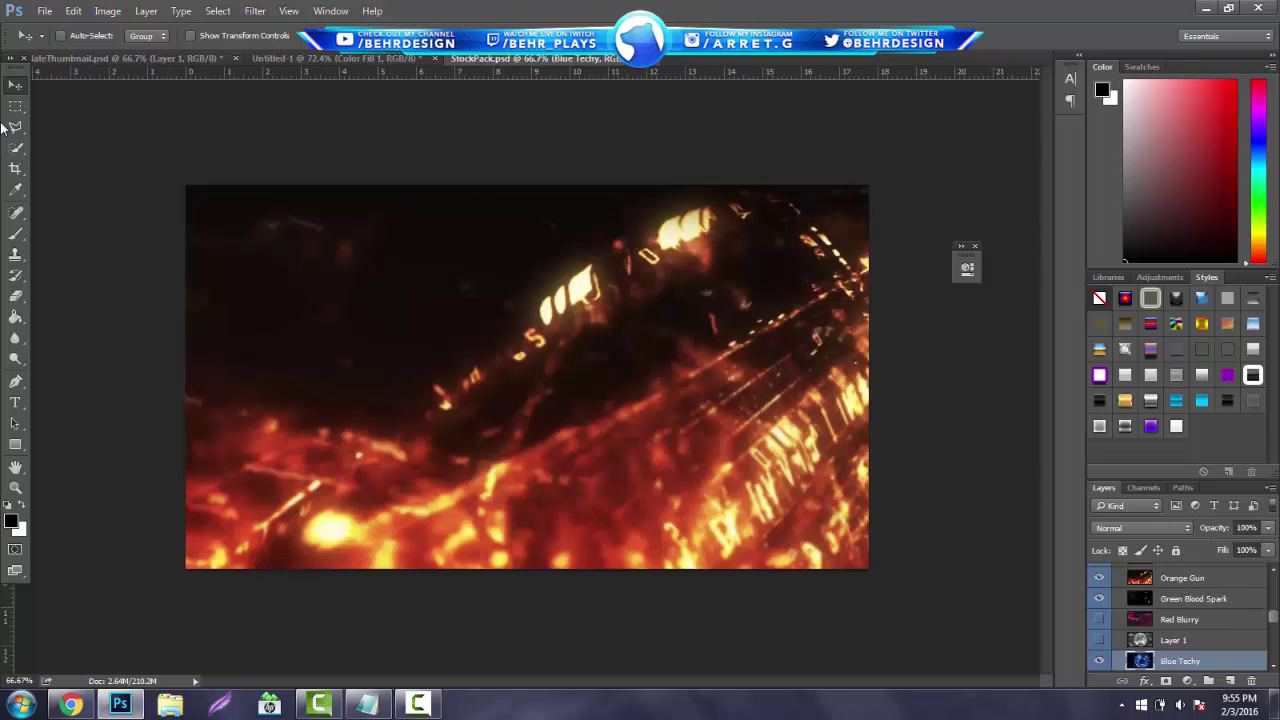
drag(1099, 661, 1101, 578)
scroll(1104, 602, up, 2)
click(1101, 618)
click(1184, 621)
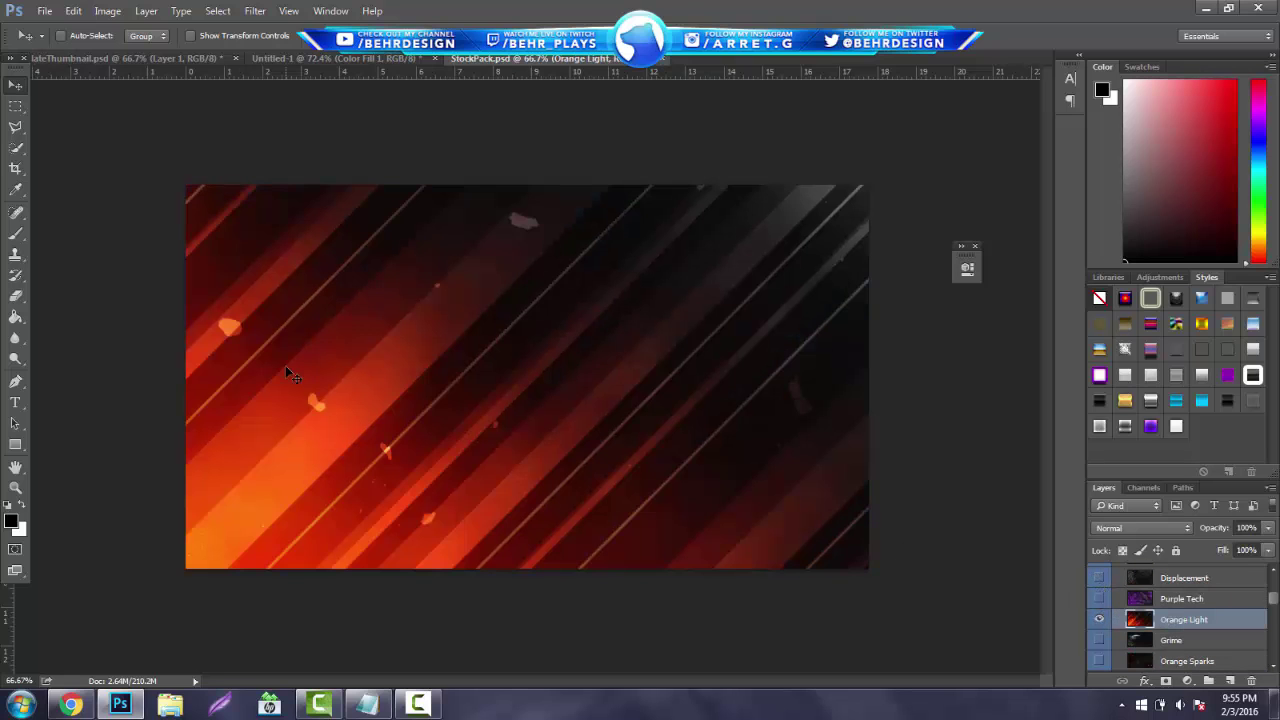
drag(346, 190, 397, 309)
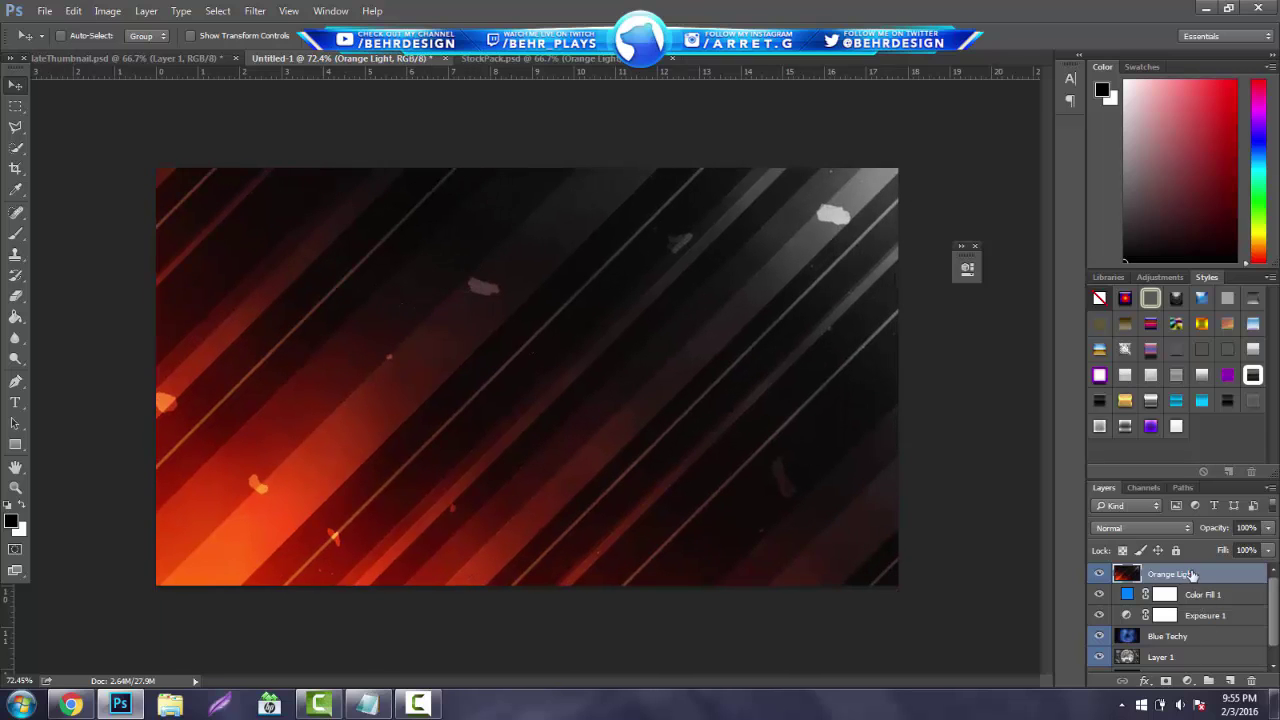
drag(1180, 618, 1183, 624)
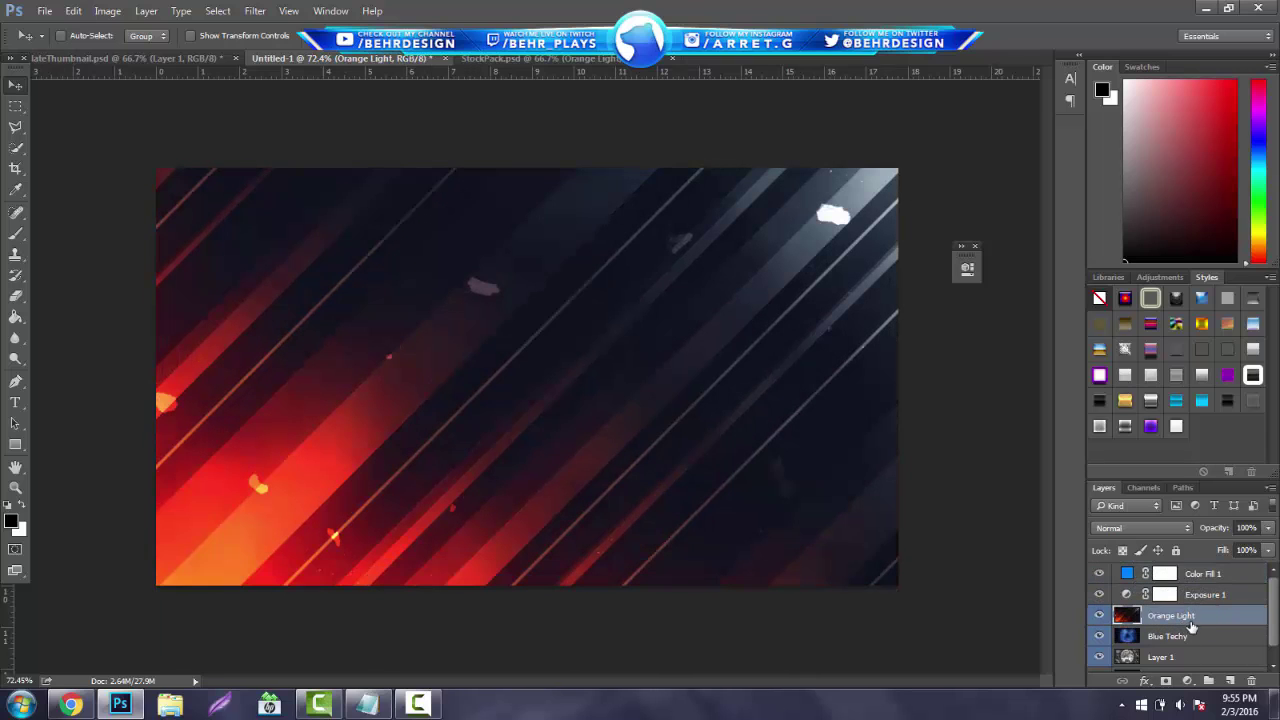
Step: Shift the Orange Light layer's hue by -150 and set its blend mode to Screen
key(ctrl+u)
drag(766, 300, 695, 306)
click(930, 222)
key(v)
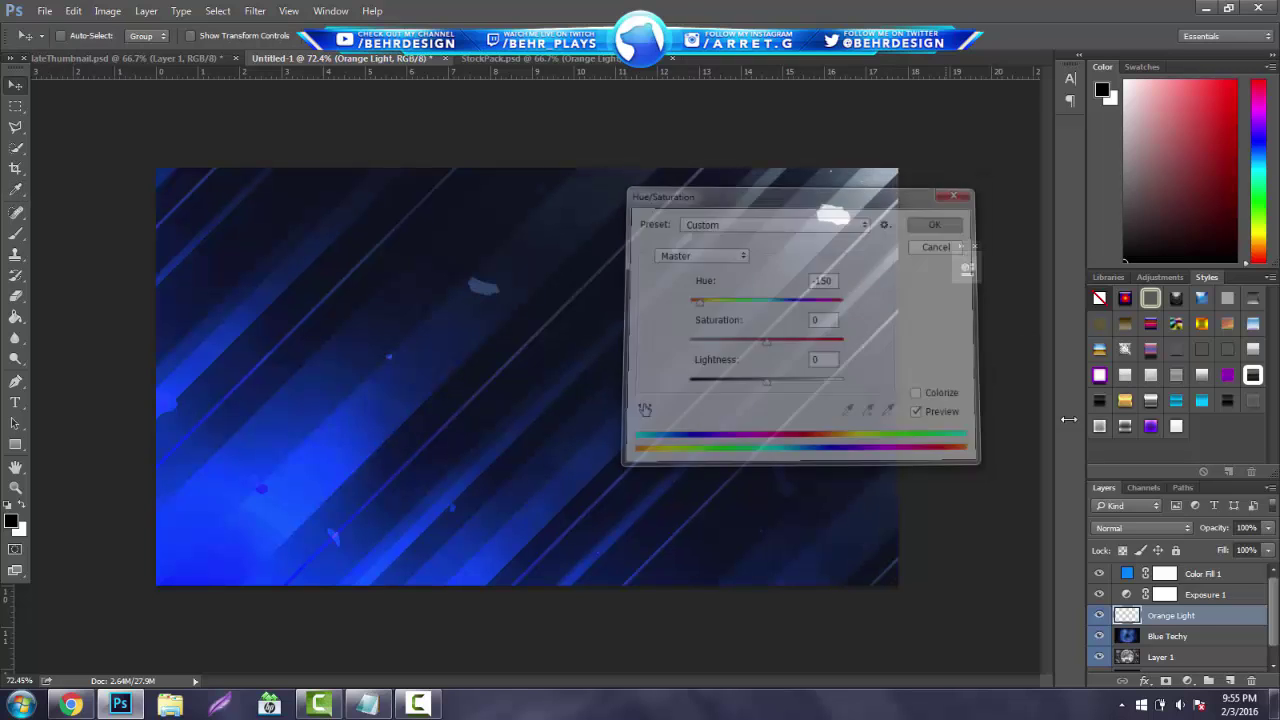
click(1140, 528)
click(1108, 314)
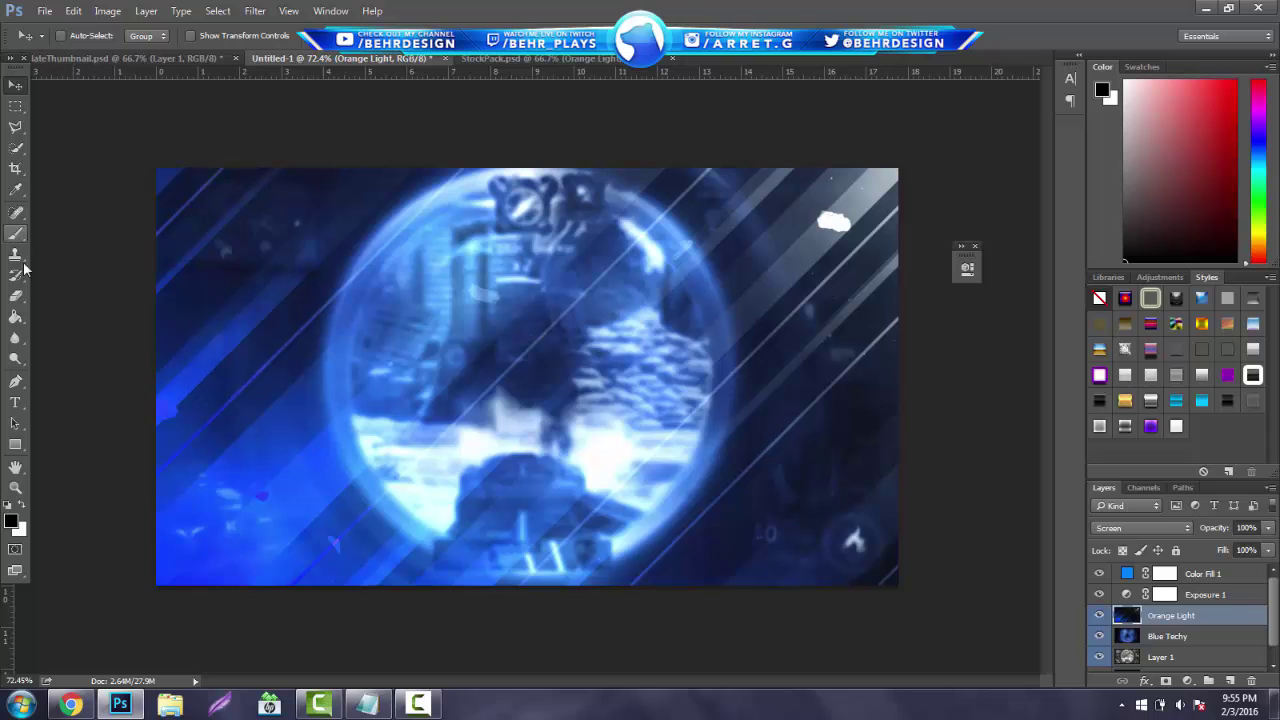
Step: Try erasing most of the Orange Light overlay across the scope and the outer edges with a large eraser
key(e)
mouse_move(300, 290)
mouse_down()
mouse_move(255, 265)
mouse_move(380, 540)
mouse_move(600, 560)
mouse_move(780, 555)
mouse_up()
mouse_move(511, 418)
mouse_down()
mouse_move(742, 333)
mouse_move(805, 261)
mouse_move(830, 489)
mouse_move(858, 328)
mouse_move(623, 242)
mouse_move(556, 360)
mouse_move(363, 496)
mouse_move(349, 551)
mouse_move(213, 589)
mouse_move(60, 480)
mouse_up()
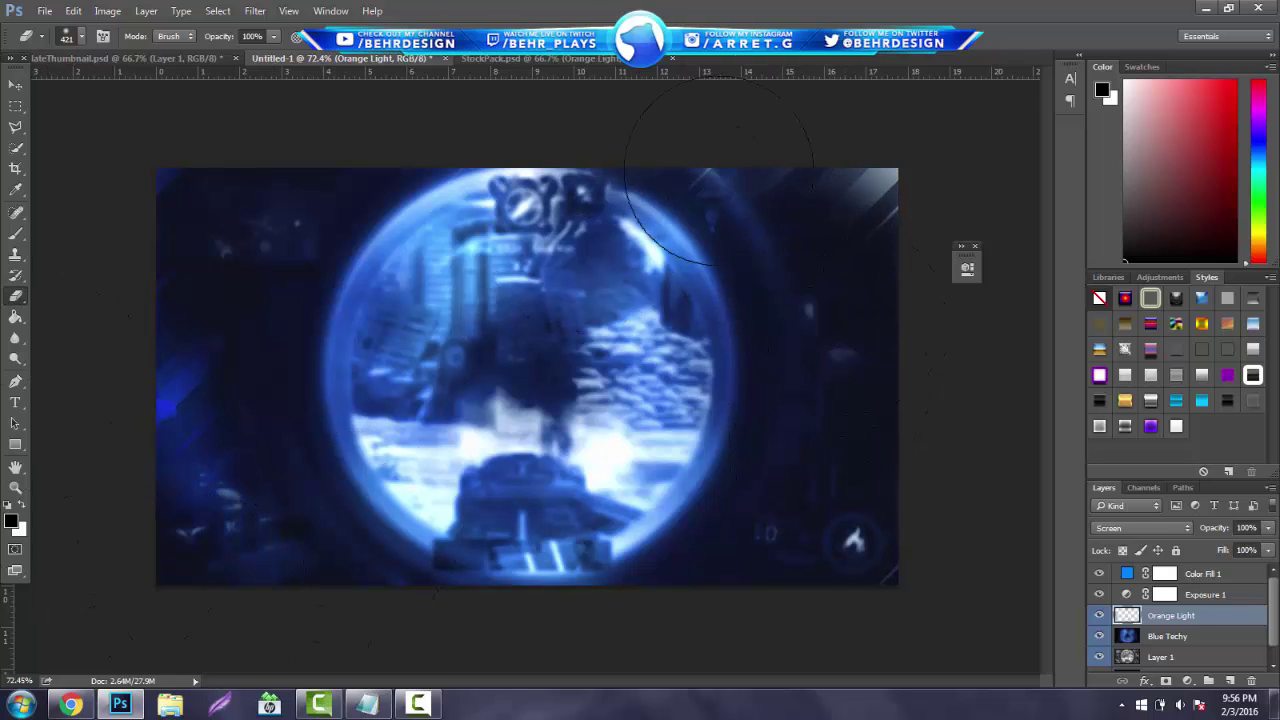
click(535, 58)
click(16, 85)
drag(500, 380, 632, 388)
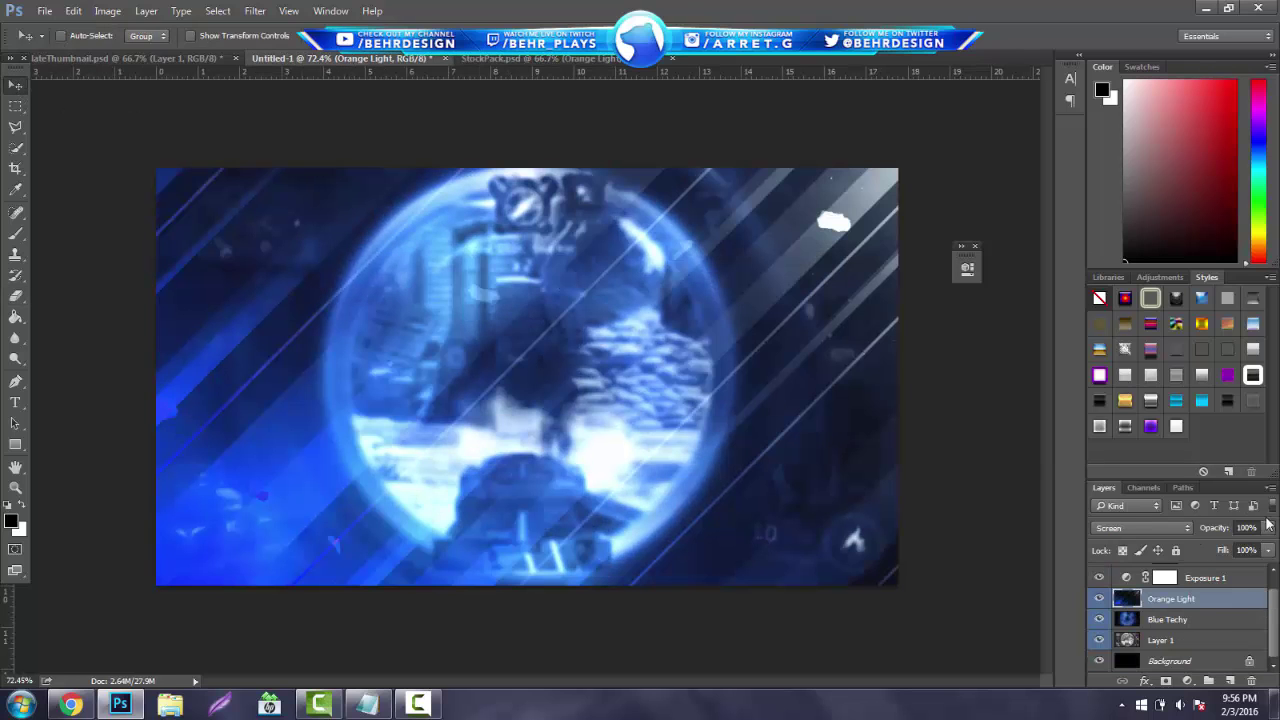
Step: Erase the Orange Light streaks over the scope, keeping them near the canvas corners, and set the layer's opacity to 64%
click(16, 296)
mouse_move(301, 645)
mouse_down()
mouse_move(350, 653)
mouse_move(643, 574)
mouse_move(649, 470)
mouse_move(471, 356)
mouse_move(436, 433)
mouse_move(340, 547)
mouse_move(334, 365)
mouse_move(310, 226)
mouse_move(392, 401)
mouse_move(712, 306)
mouse_move(738, 318)
mouse_move(812, 423)
mouse_move(779, 543)
mouse_move(872, 563)
mouse_move(850, 450)
mouse_up()
click(1268, 550)
drag(1232, 549, 1240, 550)
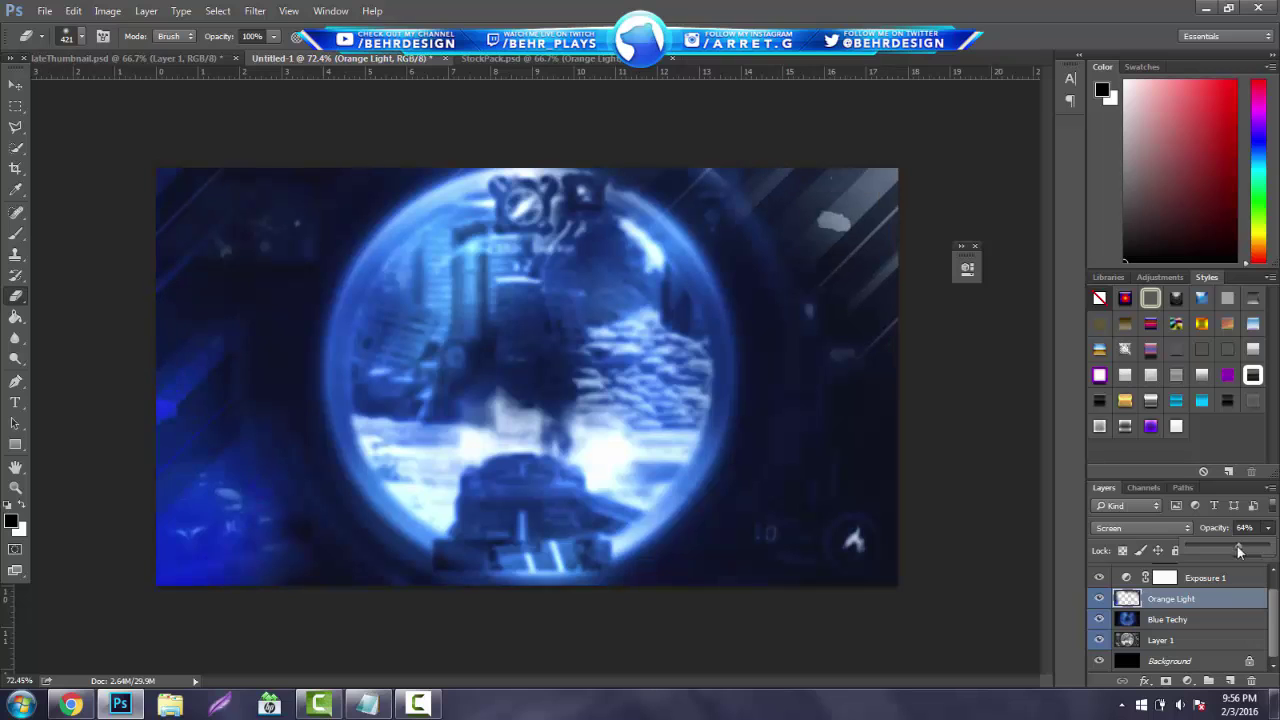
Step: Find the Green Blood Spark overlay in StockPack.psd and copy it into Untitled-1 above the Orange Light layer
click(577, 60)
scroll(1100, 620, up, 2)
scroll(1100, 616, down, 3)
click(1101, 621)
scroll(1103, 629, down, 4)
click(1099, 619)
click(1099, 619)
click(1099, 640)
click(1190, 640)
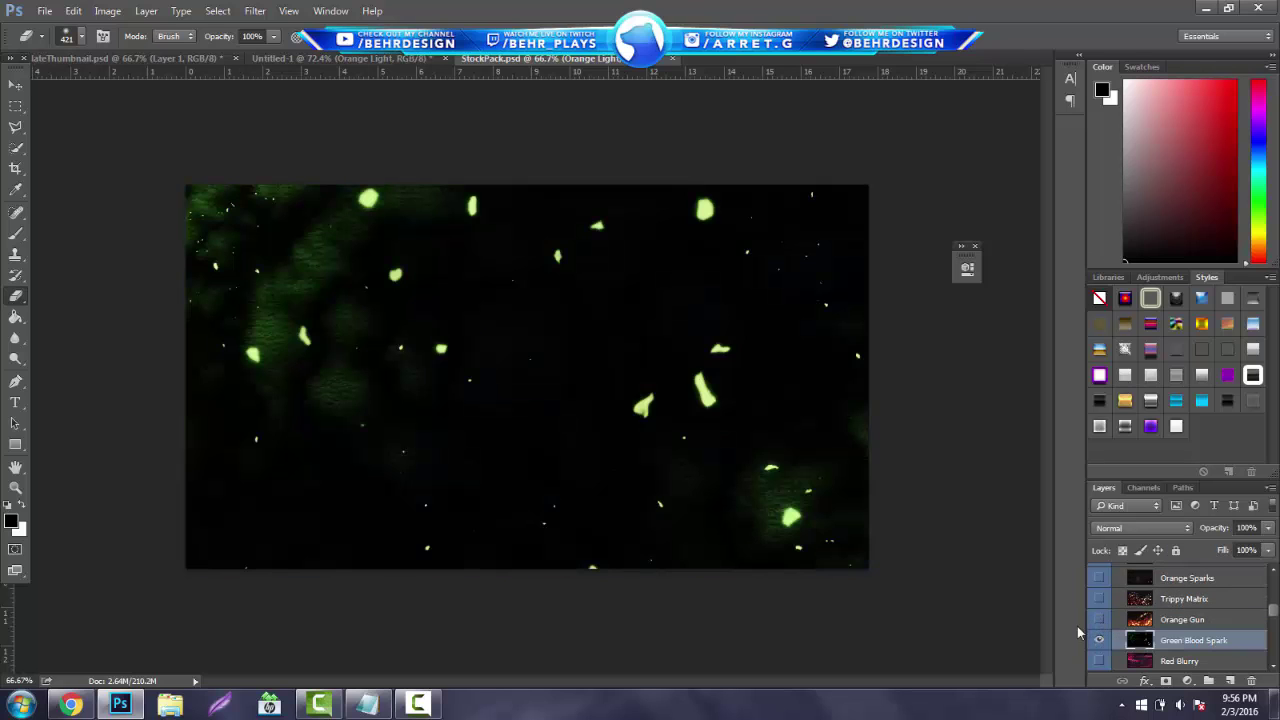
click(16, 84)
drag(434, 186, 585, 205)
Step: Recolor the Green Blood Spark layer to light blue with Hue/Saturation and set its blend mode to Screen
key(ctrl+u)
drag(760, 308, 683, 307)
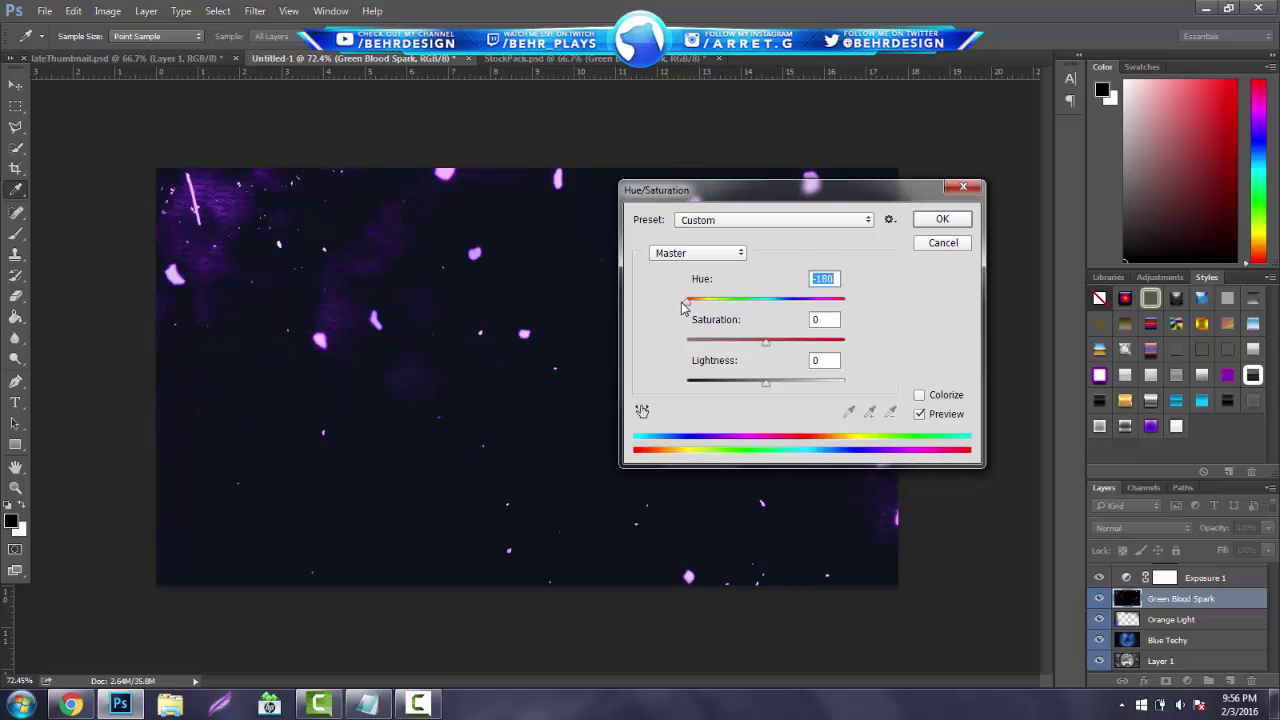
drag(783, 314, 830, 303)
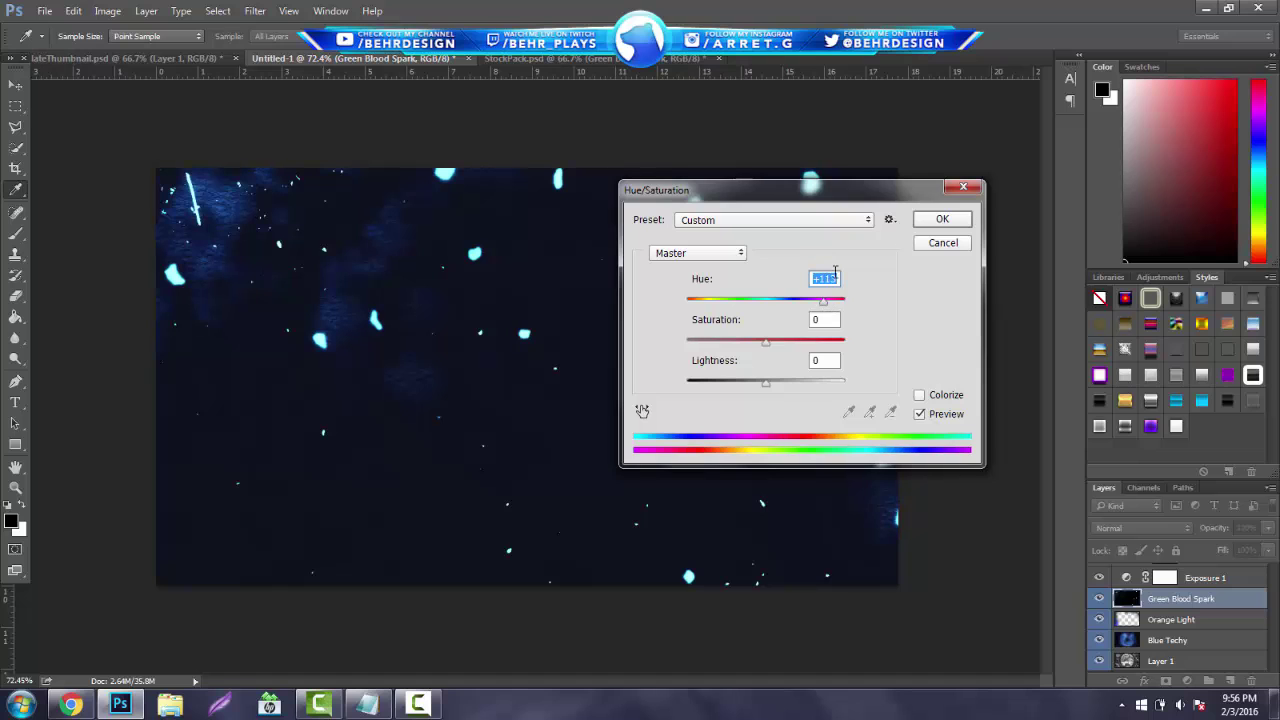
click(942, 219)
click(1173, 532)
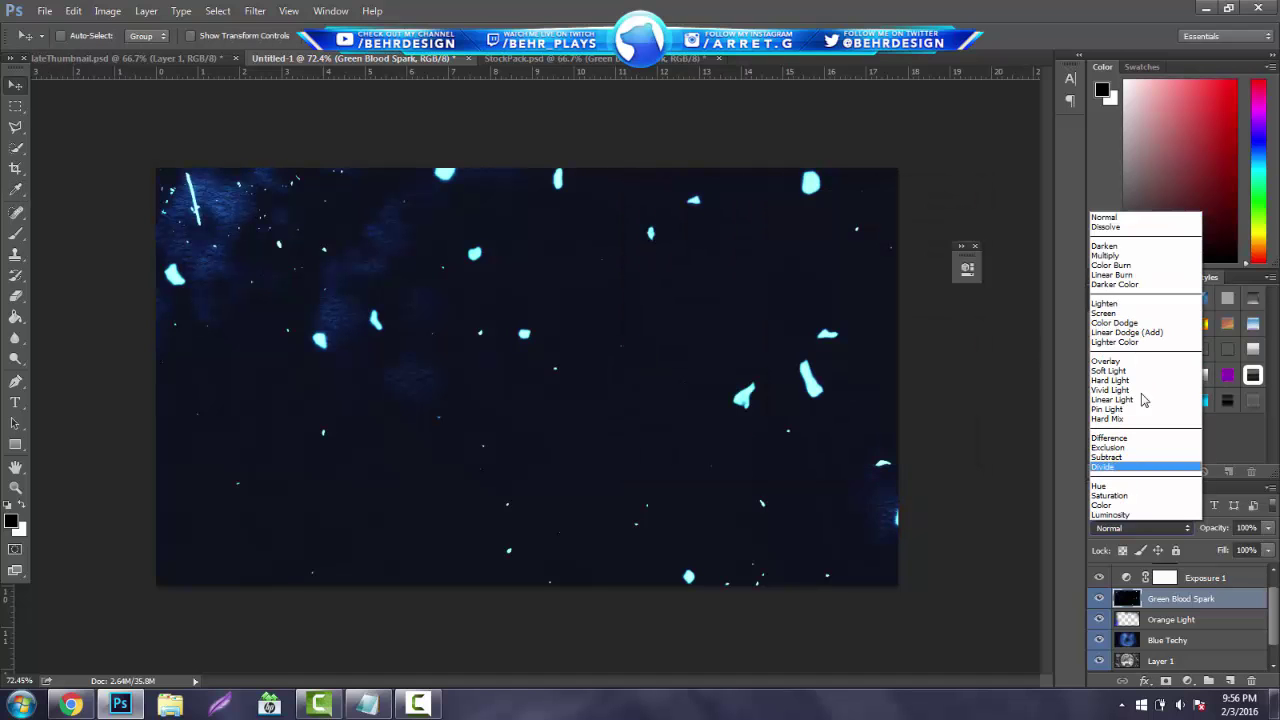
click(1140, 322)
Step: Shift the Green Blood Spark layer slightly upward and erase its sparks over the middle of the scope
drag(627, 365, 611, 293)
mouse_move(493, 263)
mouse_down()
mouse_move(336, 311)
mouse_move(429, 335)
mouse_move(546, 568)
mouse_move(925, 575)
mouse_move(962, 262)
mouse_move(905, 285)
mouse_move(900, 205)
mouse_up()
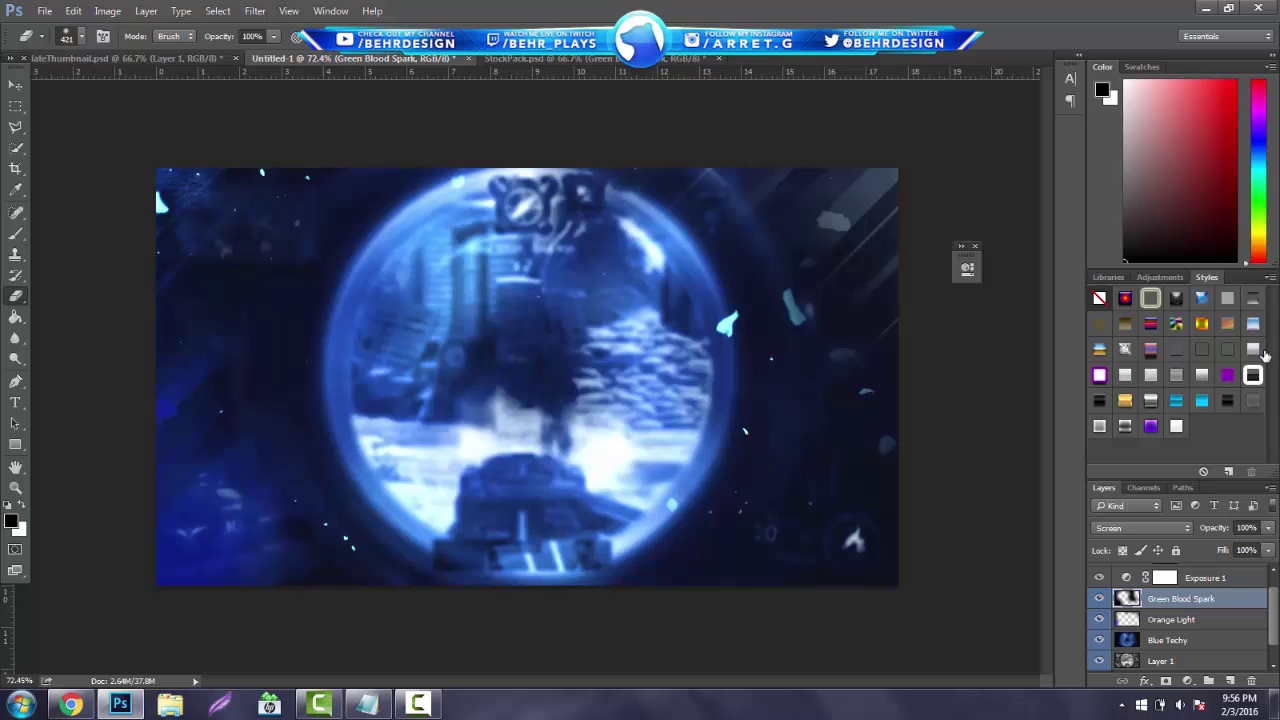
click(1253, 374)
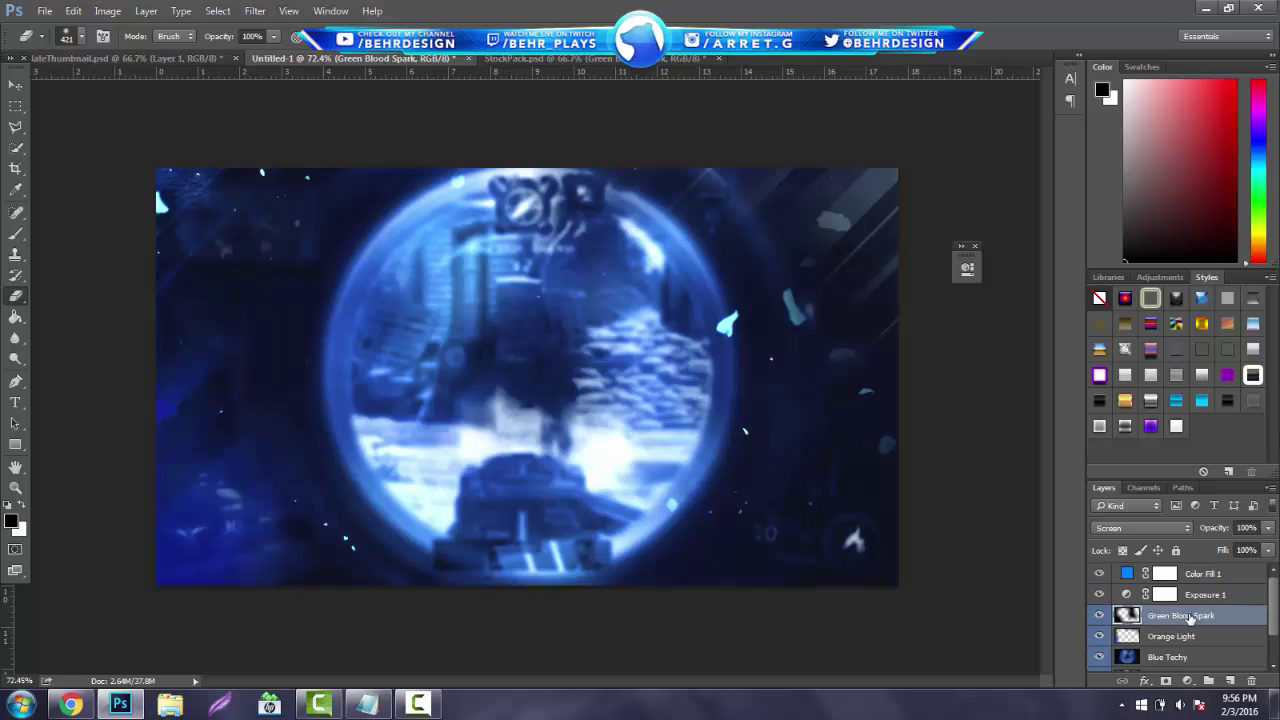
Step: Group the layers from Green Blood Spark down to Layer 1 and name the group Back
scroll(1187, 617, down, 2)
shift+click(1175, 643)
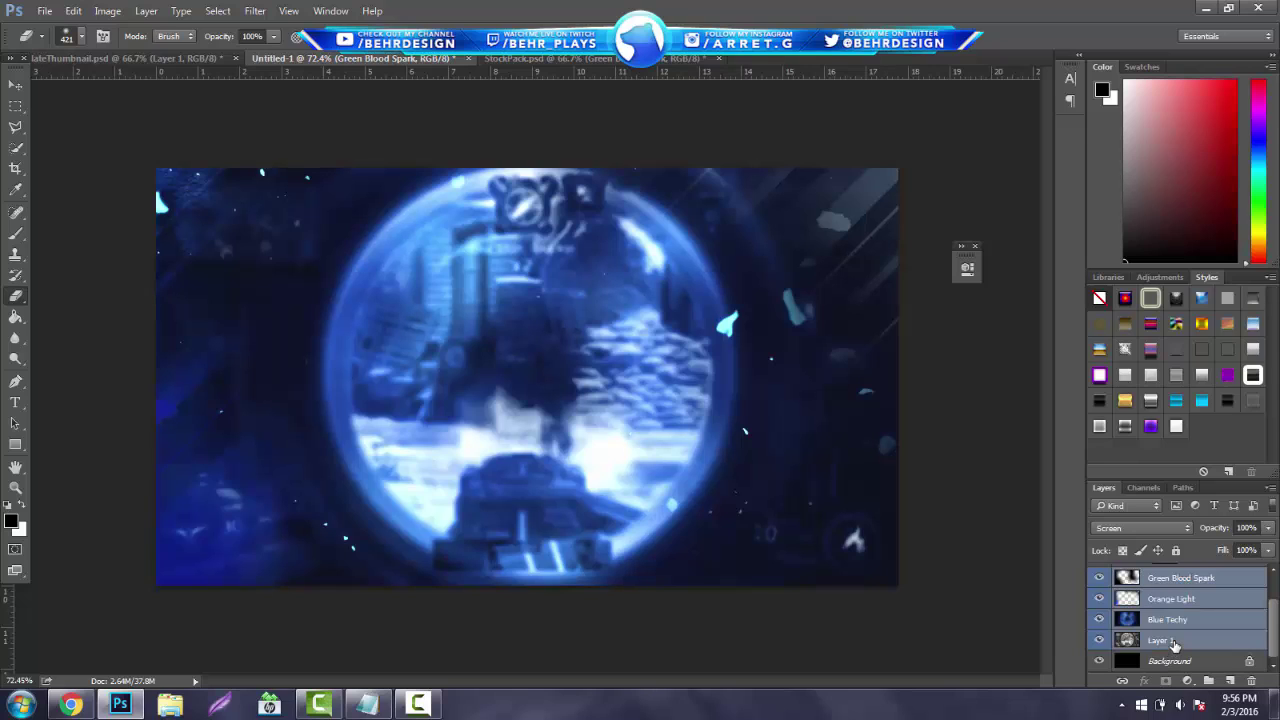
key(ctrl+g)
double_click(1164, 615)
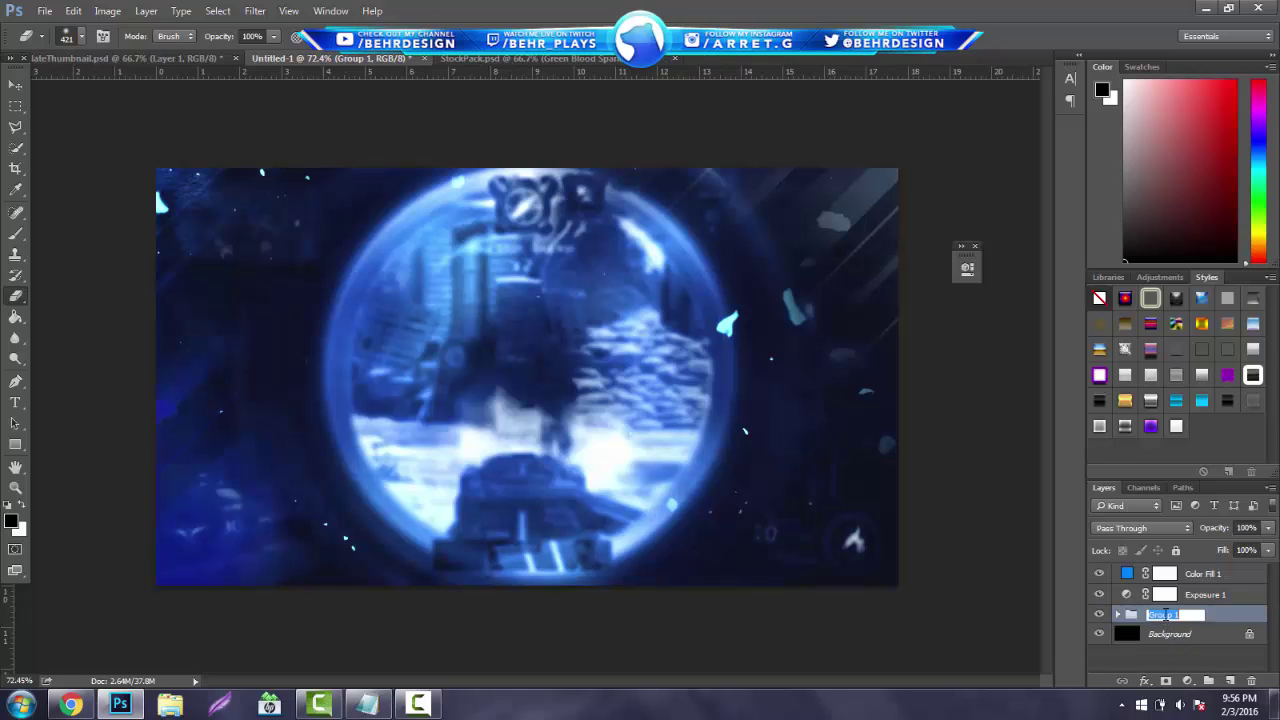
text(Back)
key(Return)
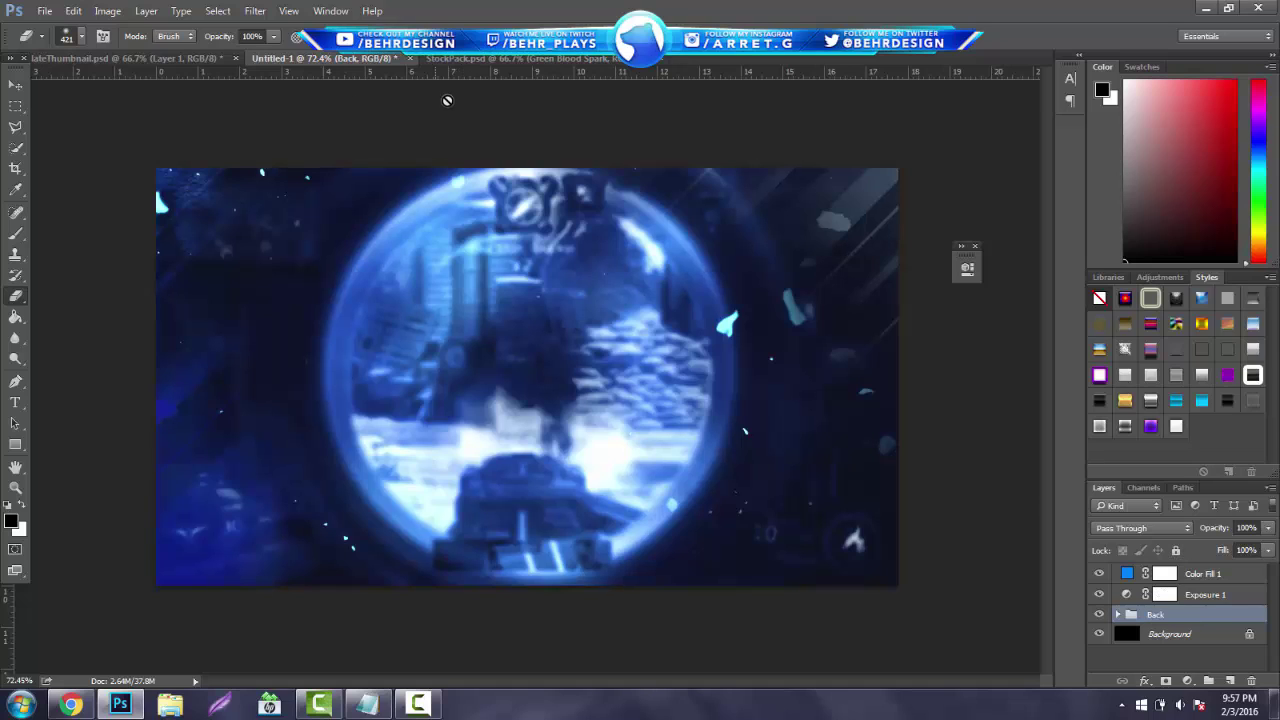
Step: Start a text layer over the scope in the Long Shot Regular font with the color #ffffff
mouse_move(423, 708)
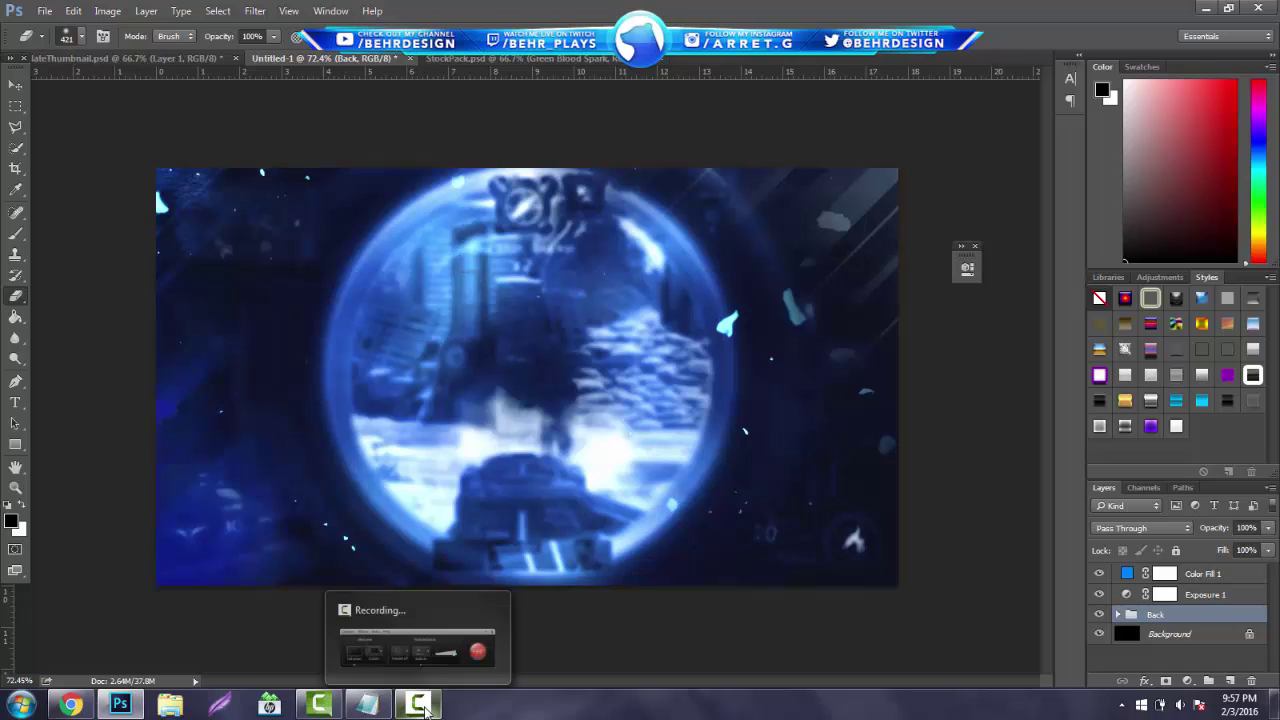
click(15, 84)
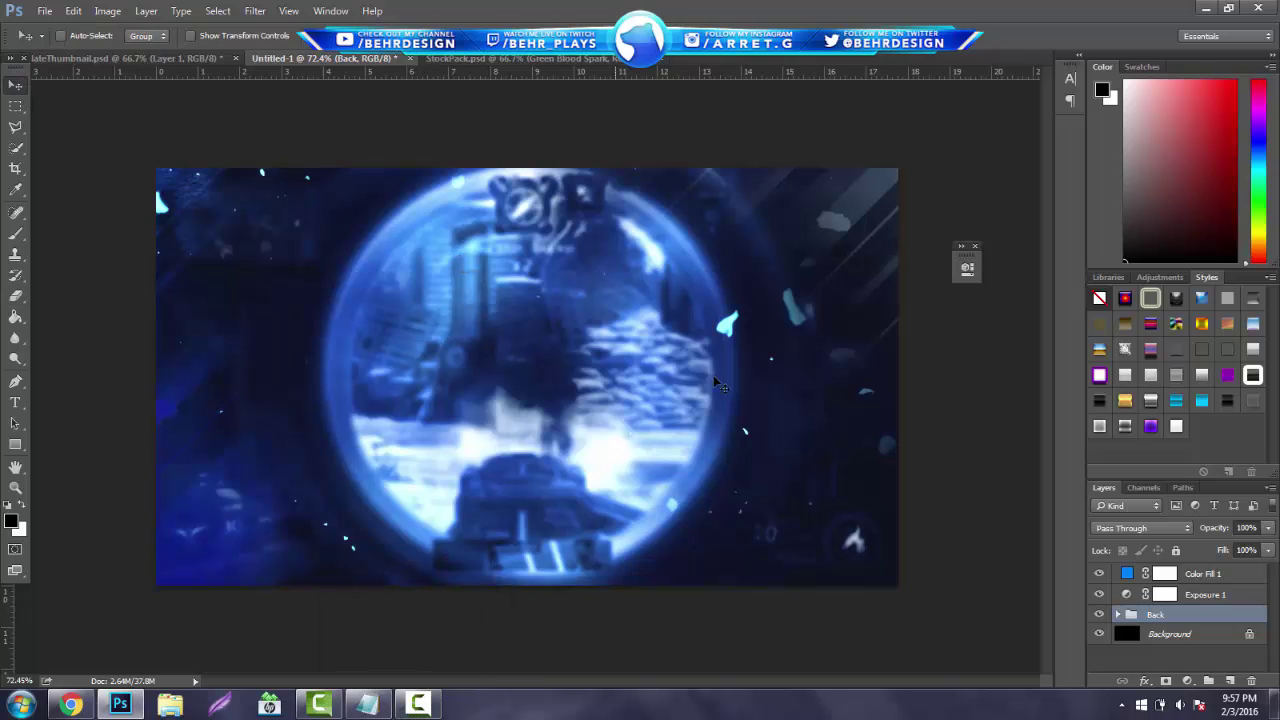
click(15, 402)
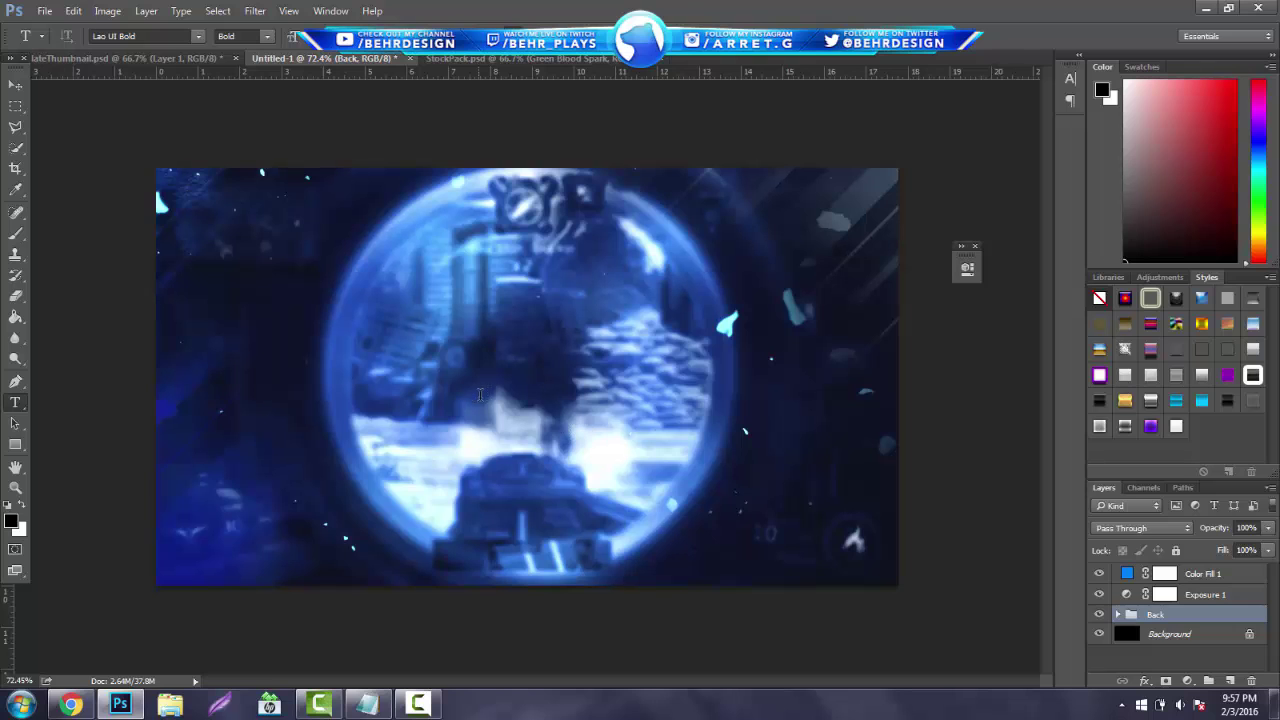
click(478, 398)
click(136, 34)
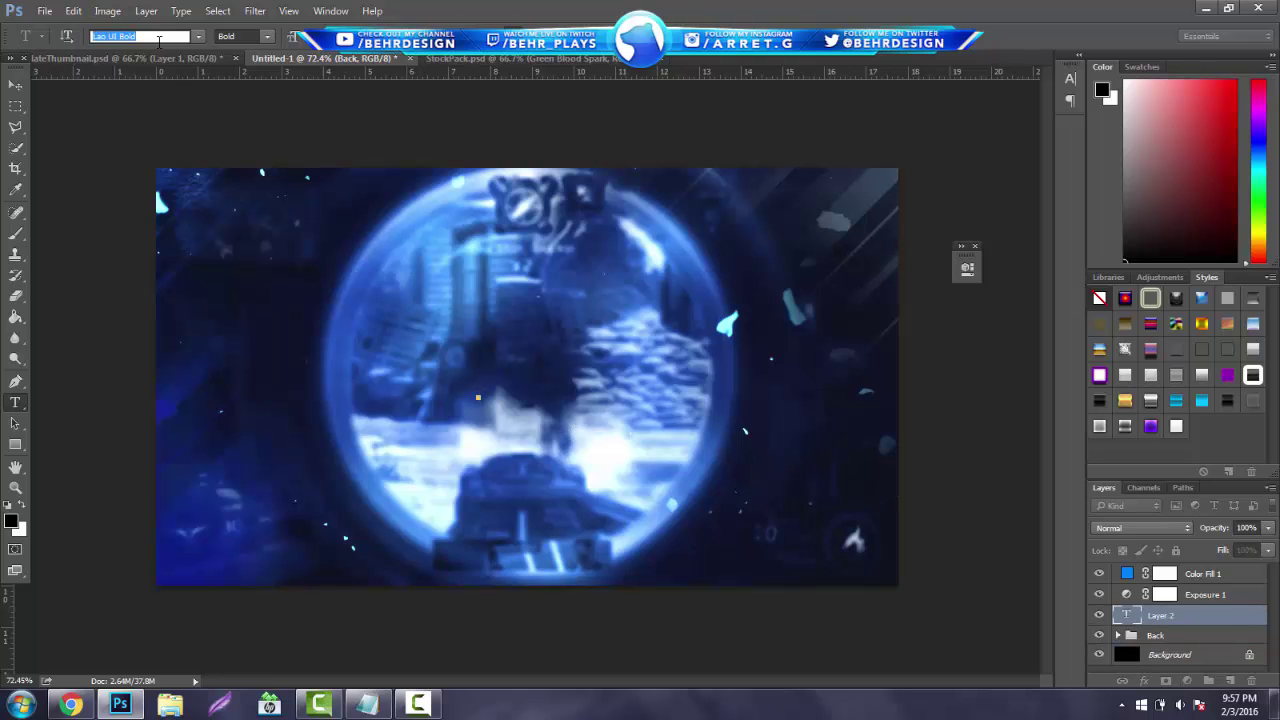
text(long)
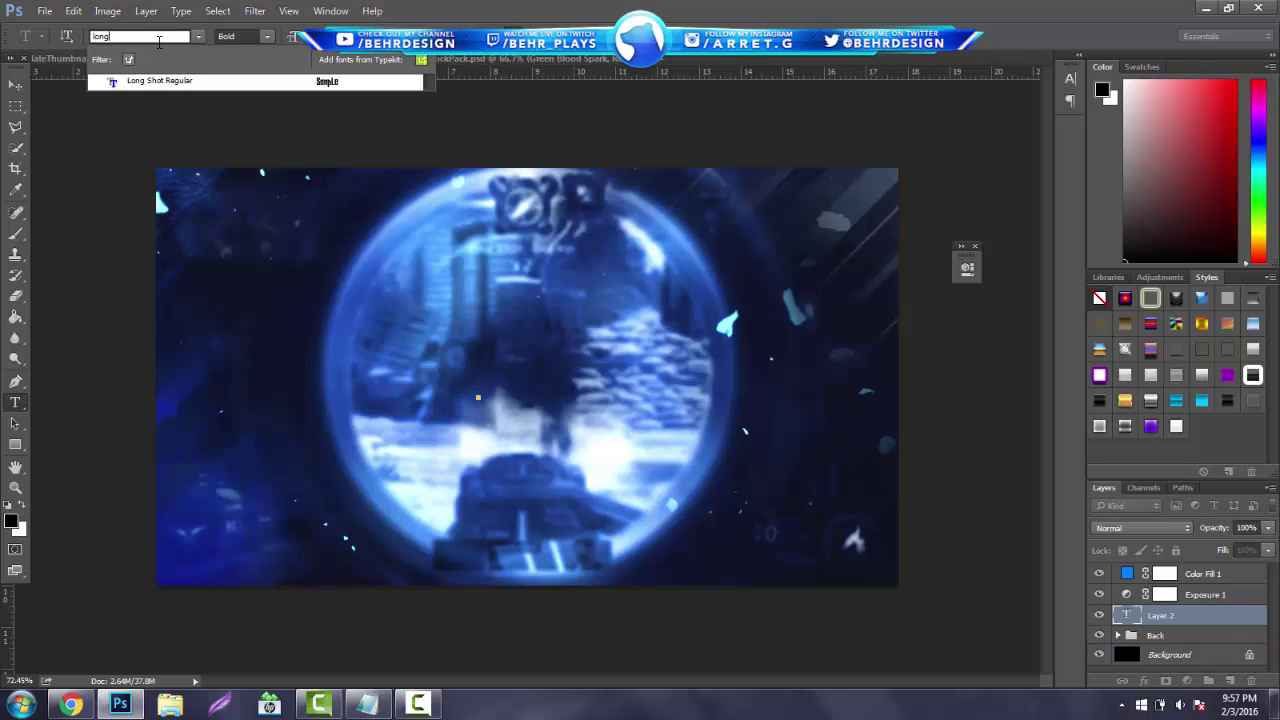
click(344, 84)
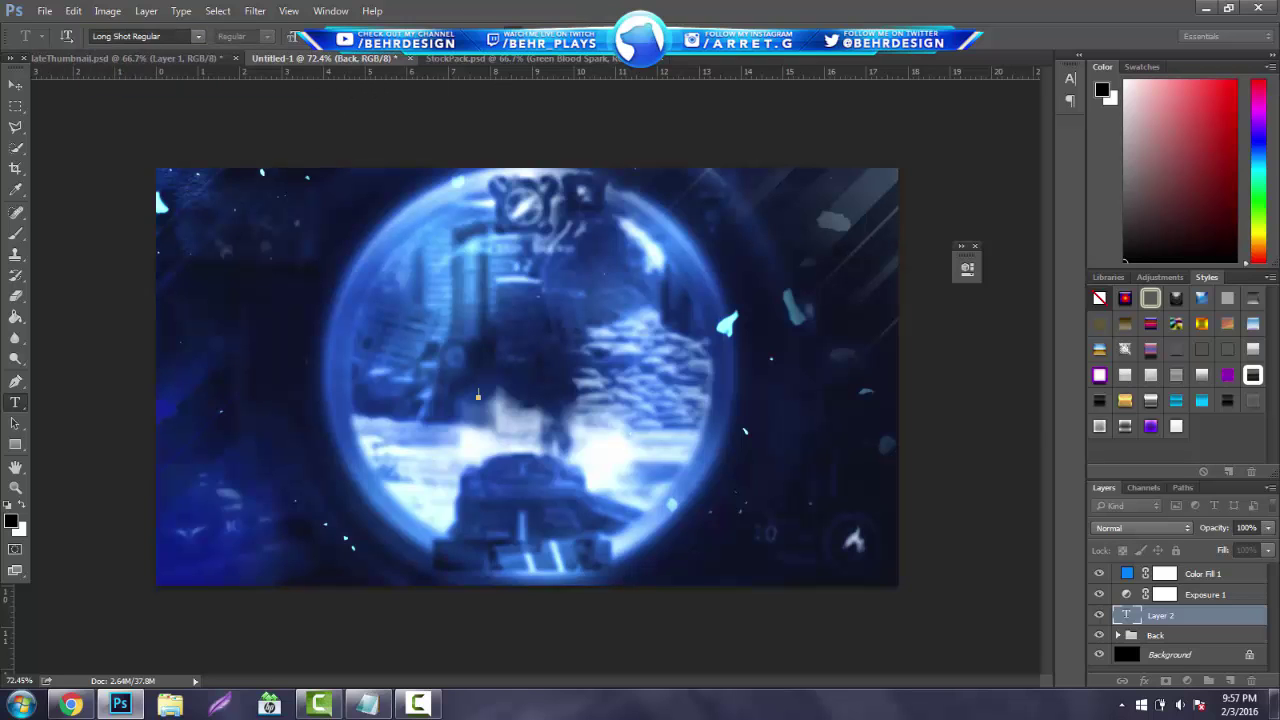
click(531, 37)
text(ffffff)
key(Return)
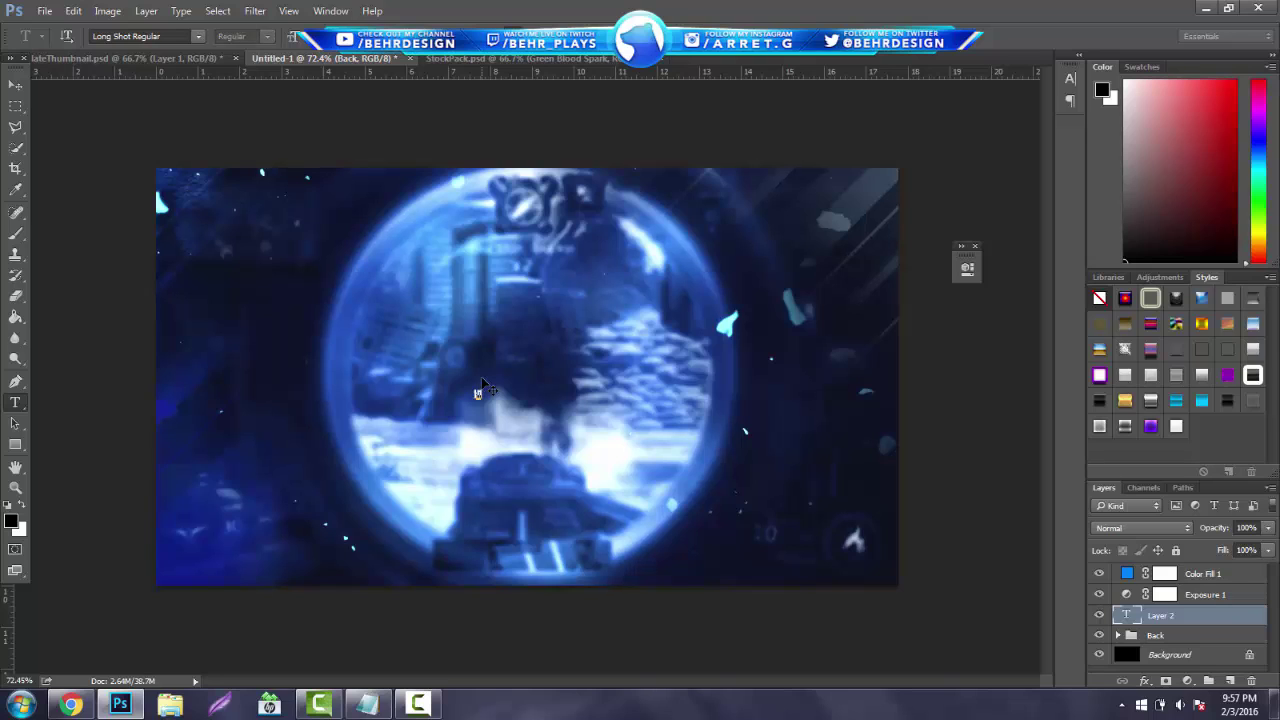
Step: Enter the text OFFLINE, enlarge it to span most of the scope's width, and center it over the scope
text(PTH)
key(BackSpace)
key(ctrl+a)
drag(294, 38, 458, 58)
key(ctrl+Return)
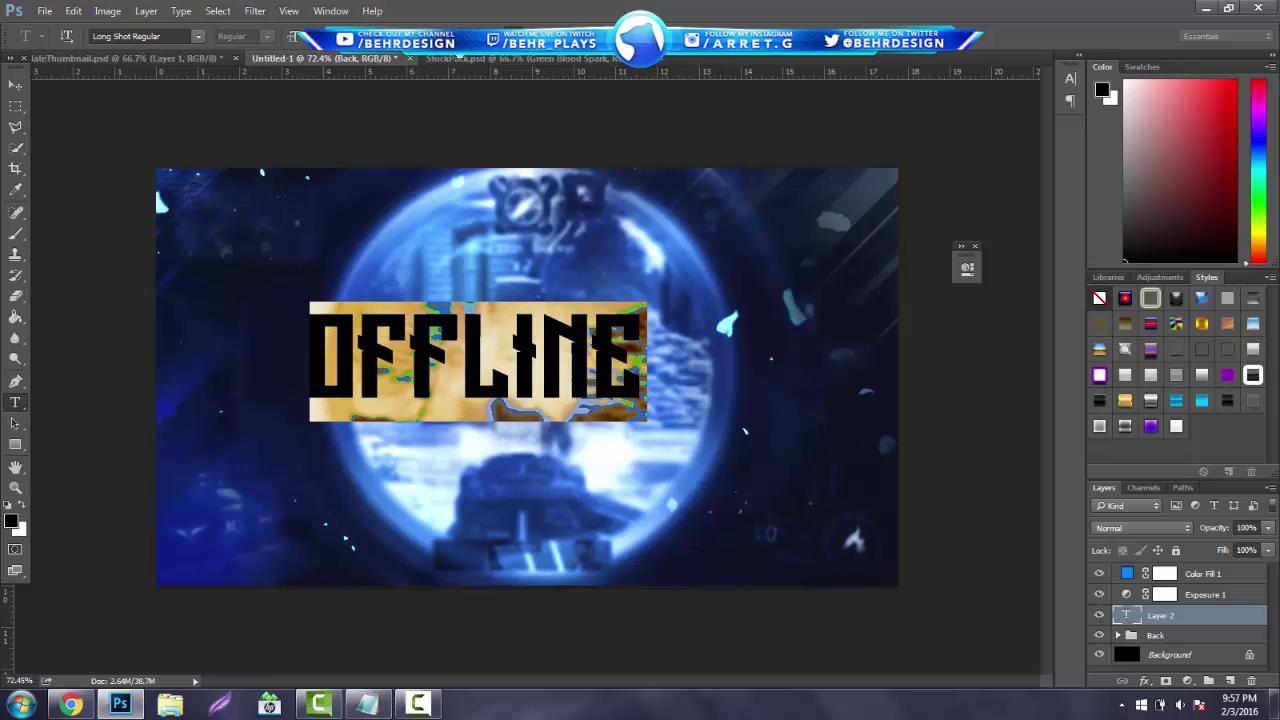
key(v)
drag(376, 207, 421, 208)
Step: Switch to Chrome to examine the offline screen on the Twitch channel page, and return to Photoshop
click(70, 705)
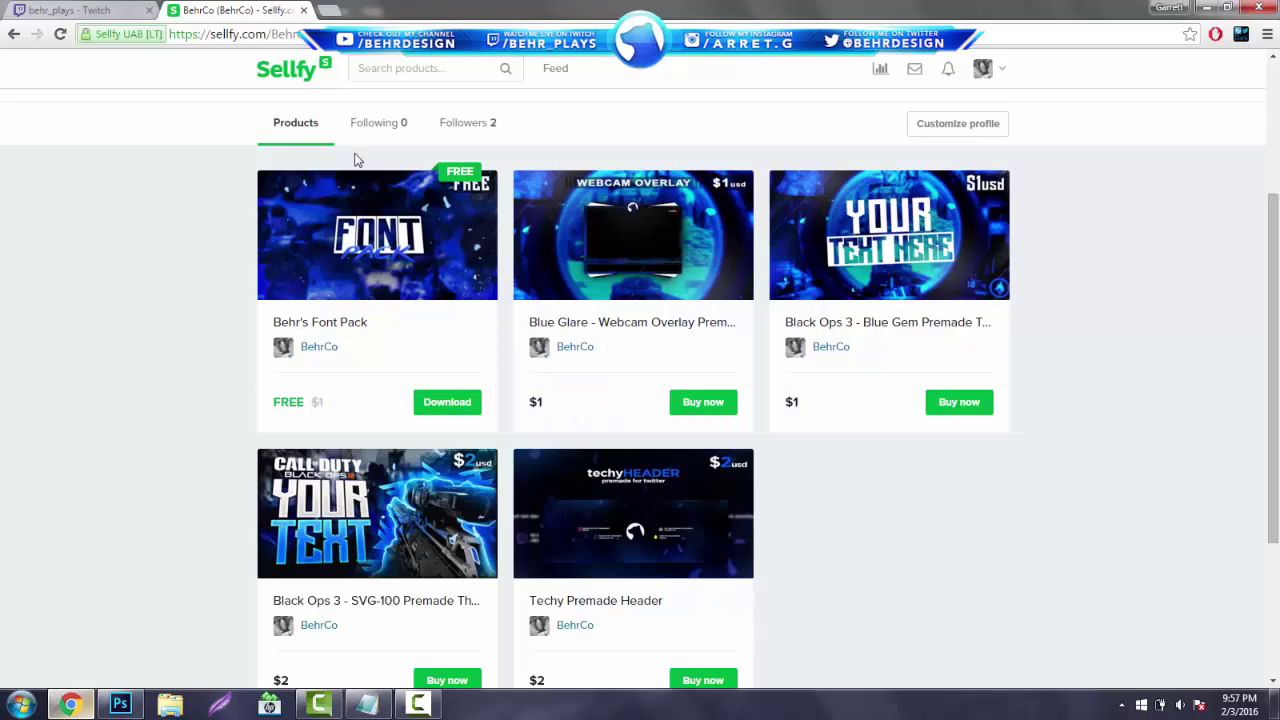
click(331, 9)
text(twit)
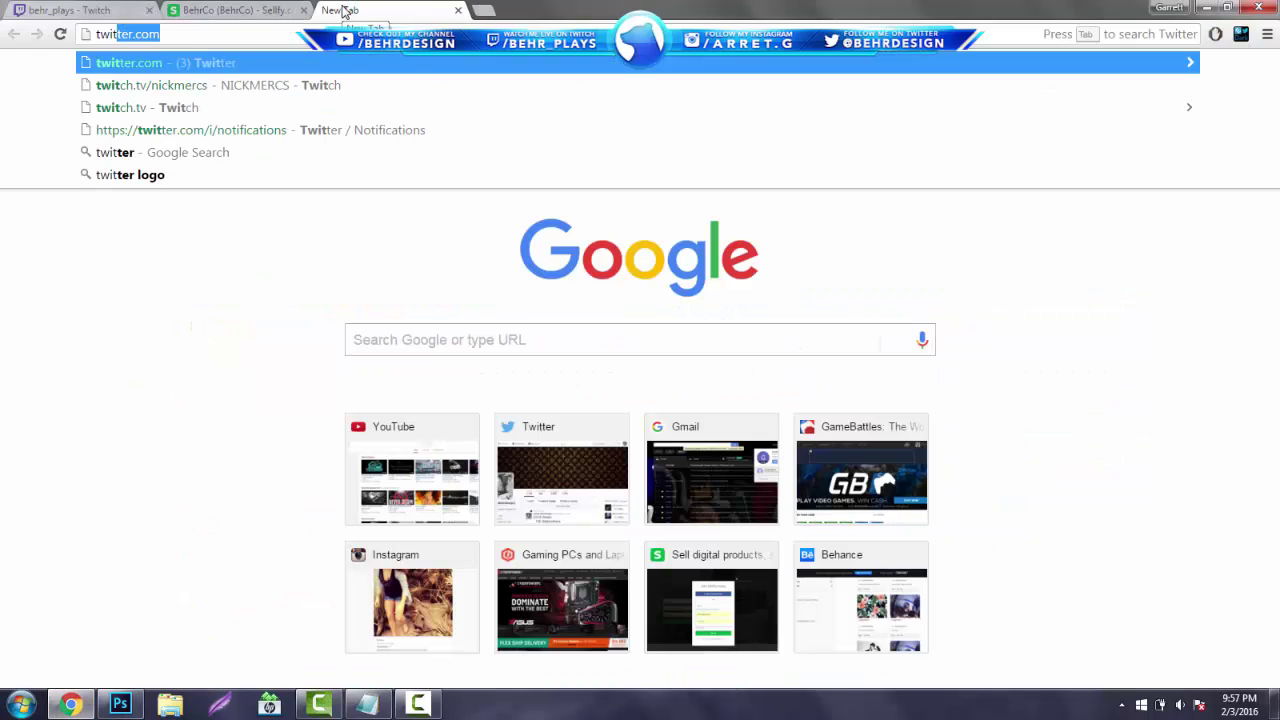
click(75, 10)
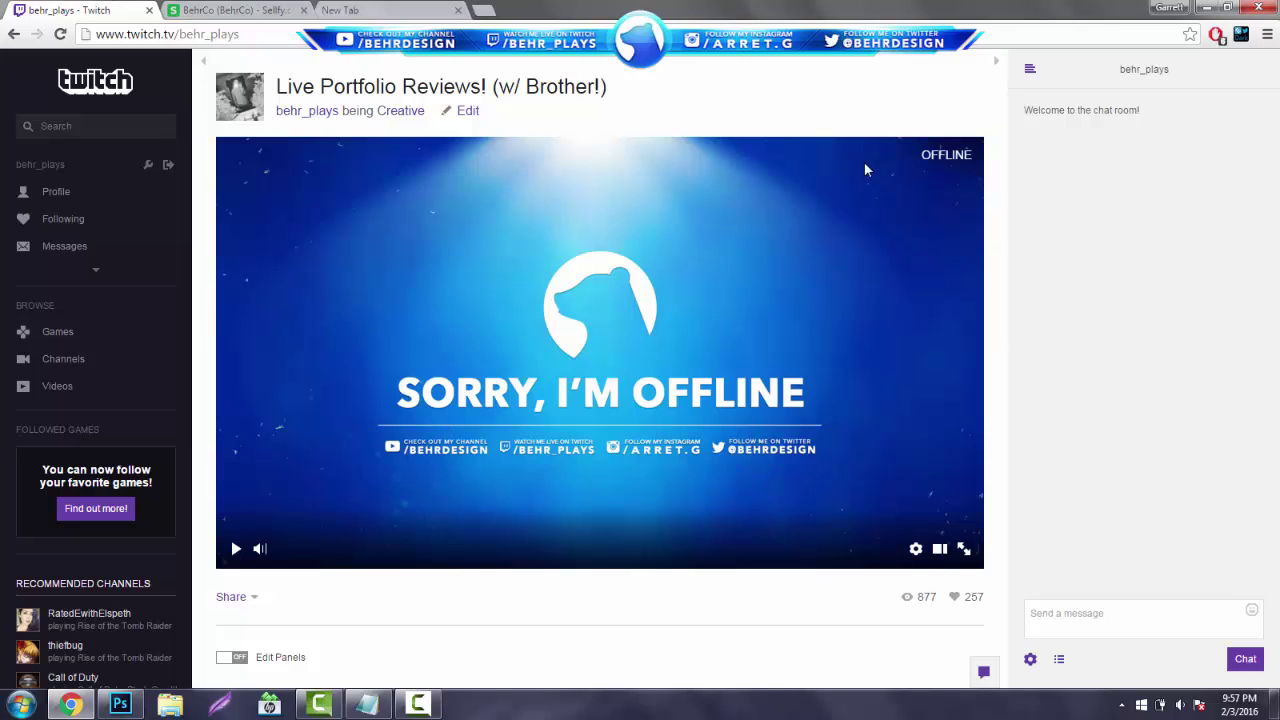
click(120, 704)
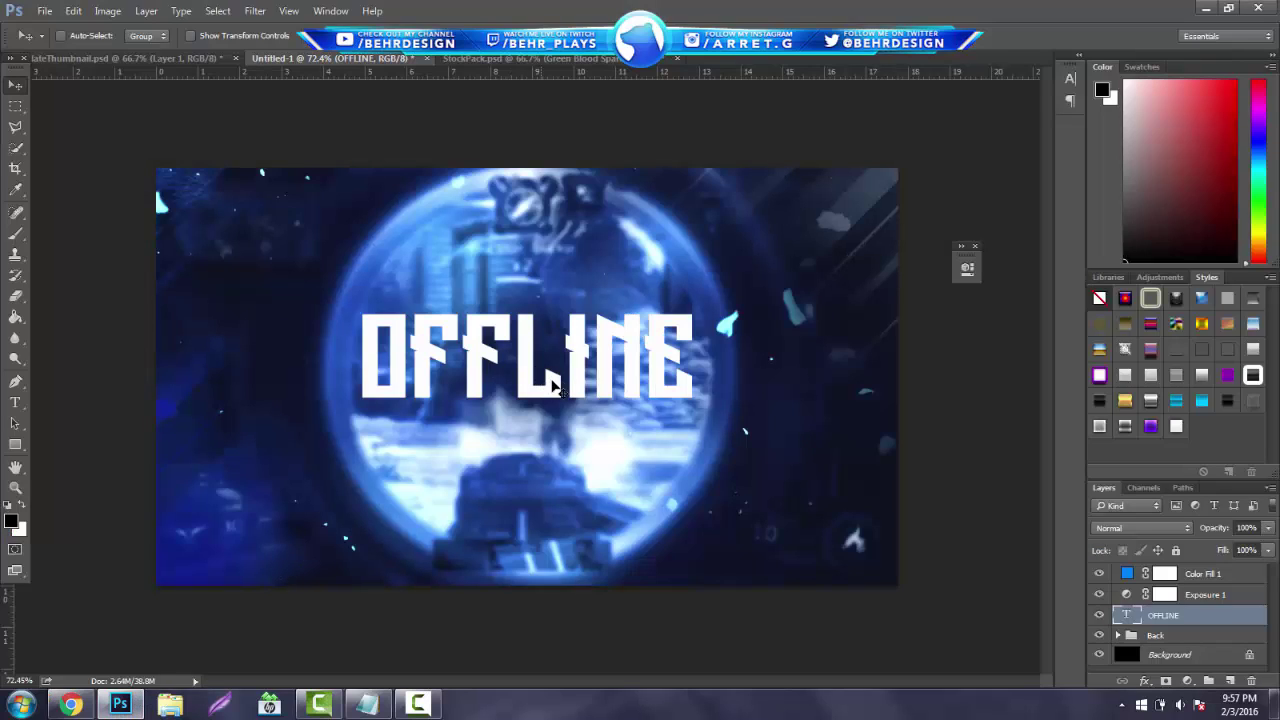
Step: Apply the white preset style with inner shadow and gradient overlay to the OFFLINE text and move its layer above Color Fill 1
click(1178, 427)
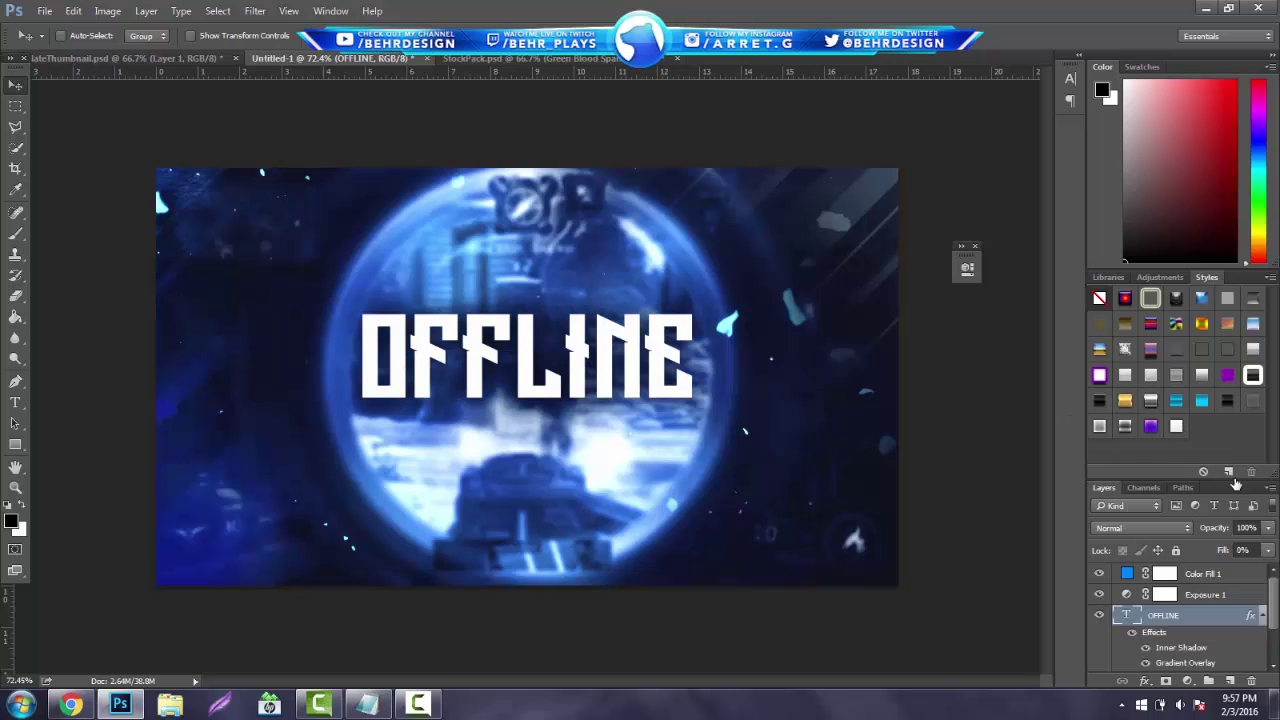
click(1262, 617)
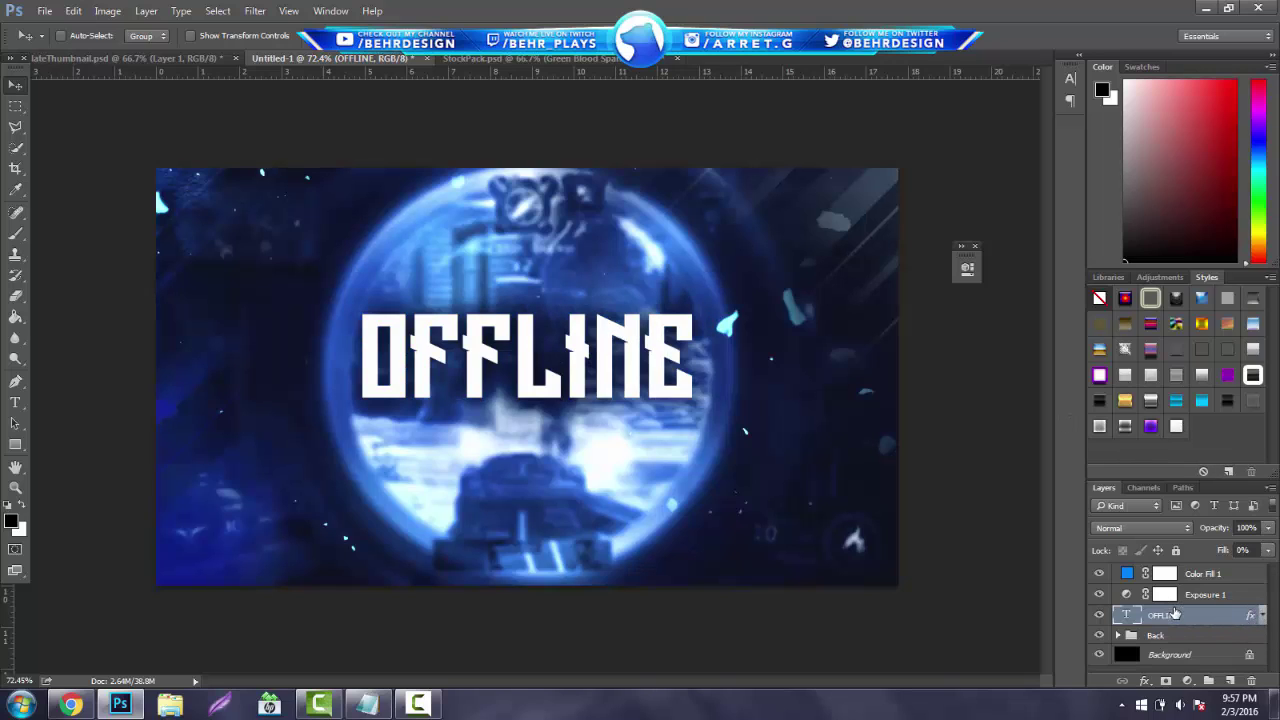
click(1267, 551)
click(1267, 530)
click(1267, 530)
click(1267, 530)
click(1267, 530)
drag(1176, 621, 1172, 570)
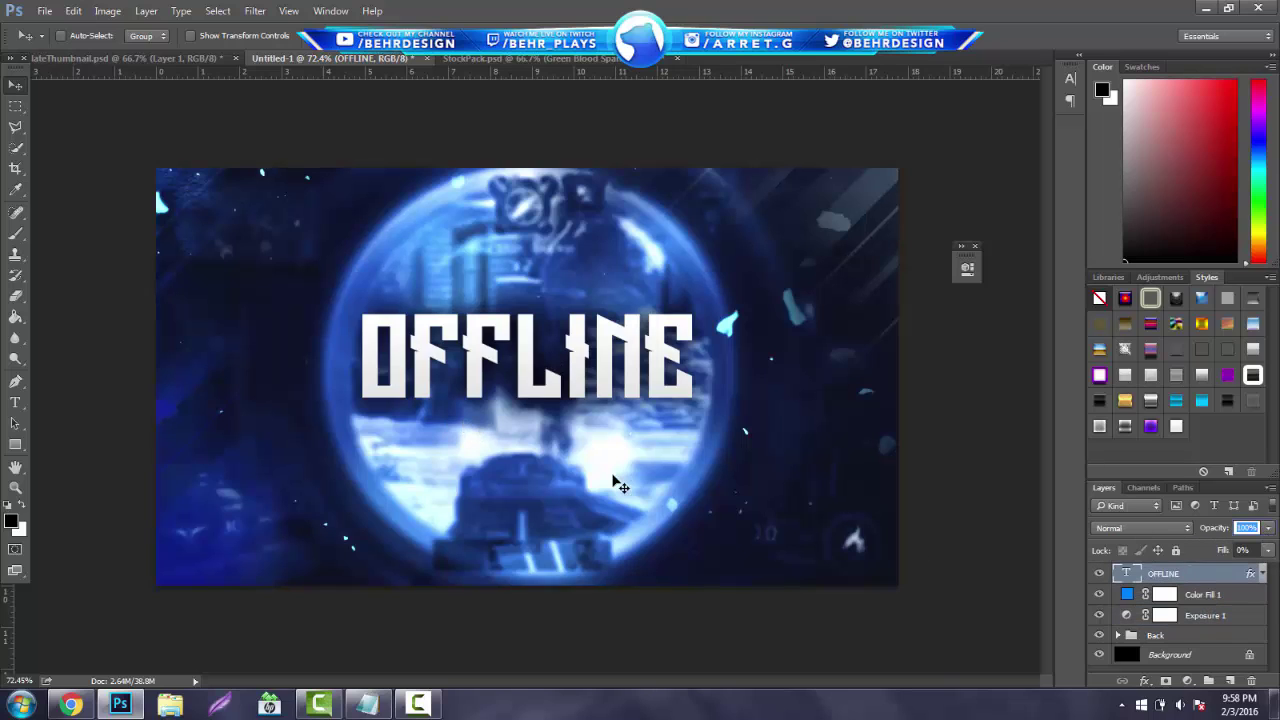
Step: Draw a thin white rectangle 568 by 4 px spanning the width of OFFLINE as an underline just below the text
click(15, 487)
click(568, 415)
drag(568, 415, 563, 422)
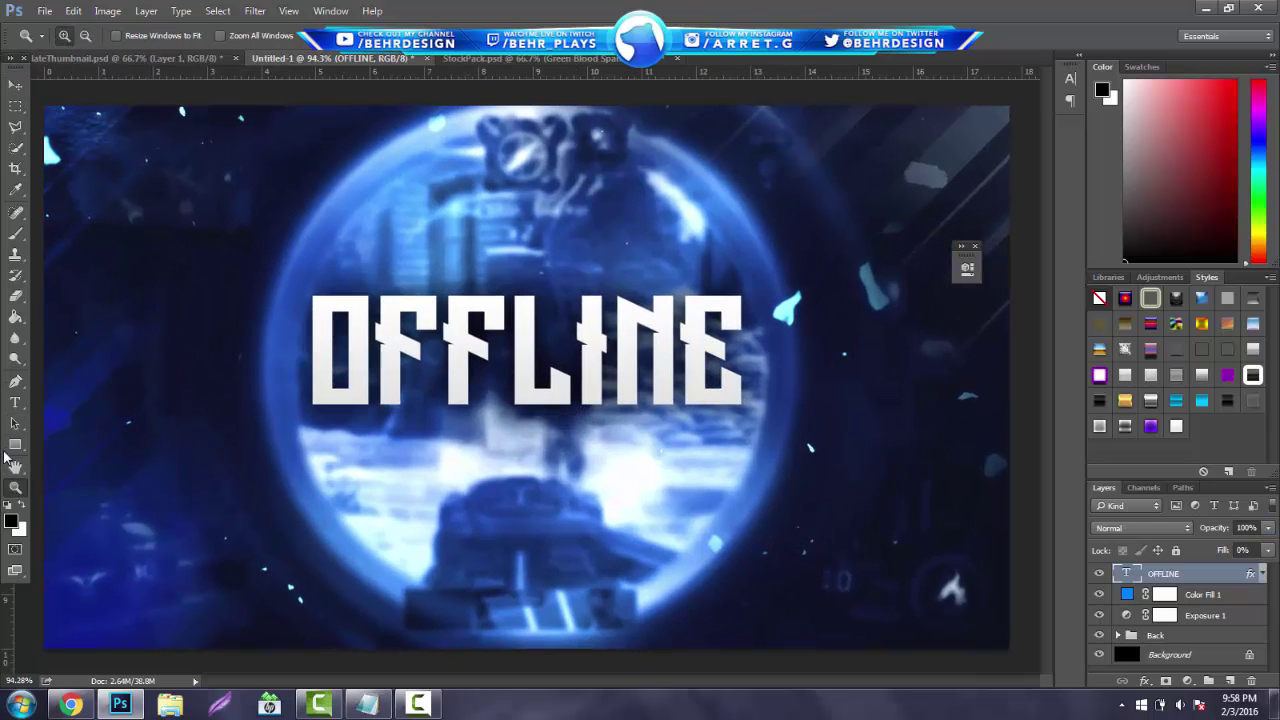
click(15, 444)
click(22, 505)
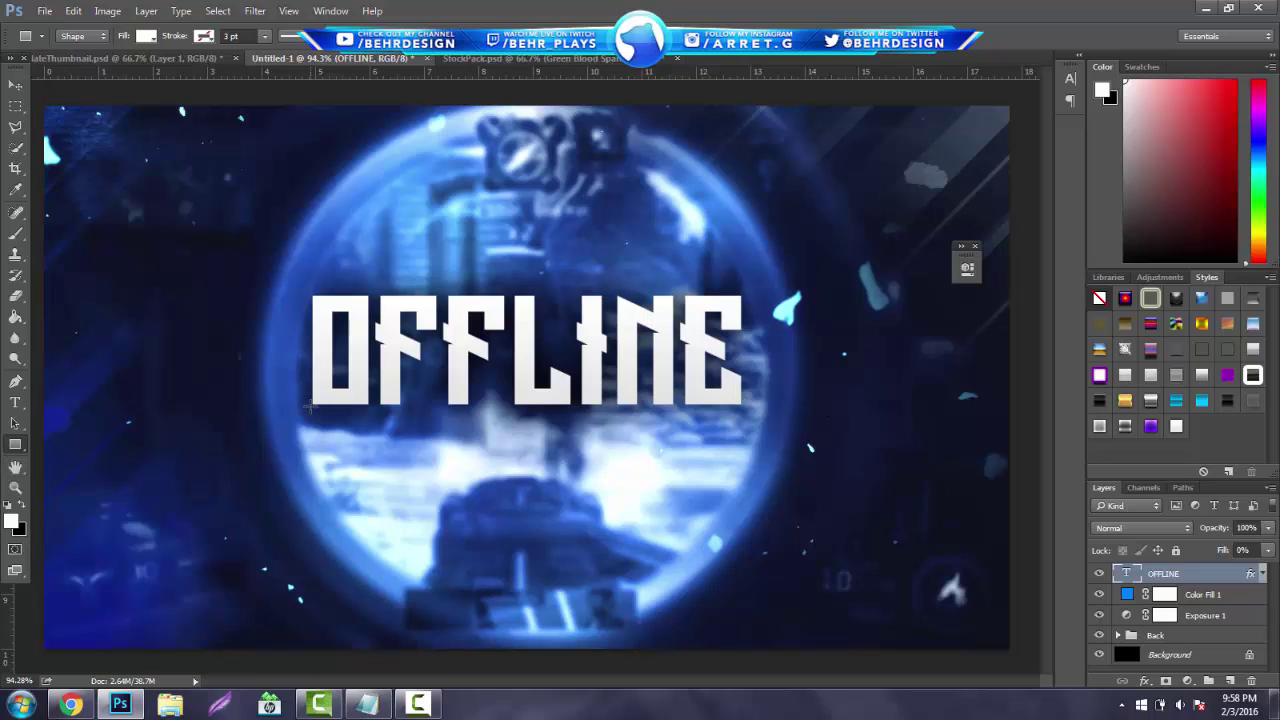
drag(312, 404, 741, 410)
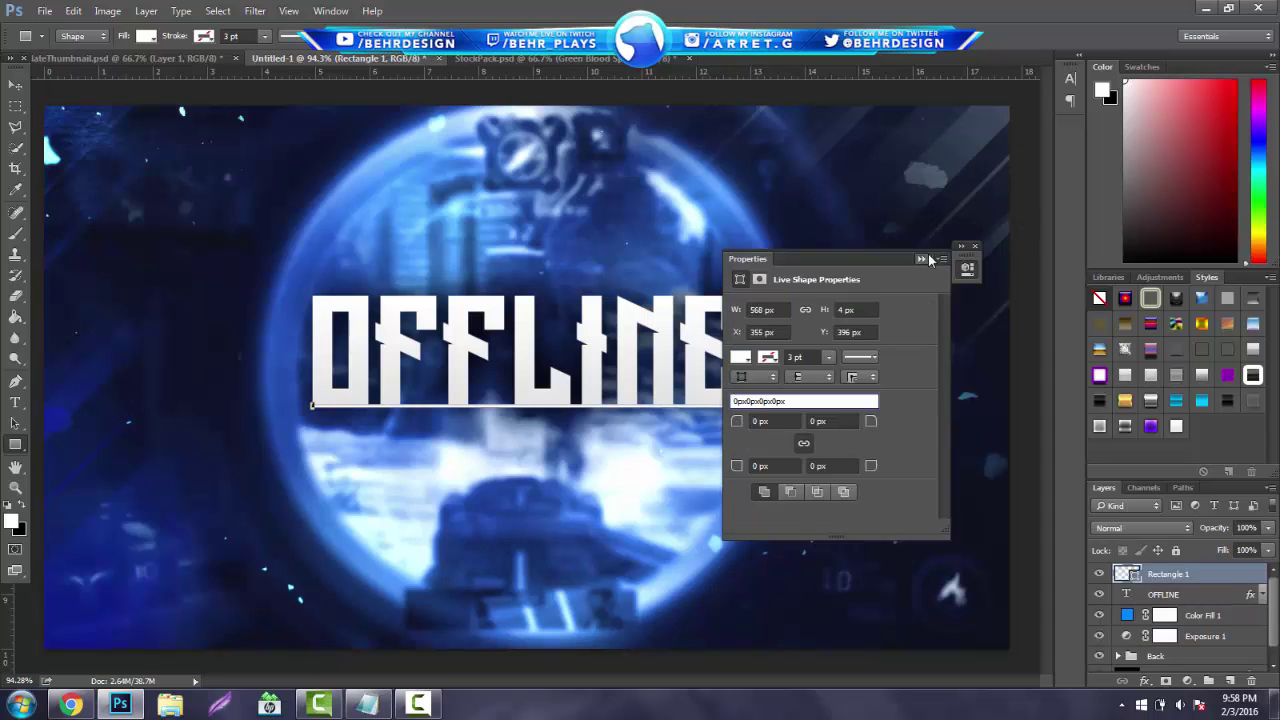
click(922, 259)
click(15, 85)
drag(390, 207, 386, 205)
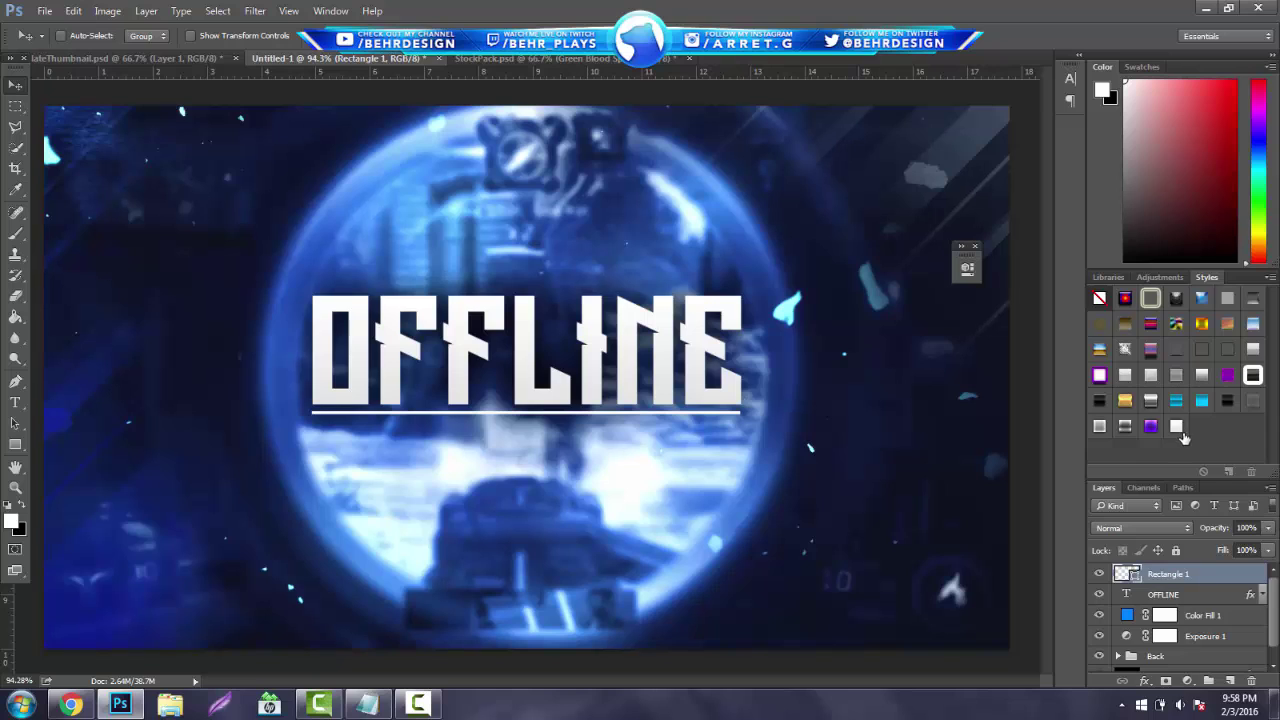
Step: Apply the white preset style with inner shadow and gradient overlay to the underline and move its layer below OFFLINE
click(1177, 427)
drag(1184, 580, 1176, 666)
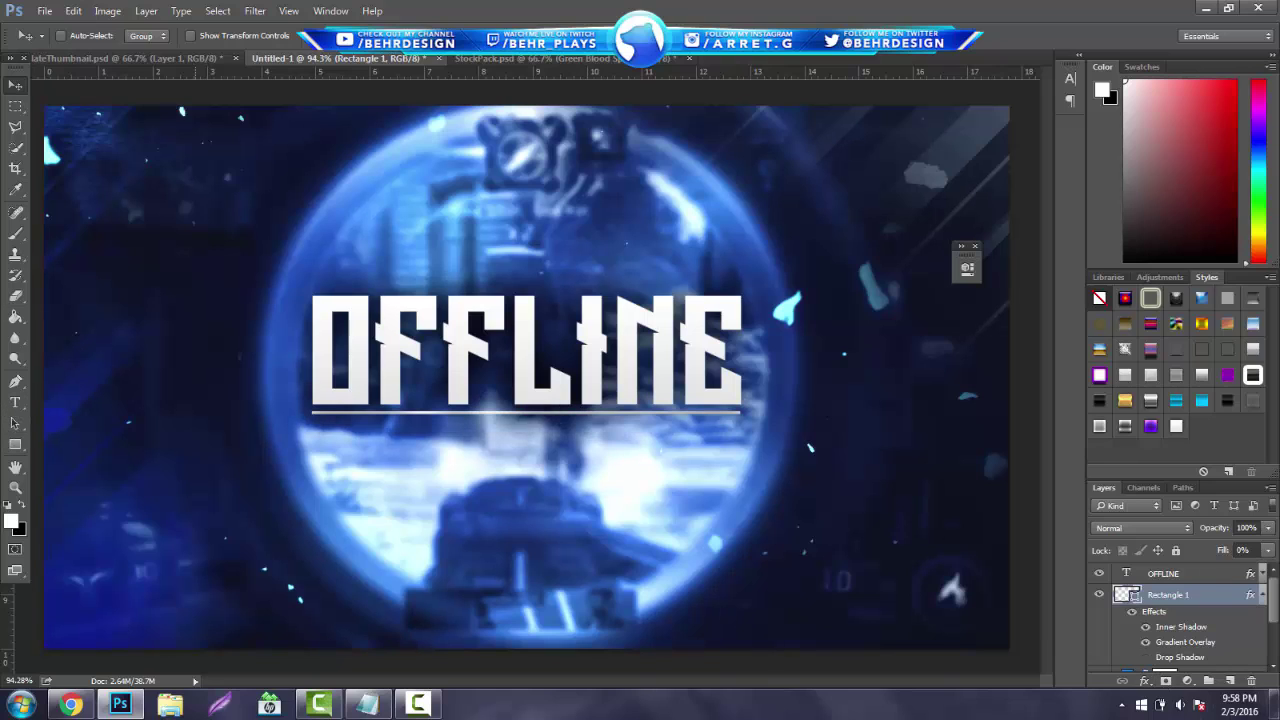
Step: Add a text layer in Mangal Bold below the underline reading CHECK OUT MY CHANNEL
click(24, 406)
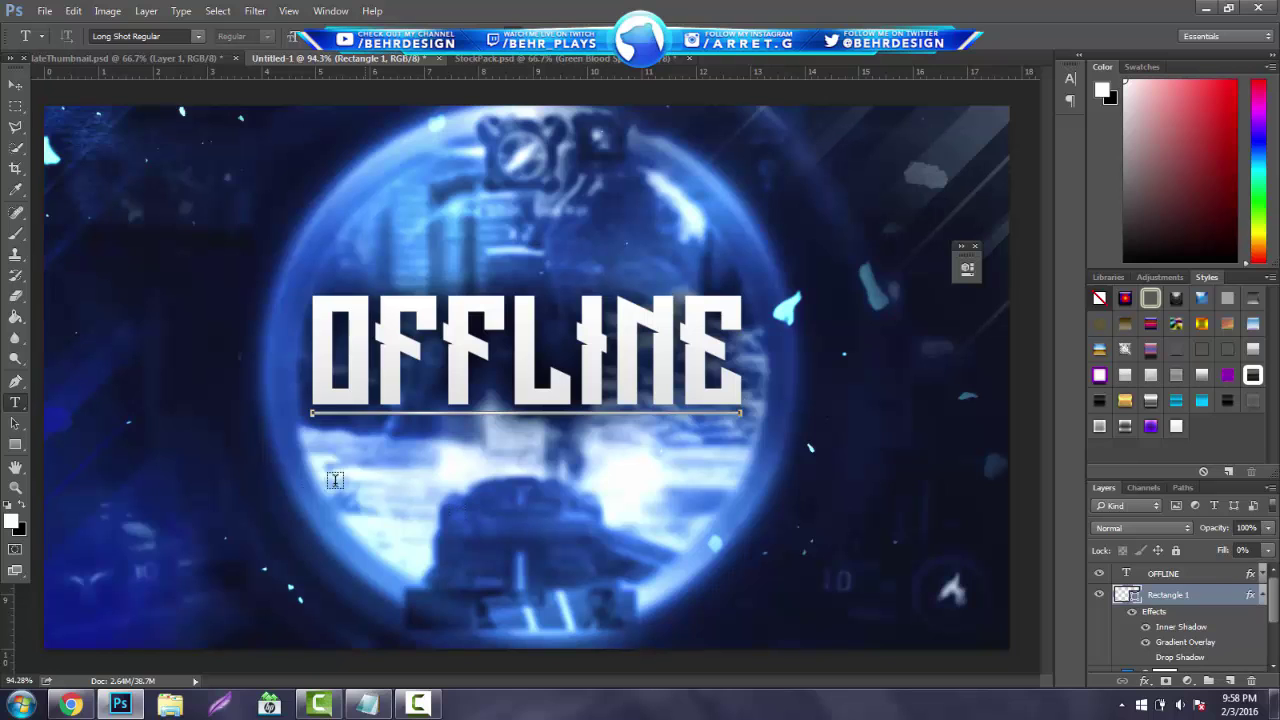
click(200, 36)
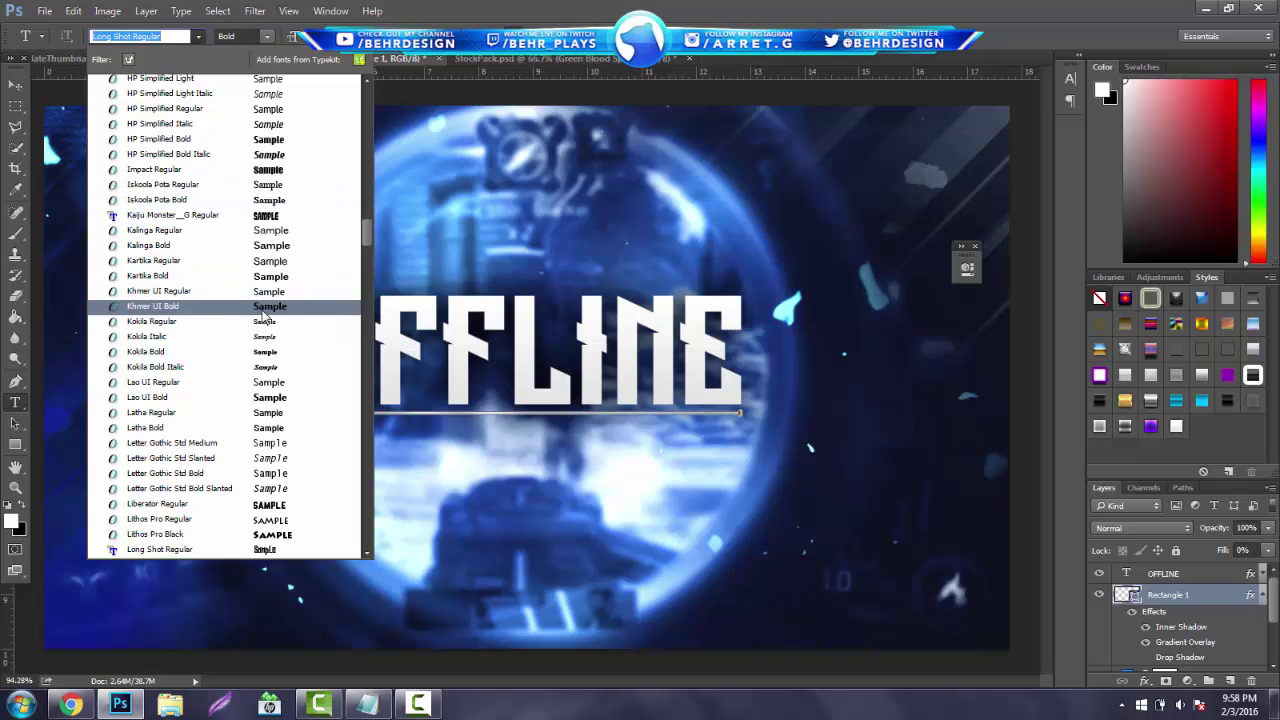
scroll(268, 318, down, 3)
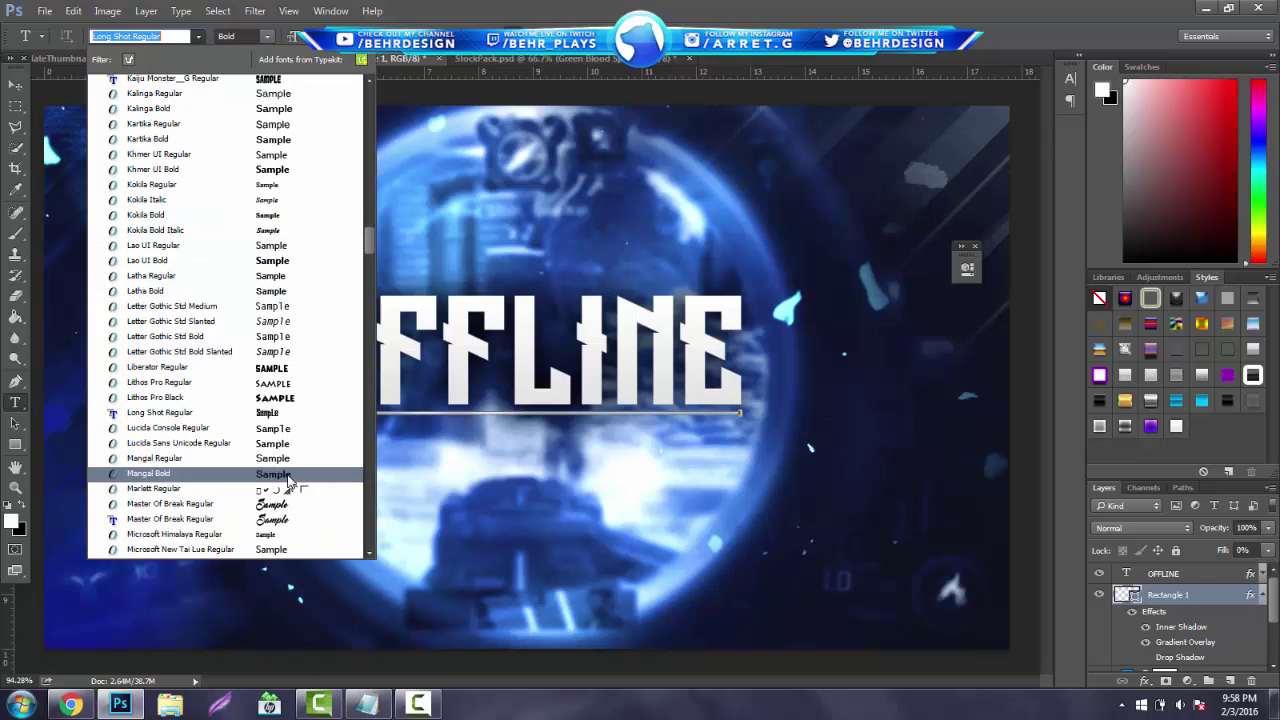
click(288, 473)
click(305, 475)
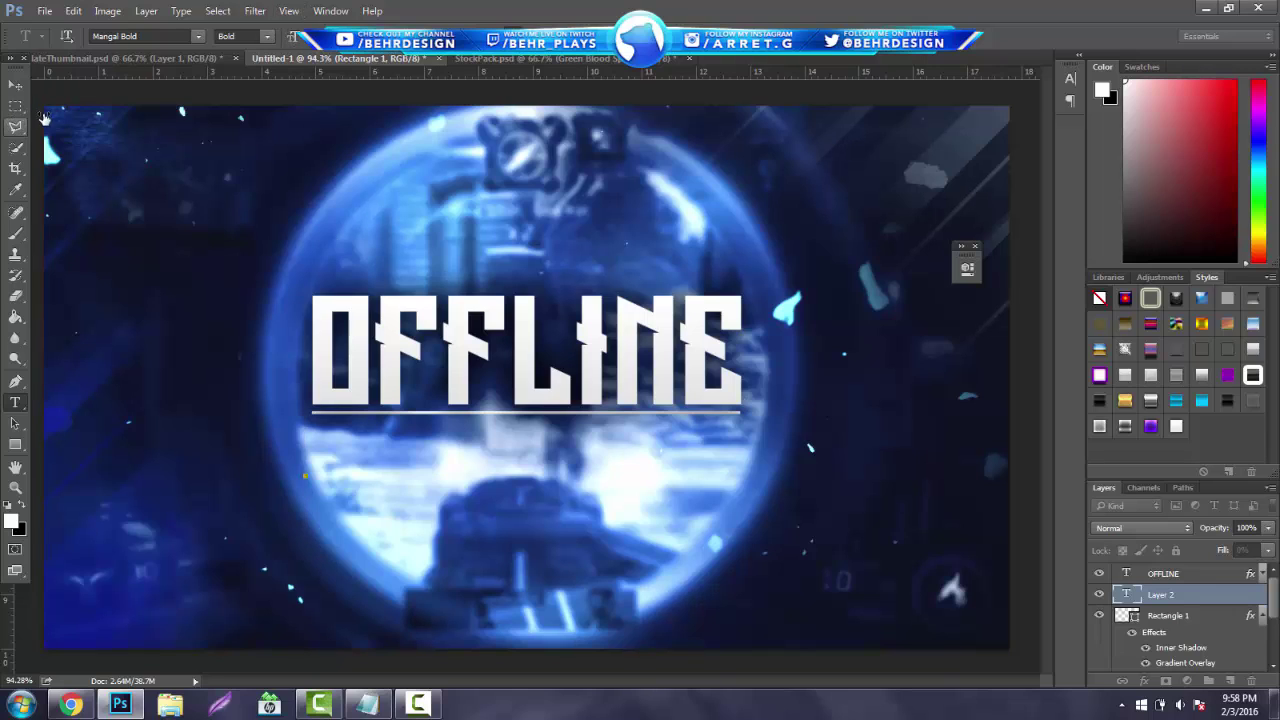
text(CHECK)
key(BackSpace)
key(BackSpace)
key(BackSpace)
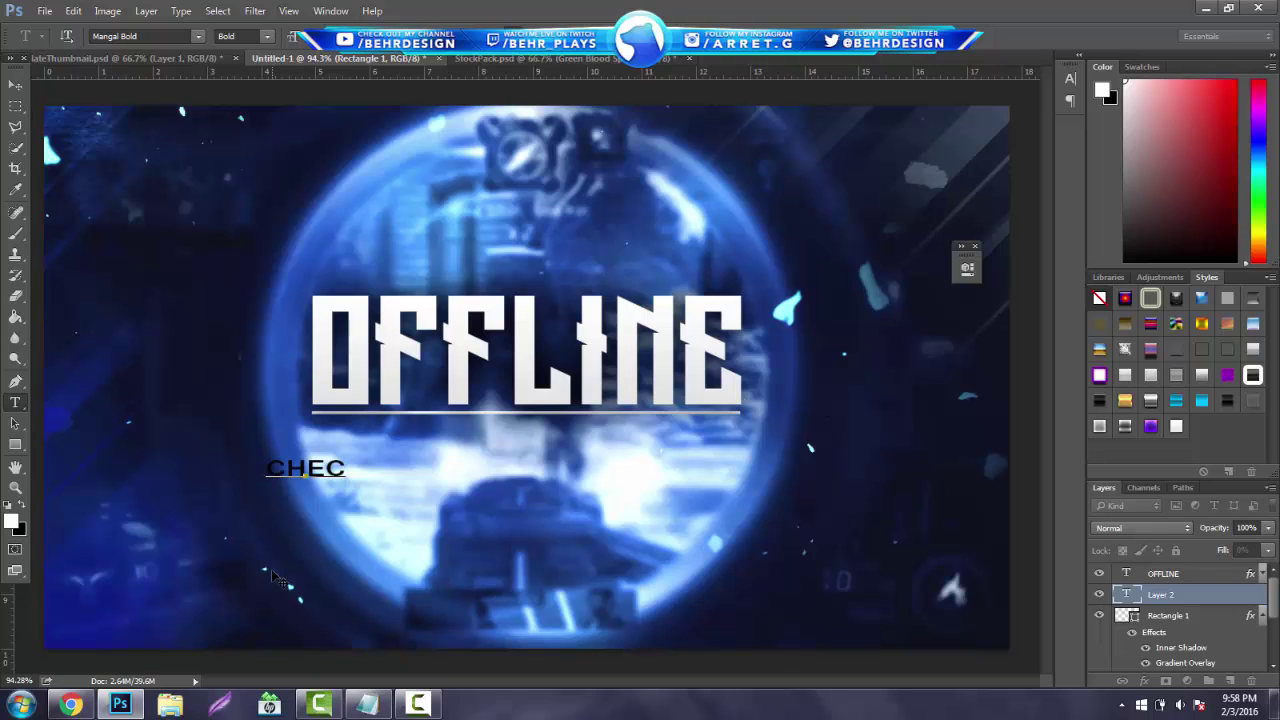
text(CK )
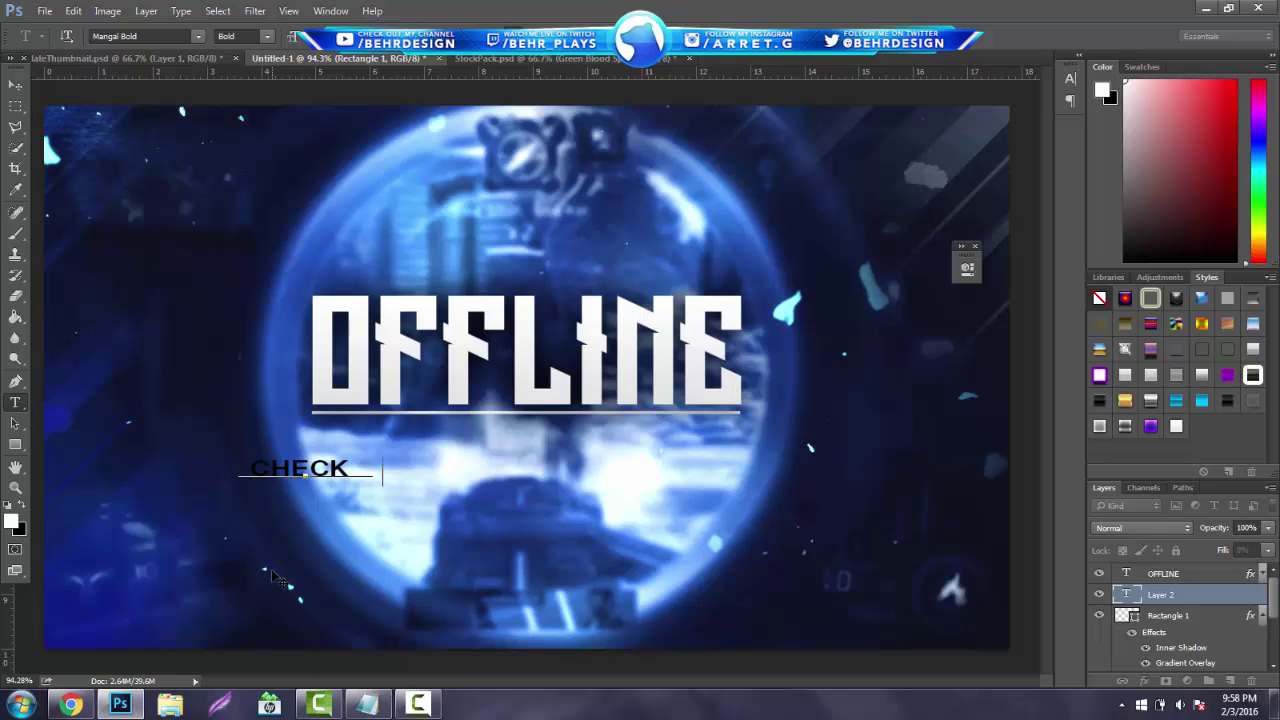
text(OUT MY CHANNEL)
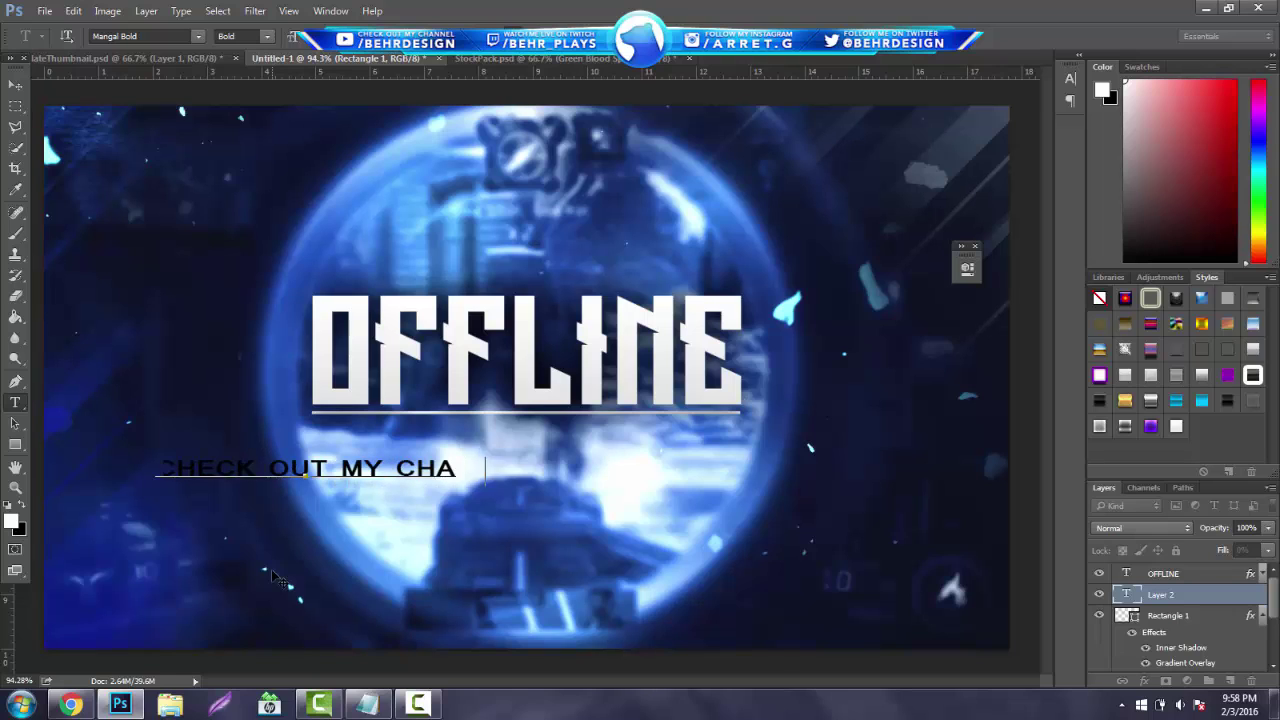
Step: Set the color of the whole CHECK OUT MY CHANNEL text to #ffffff
drag(494, 469, 114, 468)
click(518, 37)
click(616, 162)
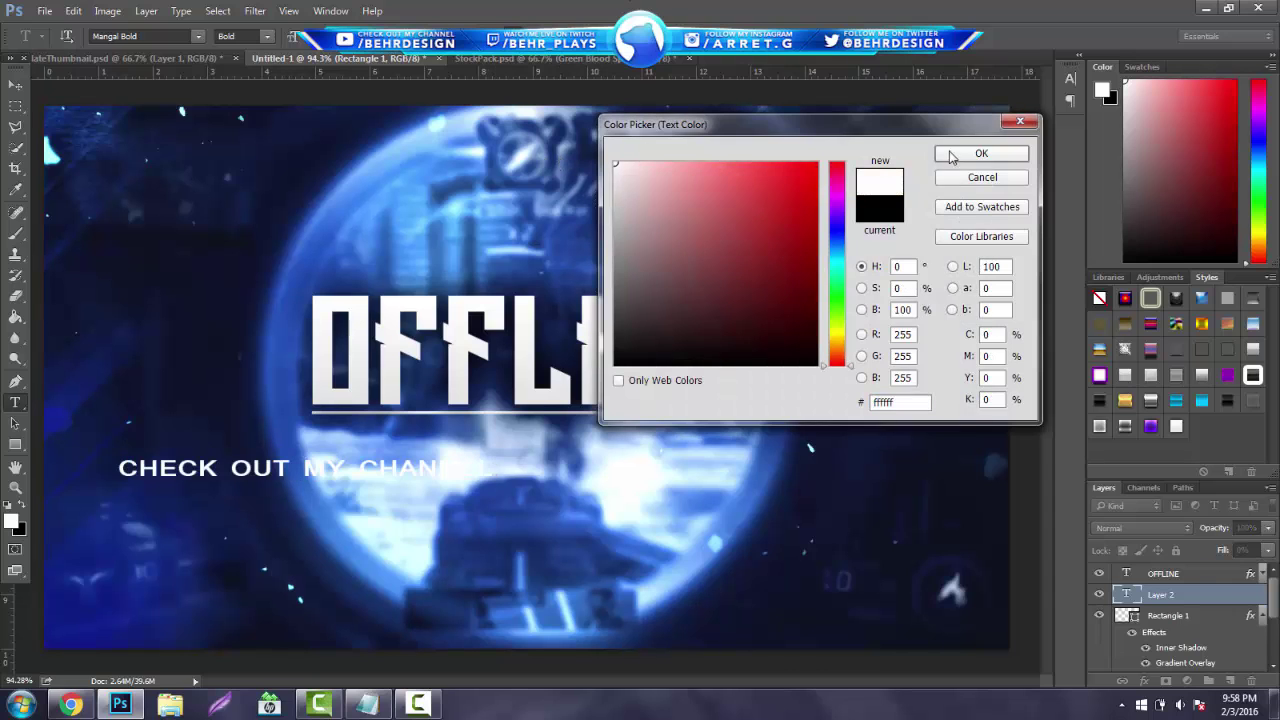
click(952, 155)
Step: Set the tracking of the CHECK OUT MY CHANNEL text to -40
click(1070, 78)
click(905, 195)
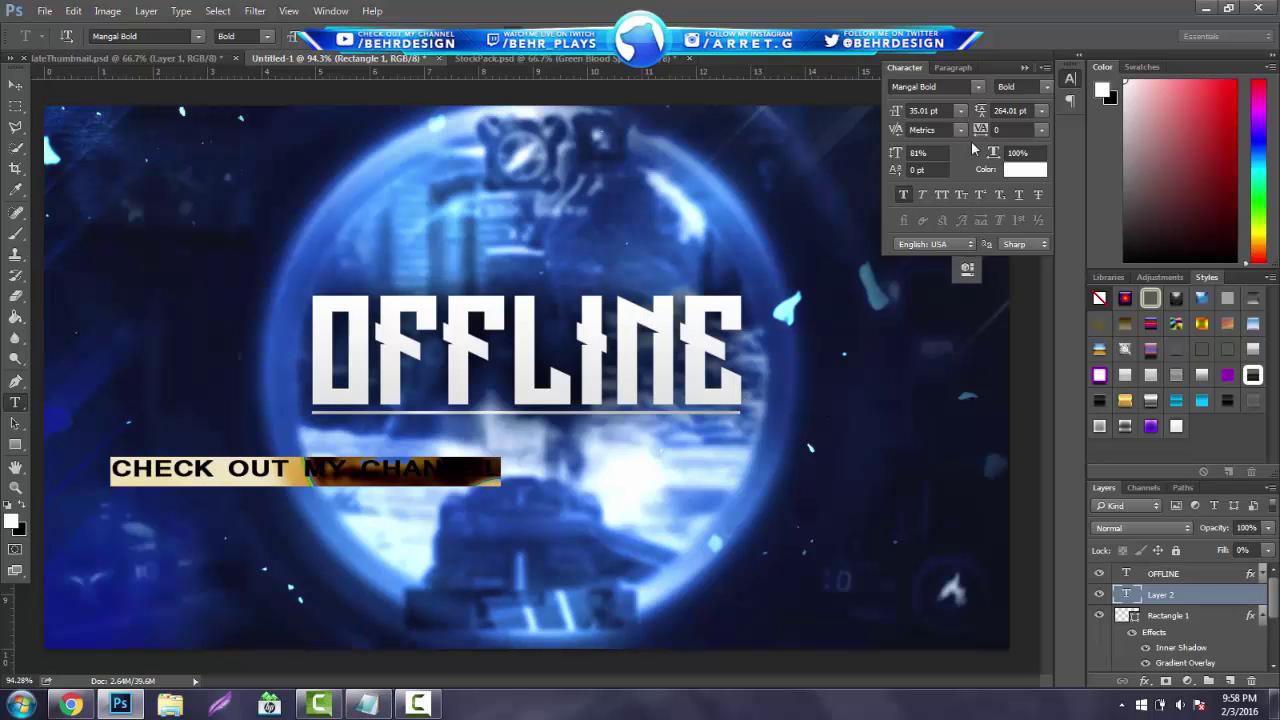
drag(982, 131, 985, 133)
click(428, 702)
click(1203, 627)
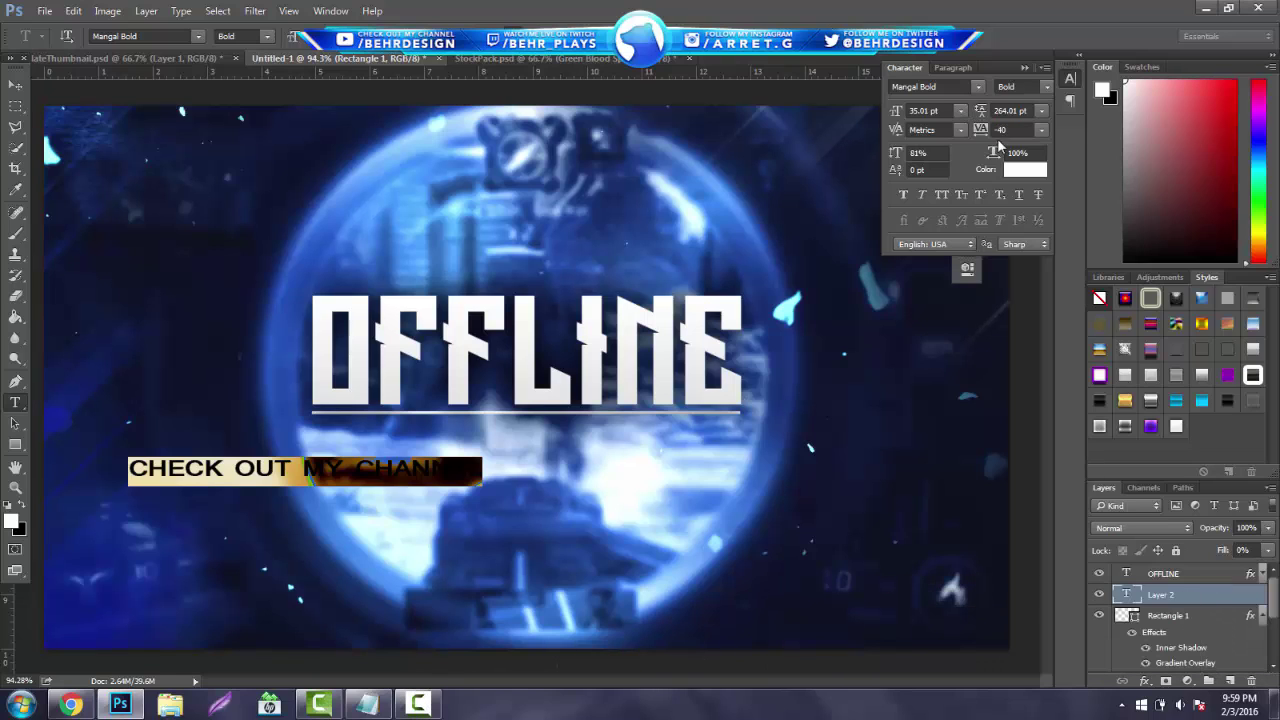
drag(980, 131, 983, 131)
Step: Place CHECK OUT MY CHANNEL directly under the underline and apply the white preset style to it
click(15, 85)
drag(414, 264, 564, 225)
click(1176, 427)
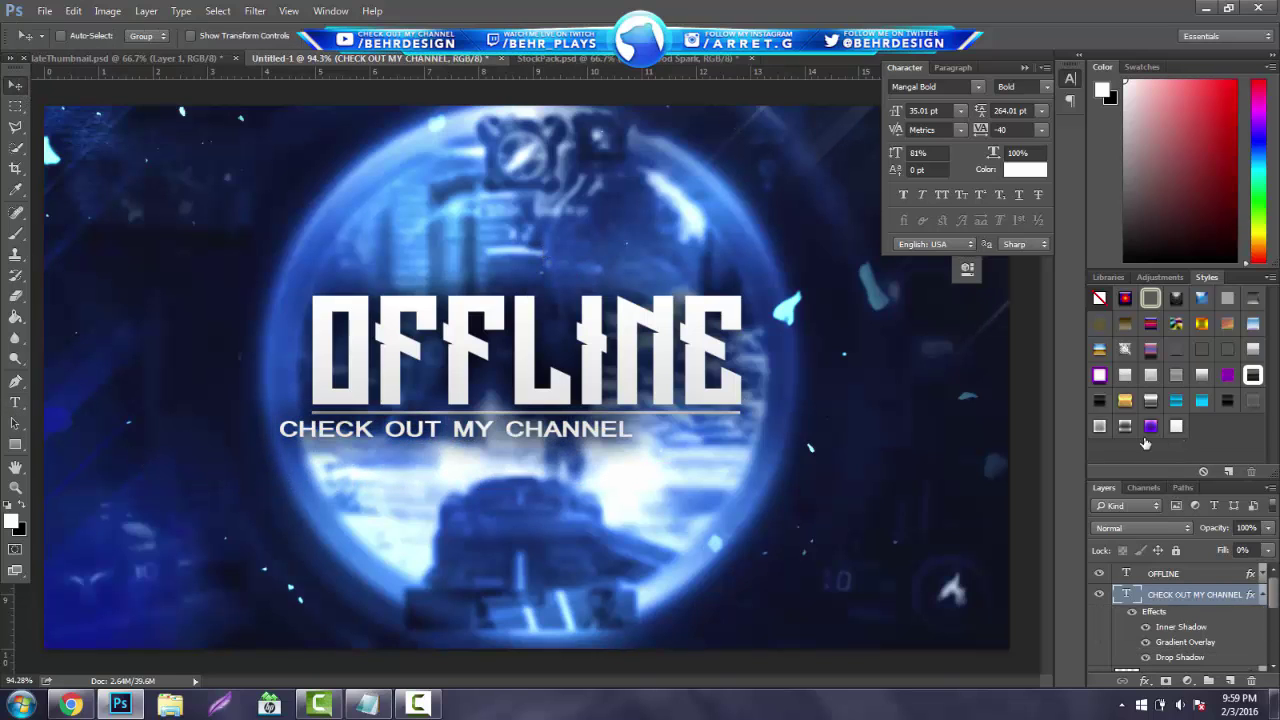
key(ctrl+t)
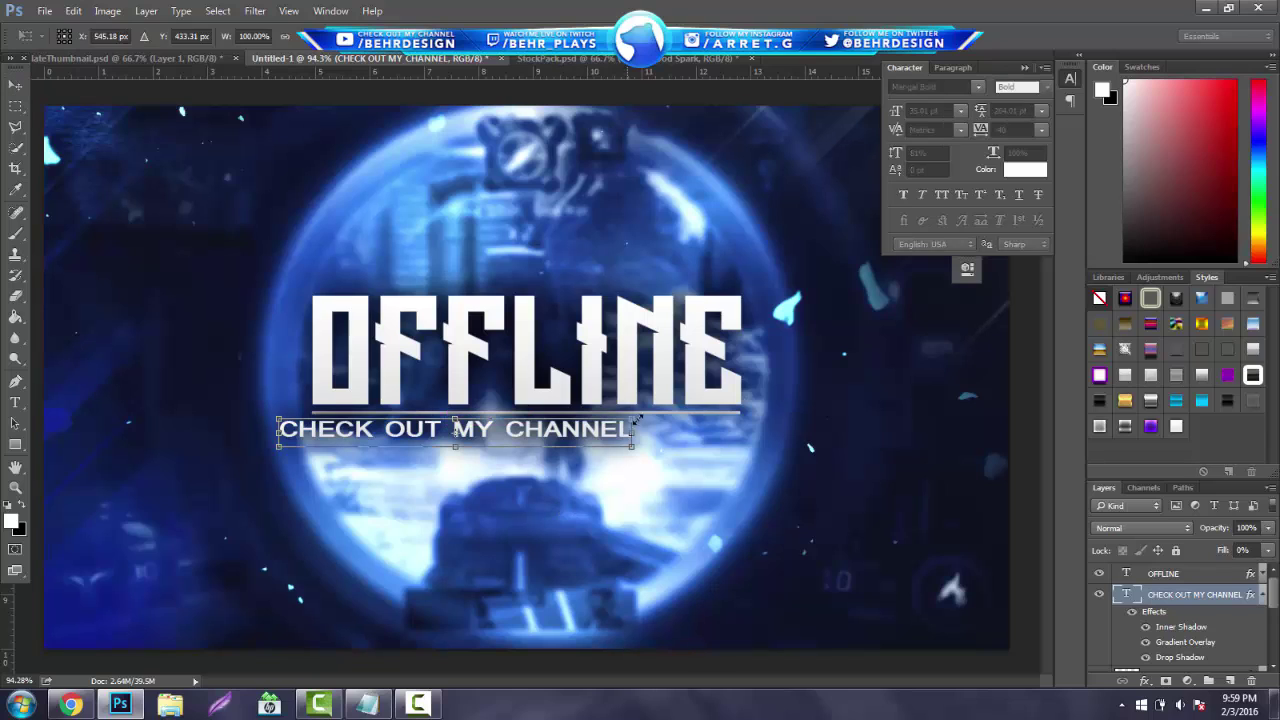
key(Return)
Step: Duplicate the CHECK OUT MY CHANNEL layer, place the copy below the original, and change its text to /YOURYOUTUBEURL
key(ctrl+j)
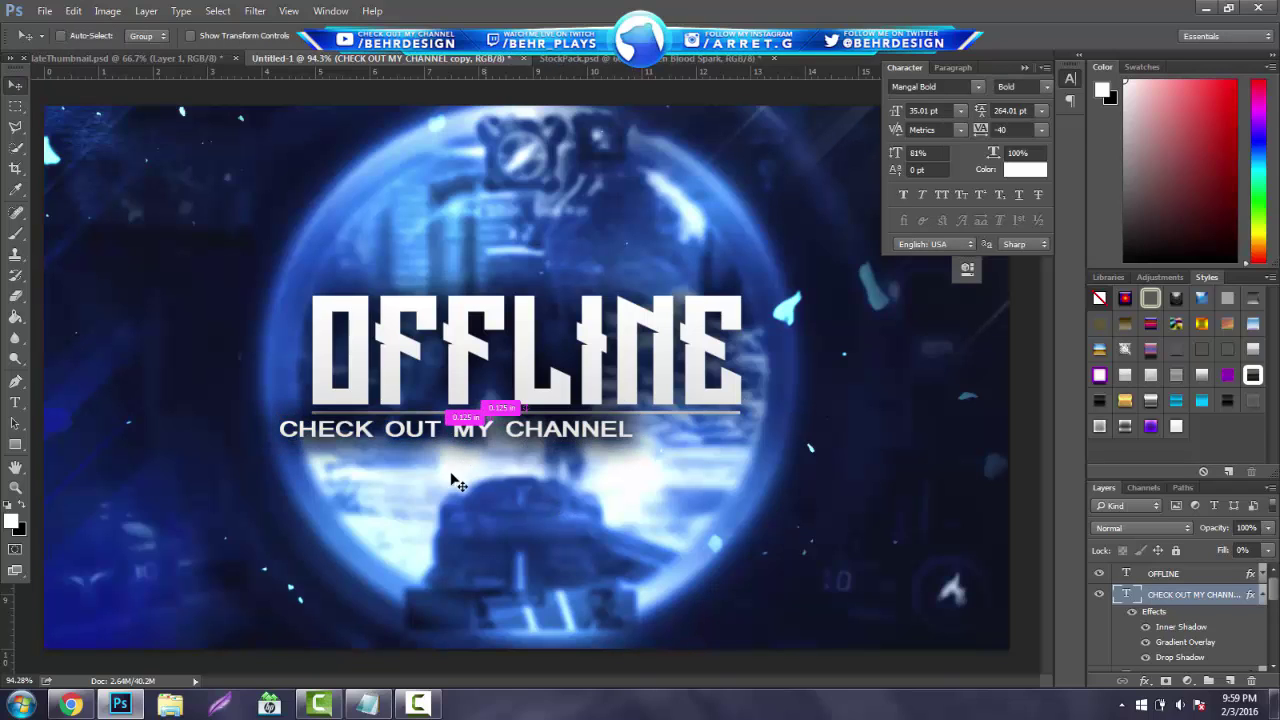
drag(342, 445, 723, 477)
click(15, 402)
key(BackSpace)
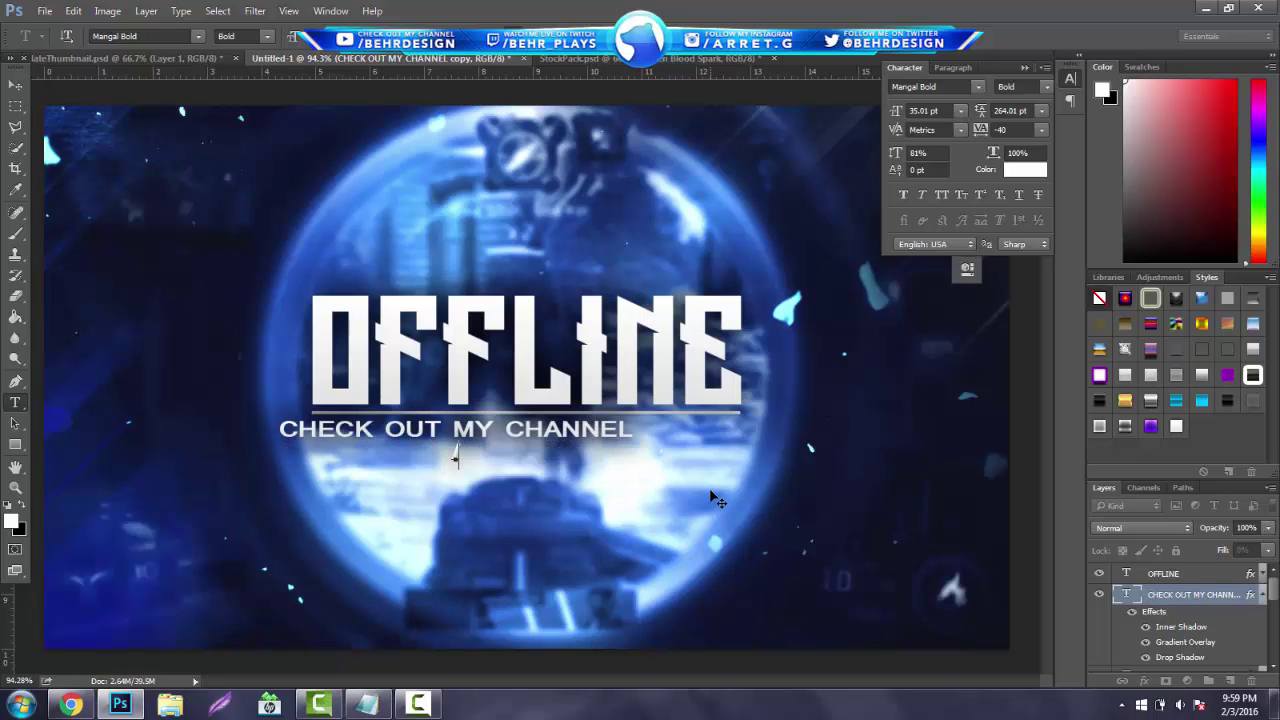
text(/YOU)
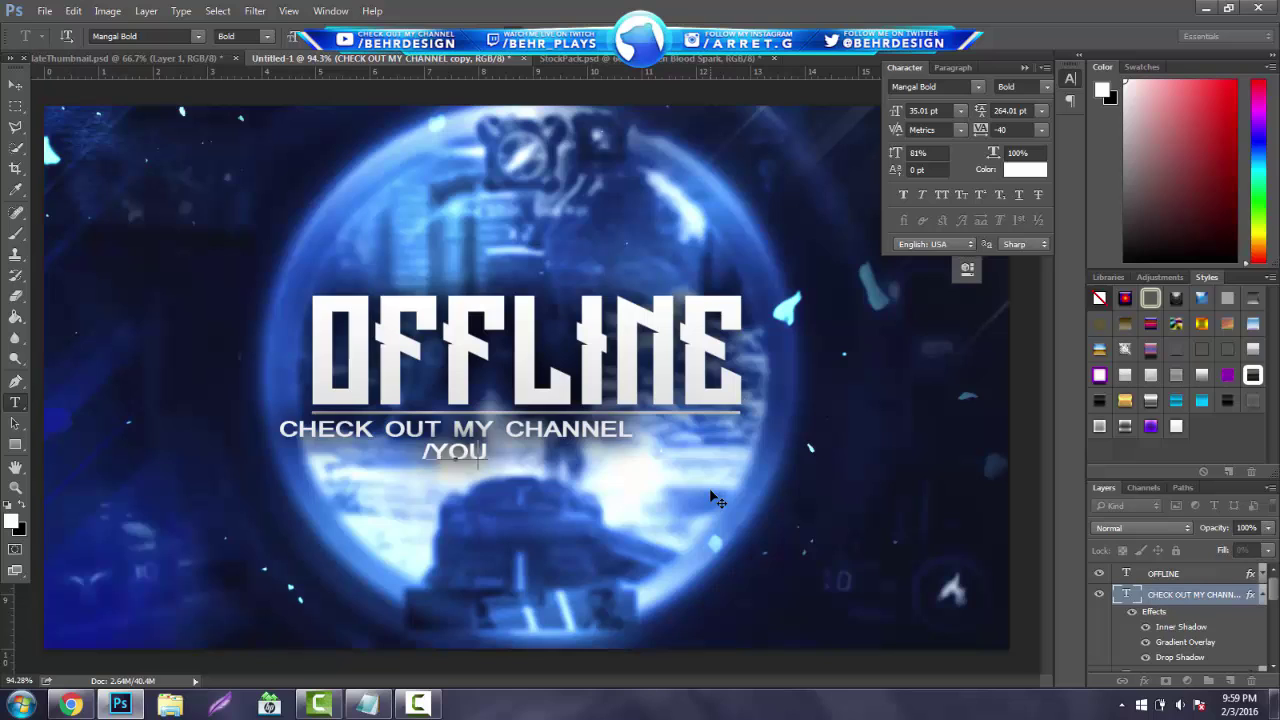
key(BackSpace)
text(UR)
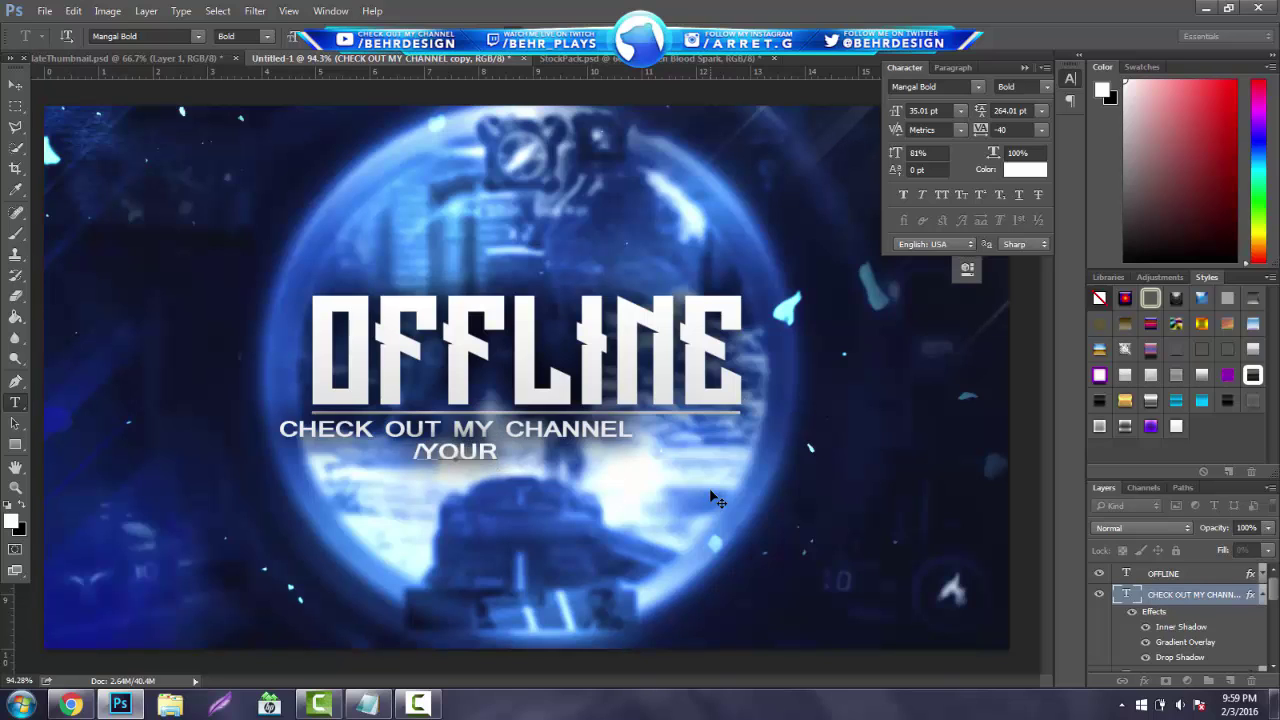
text(YOUTUBE)
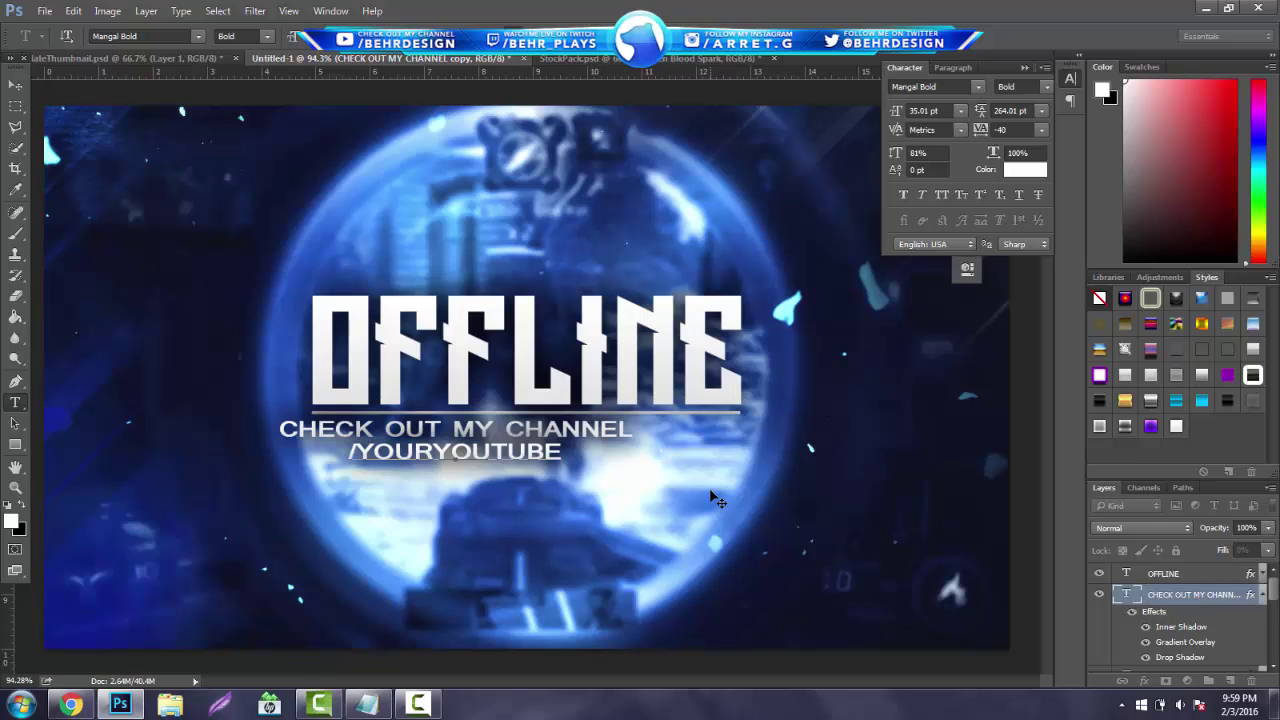
text(URL)
Step: Enlarge /YOURYOUTUBEURL to the width of CHECK OUT MY CHANNEL and align it directly beneath that line
click(15, 86)
drag(338, 320, 292, 307)
key(ctrl+t)
drag(548, 463, 628, 496)
key(Return)
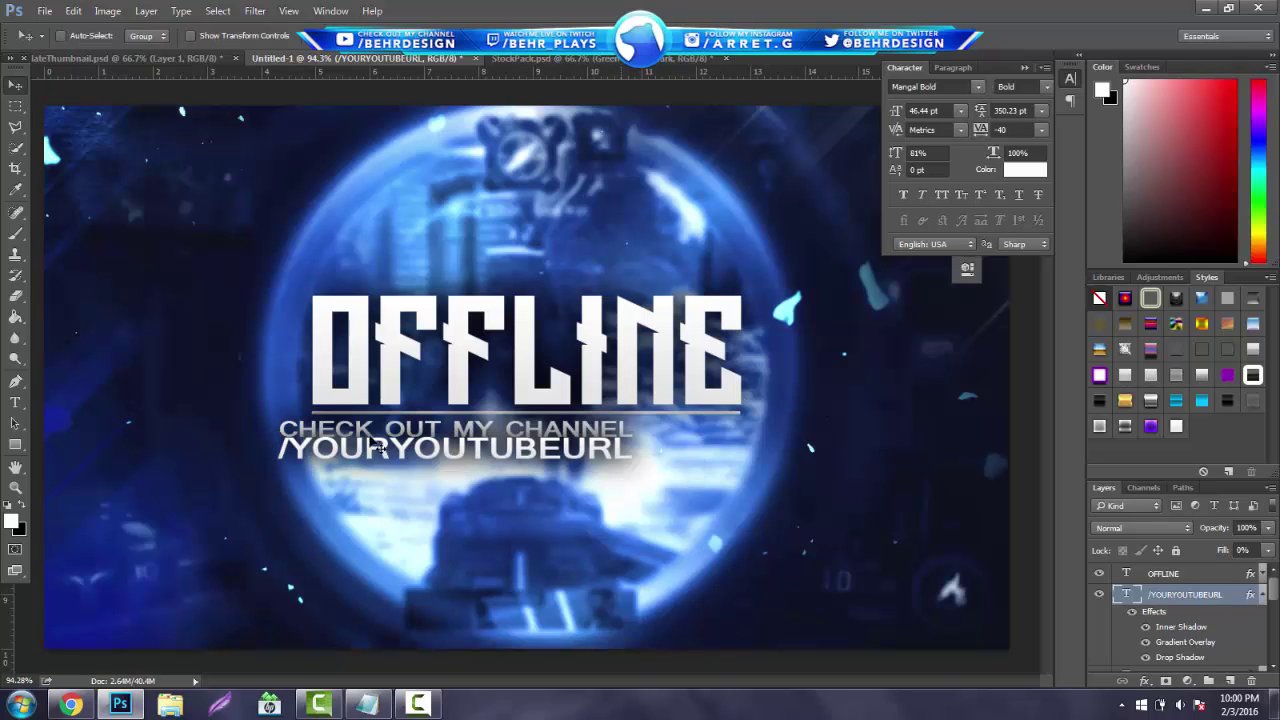
drag(287, 335, 288, 343)
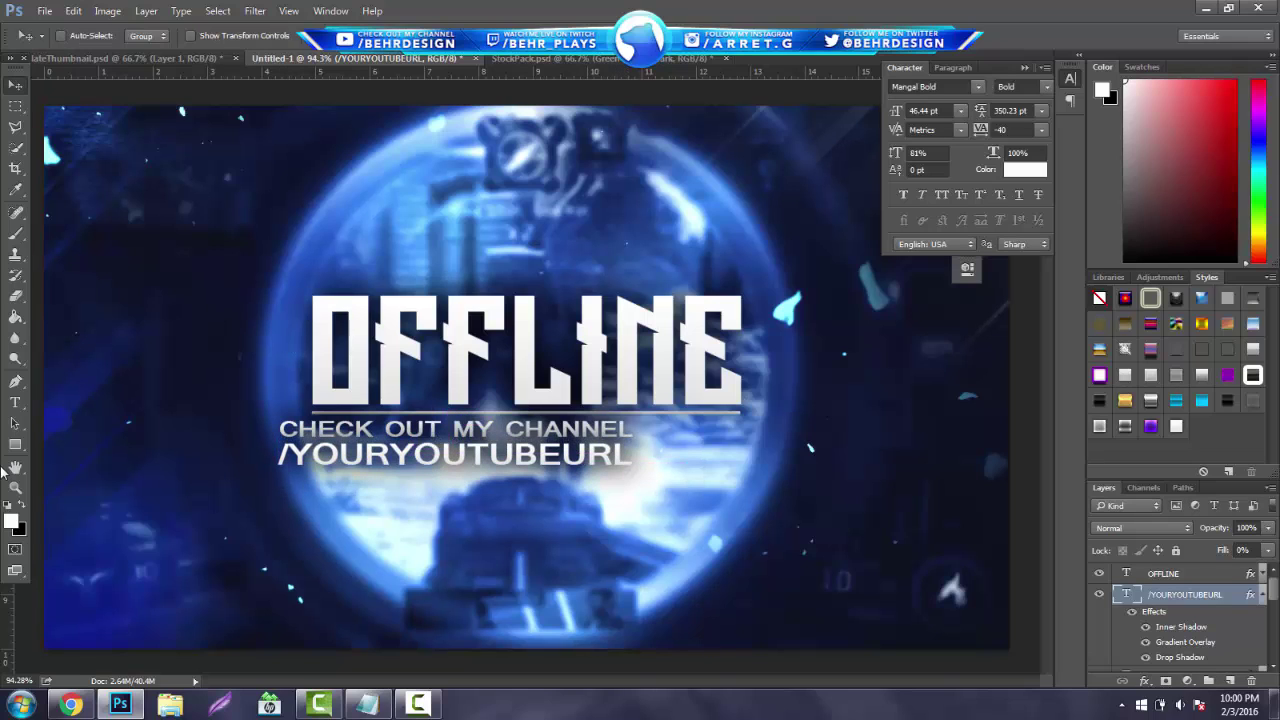
key(z)
drag(567, 423, 725, 445)
click(18, 86)
click(15, 487)
drag(427, 424, 210, 440)
drag(541, 408, 600, 414)
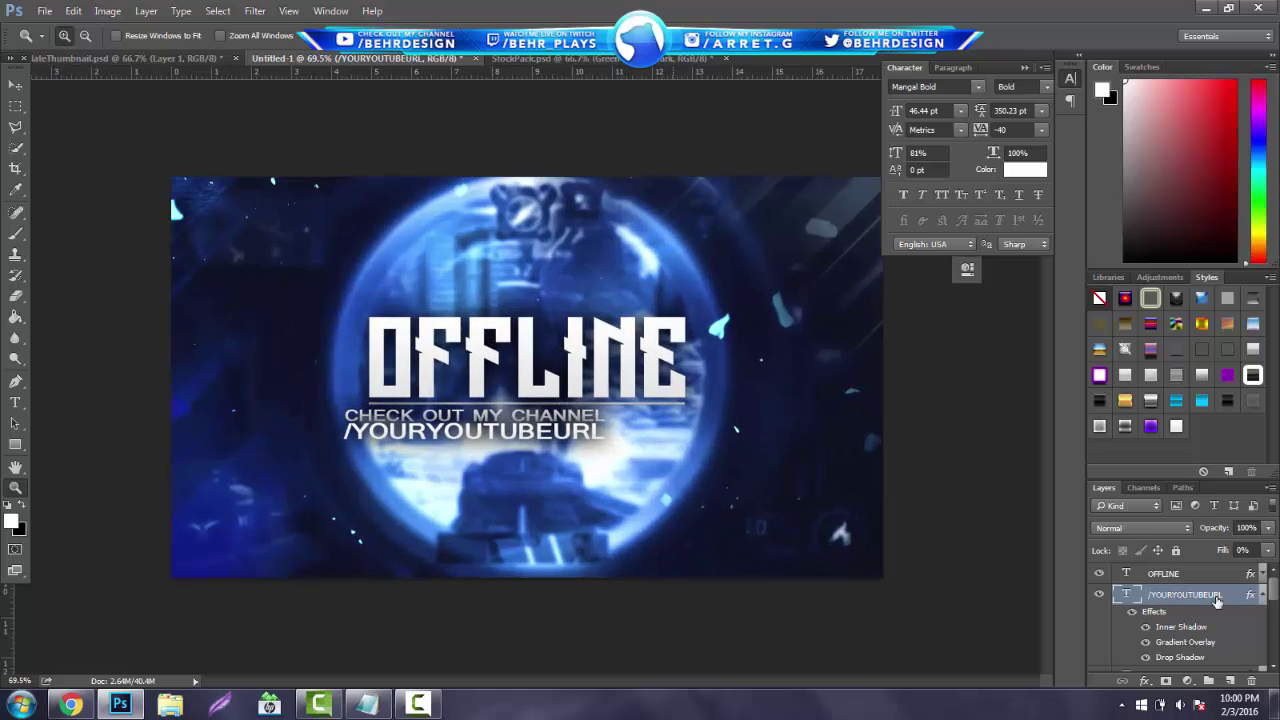
Step: Clear the layer styles from the underline, CHECK OUT MY CHANNEL, OFFLINE and /YOURYOUTUBEURL layers
click(1262, 596)
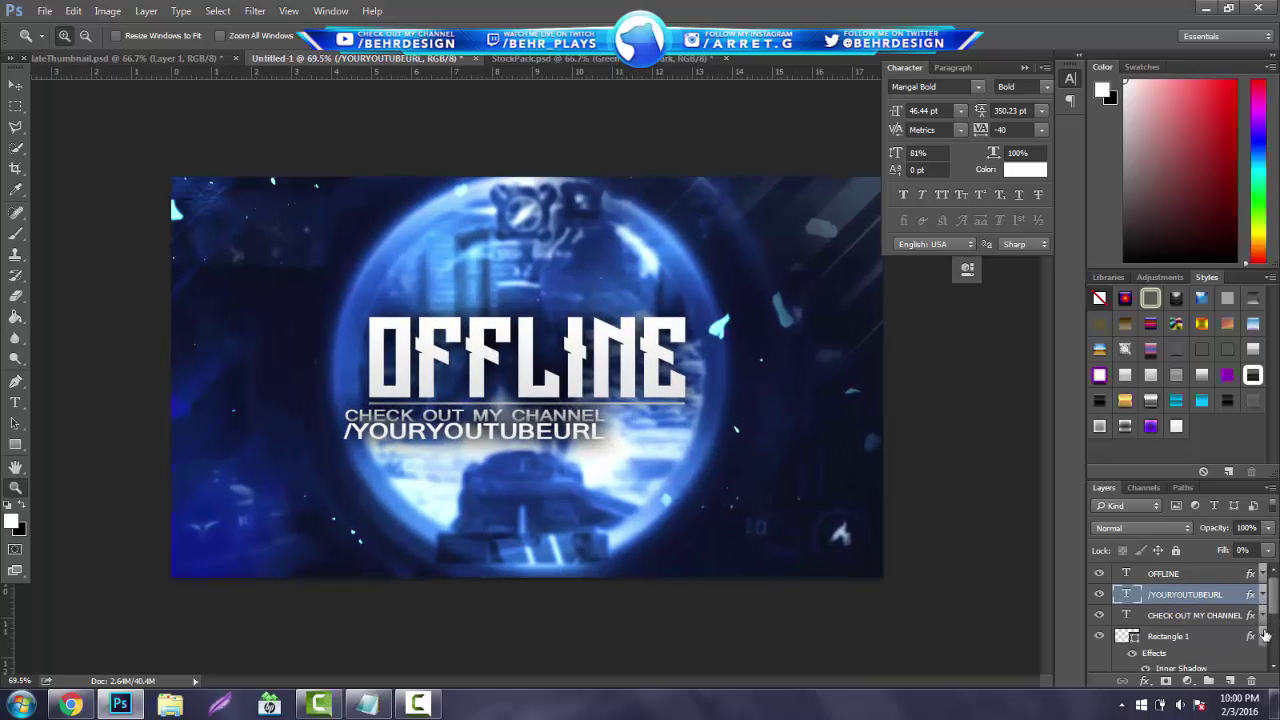
click(1183, 637)
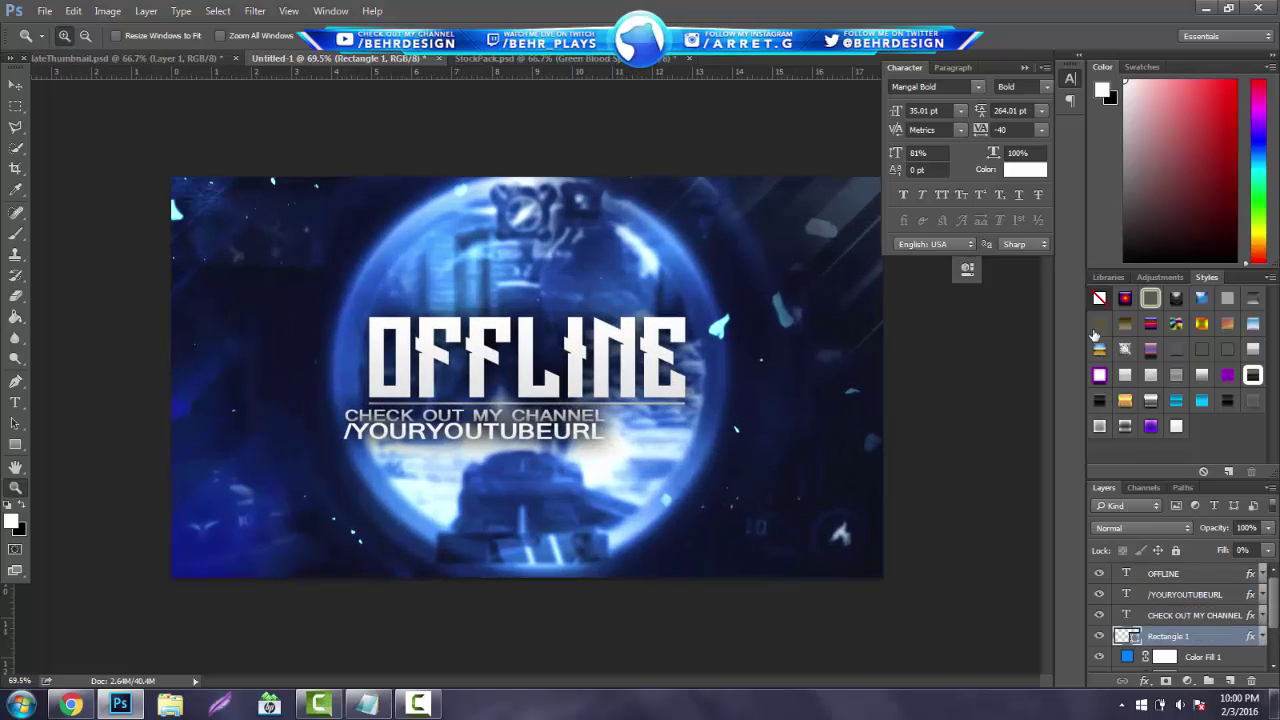
click(1172, 615)
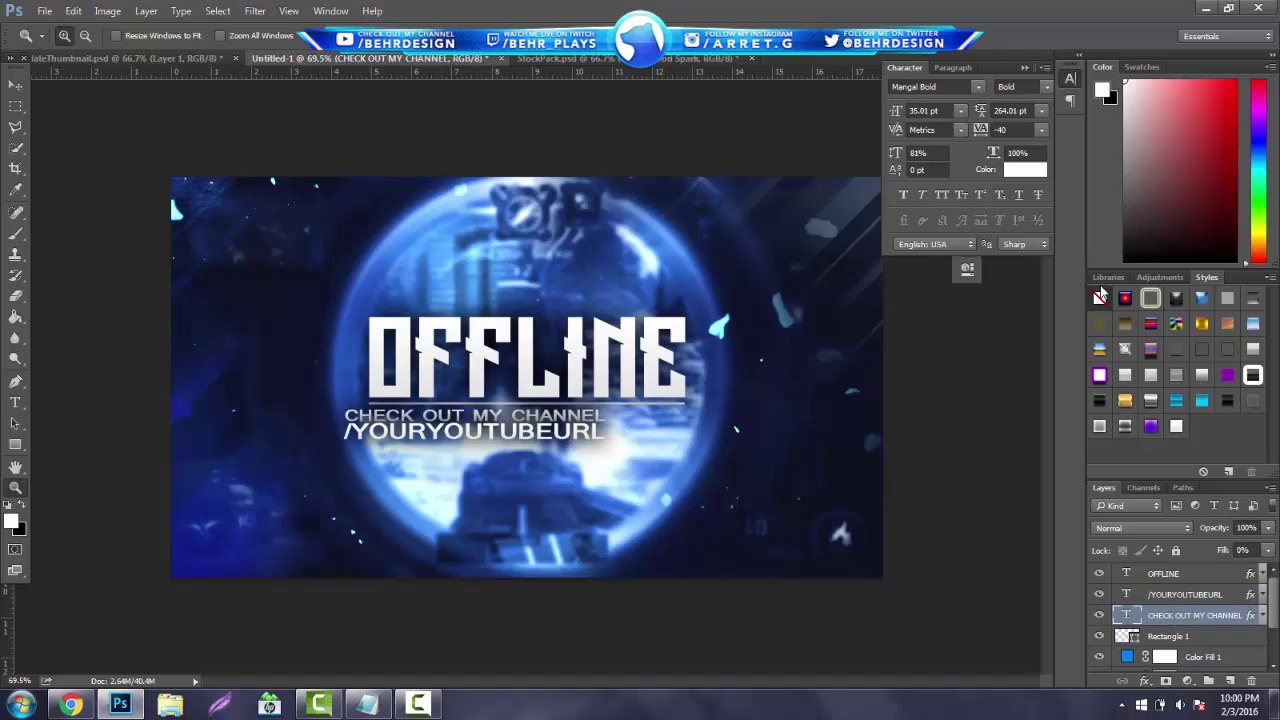
click(1099, 298)
click(1160, 573)
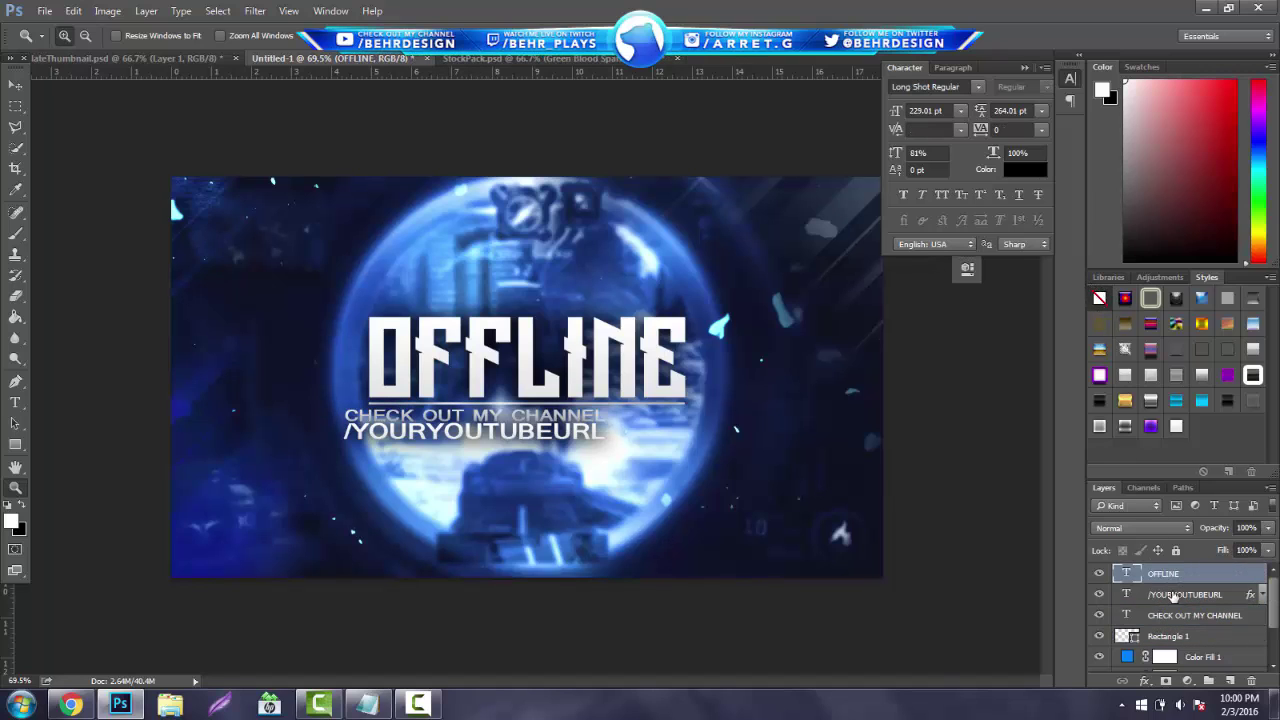
click(1099, 298)
key(alt+bracketleft)
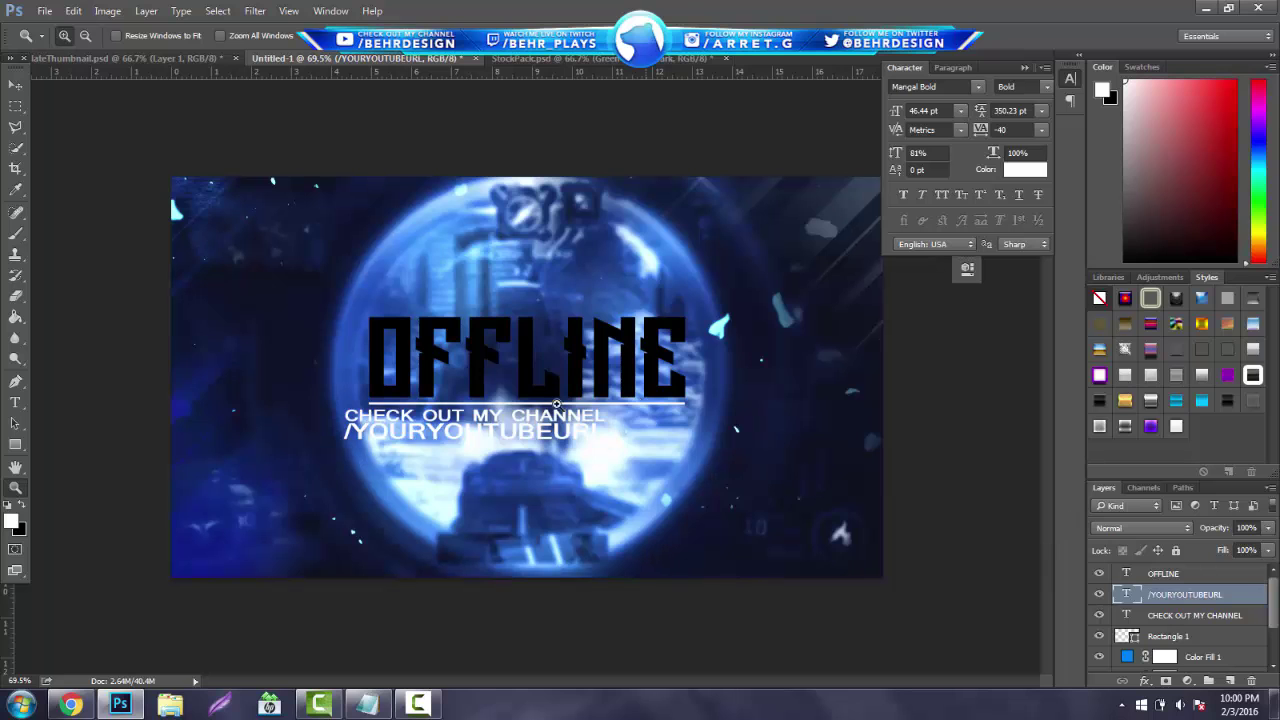
Step: Scale both channel text lines down together to about a third of the underline's width, aligned with its left end
scroll(512, 425, up, 3)
scroll(510, 420, down, 2)
scroll(510, 420, up, 2)
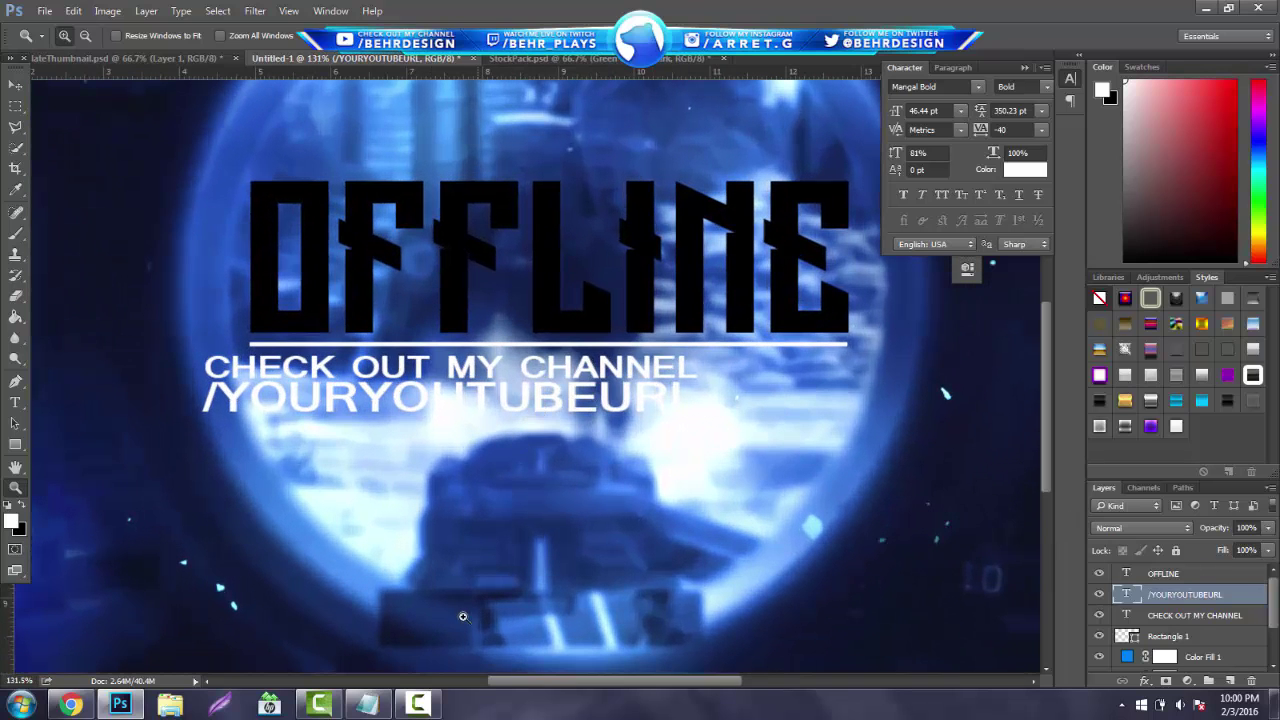
click(1100, 615)
click(1181, 617)
ctrl+click(1175, 600)
key(ctrl+t)
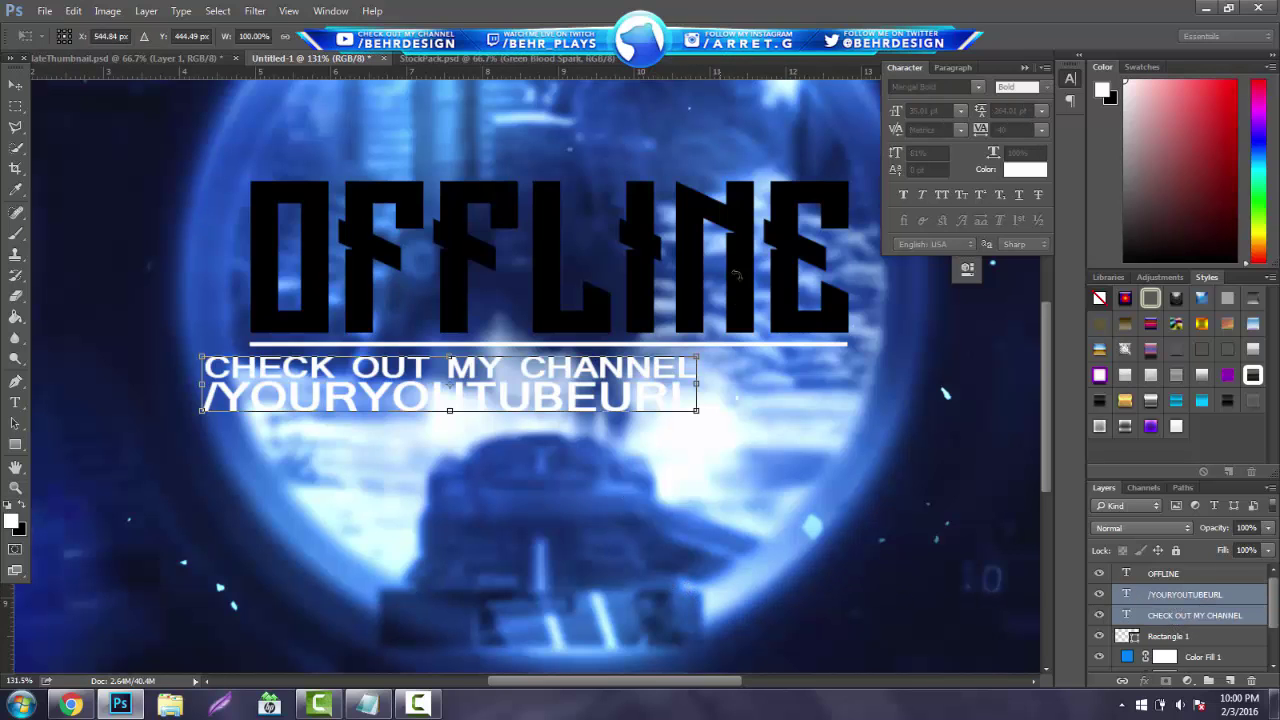
drag(696, 354, 398, 371)
key(Return)
Step: Group the CHECK OUT MY CHANNEL and /YOURYOUTUBEURL text layers and name the group YT
key(z)
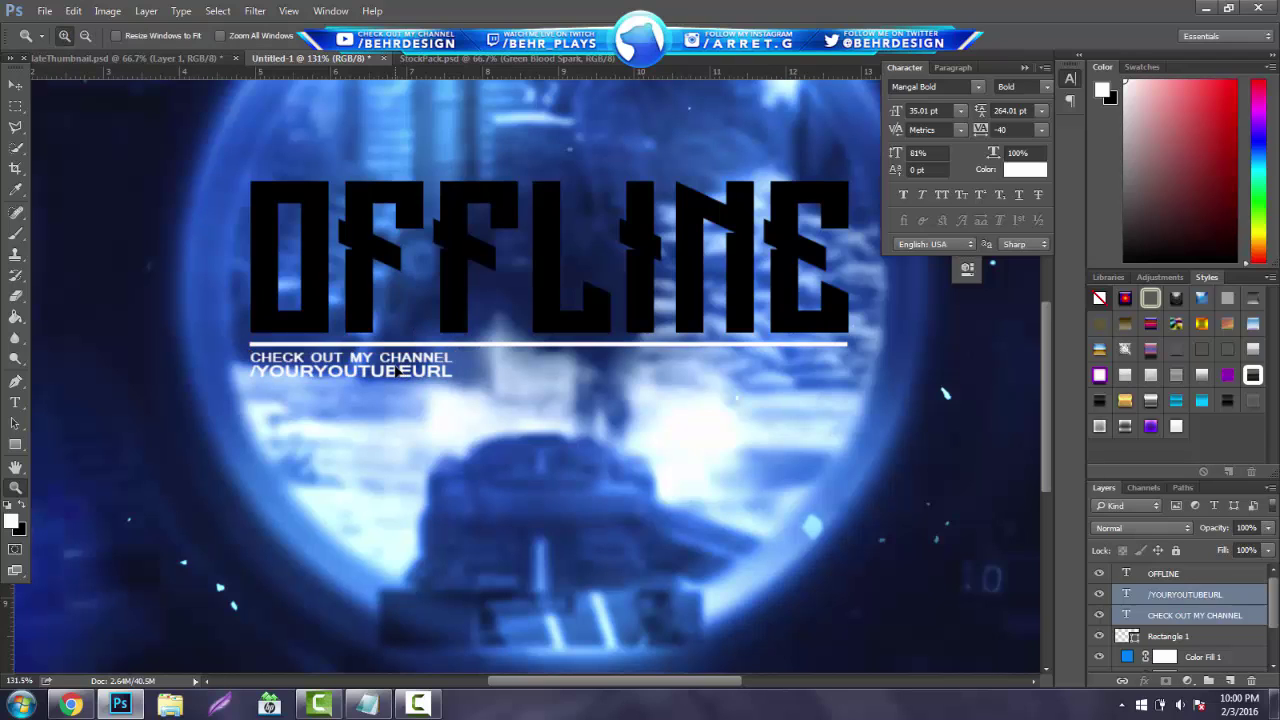
key(v)
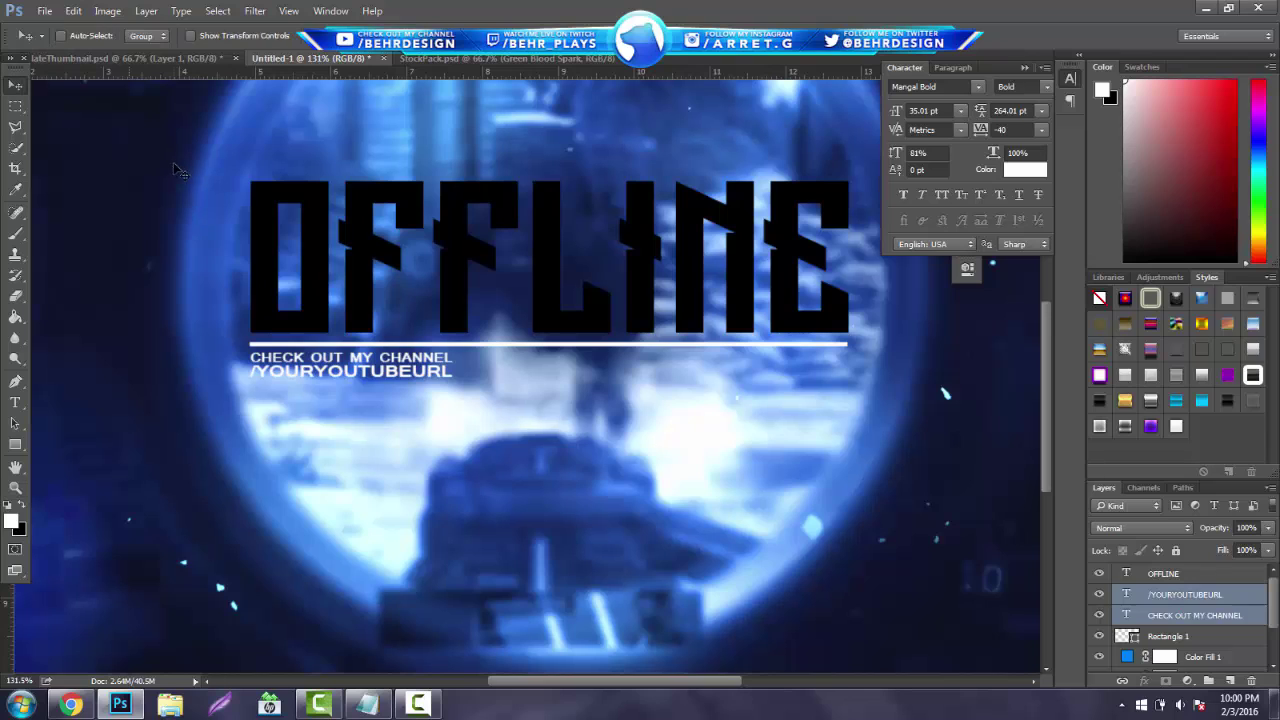
key(ctrl+g)
double_click(1162, 595)
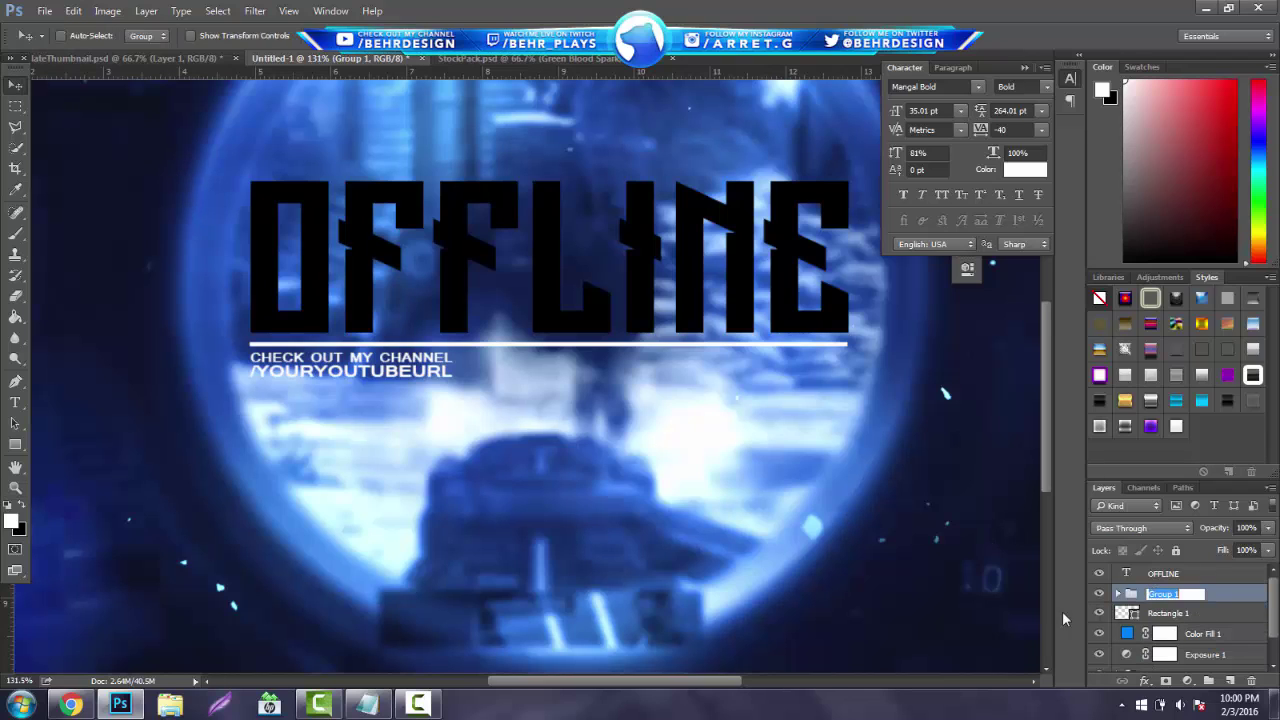
text(YT)
key(Return)
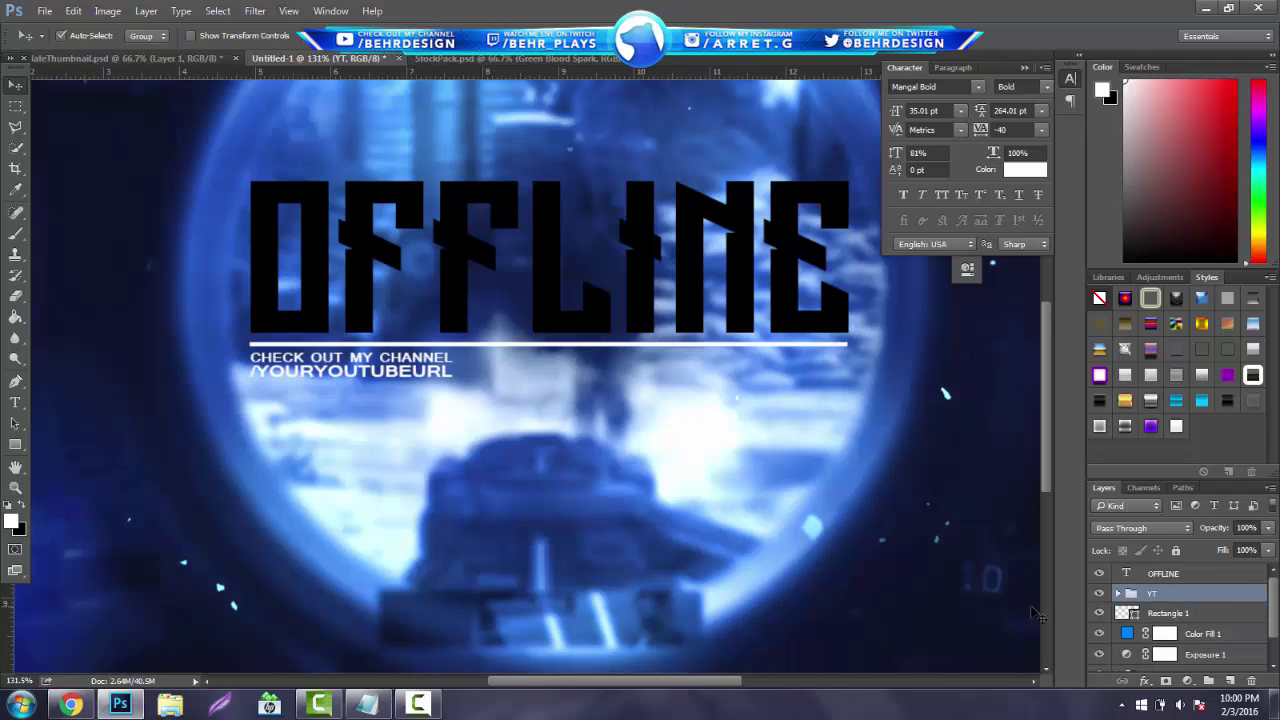
Step: Duplicate the YT group, place the copy beside the original under the underline, and change its upper line to CHECK OUT MY TWITTER
key(ctrl+j)
drag(424, 365, 645, 373)
click(16, 403)
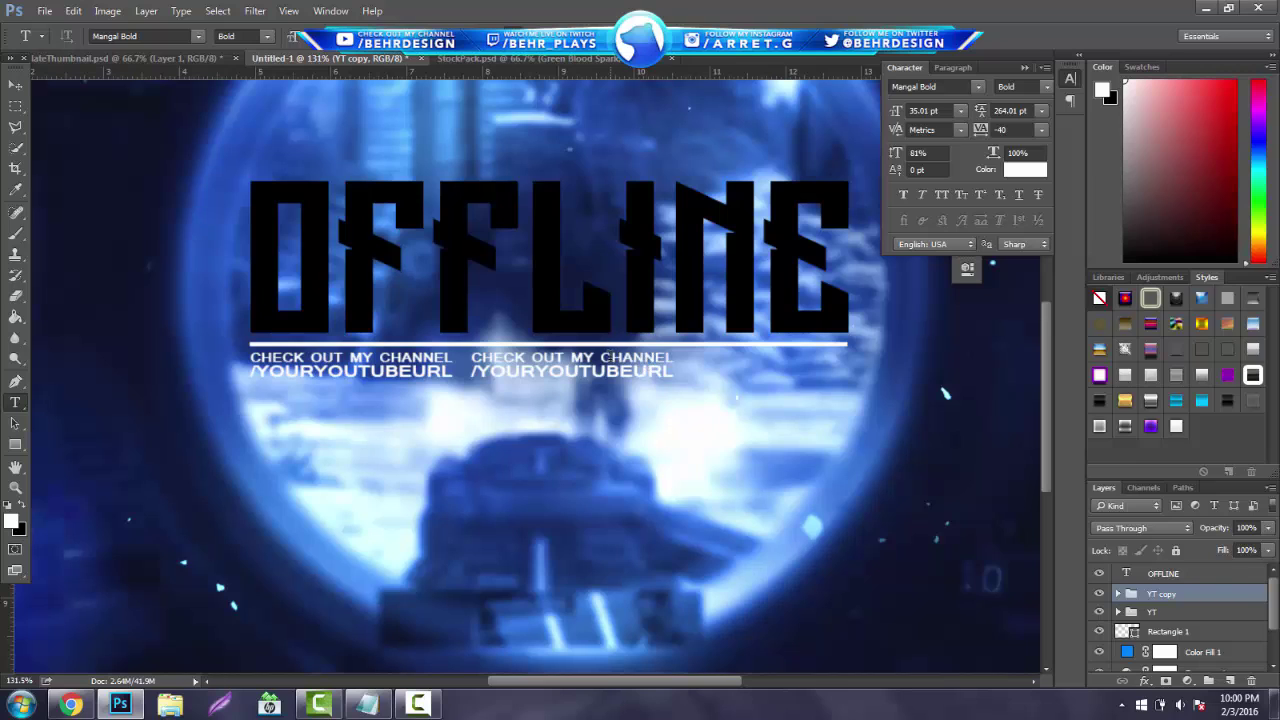
double_click(610, 357)
text(TWITTER)
Step: Change the lower line of the copied group to /YOURTWITTERURL
click(15, 405)
drag(537, 371, 626, 376)
click(602, 374)
text(TWITTER)
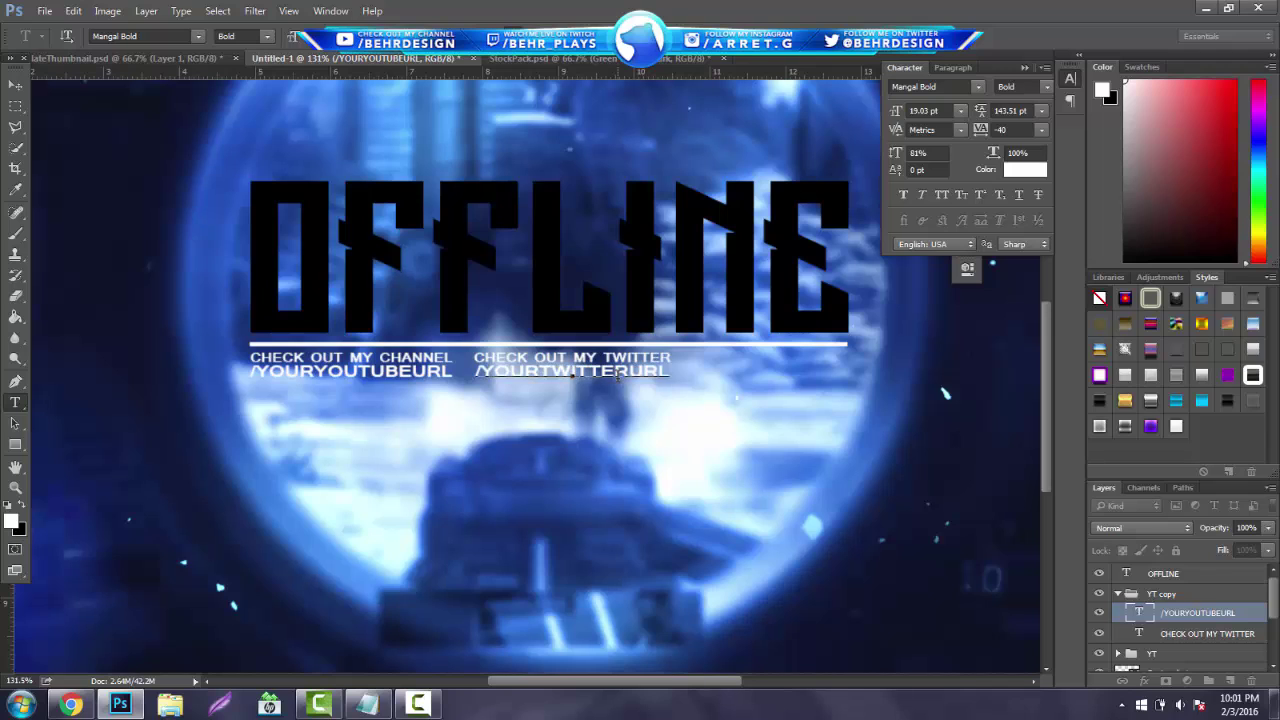
click(15, 85)
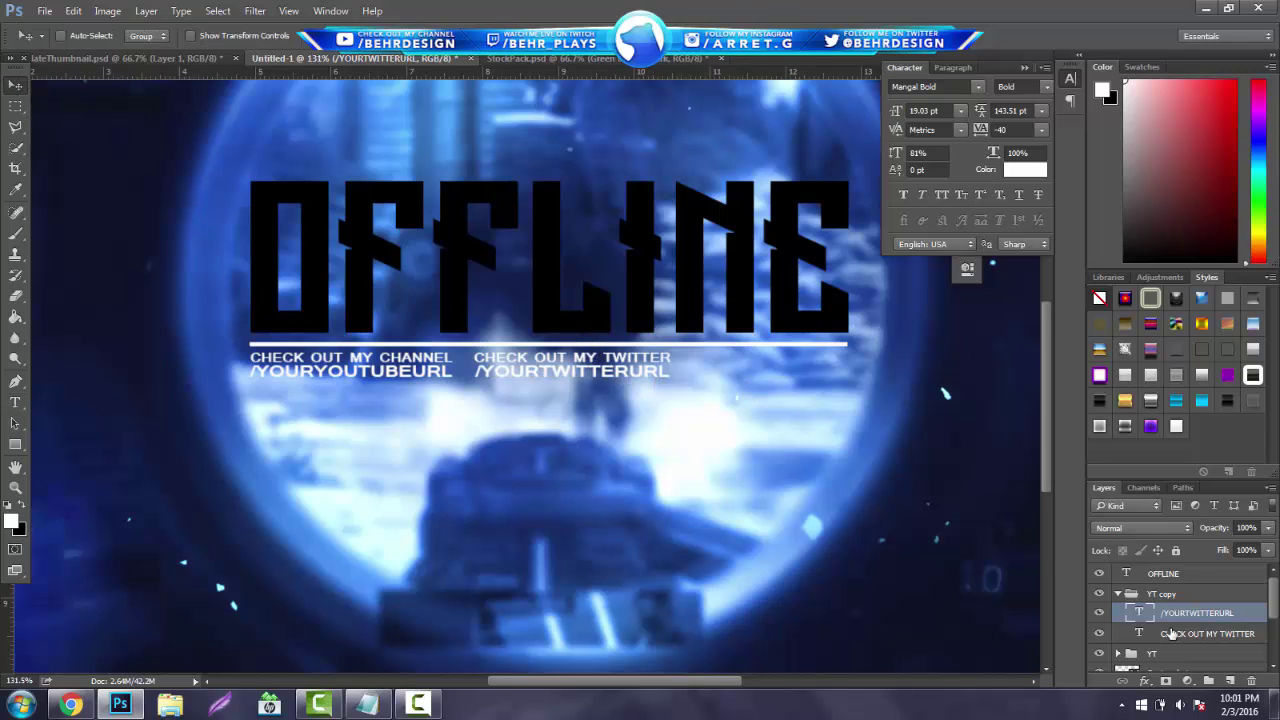
Step: Collapse the YT copy group and rename it Twitter
click(1119, 594)
double_click(1170, 595)
text(Twitter)
key(Return)
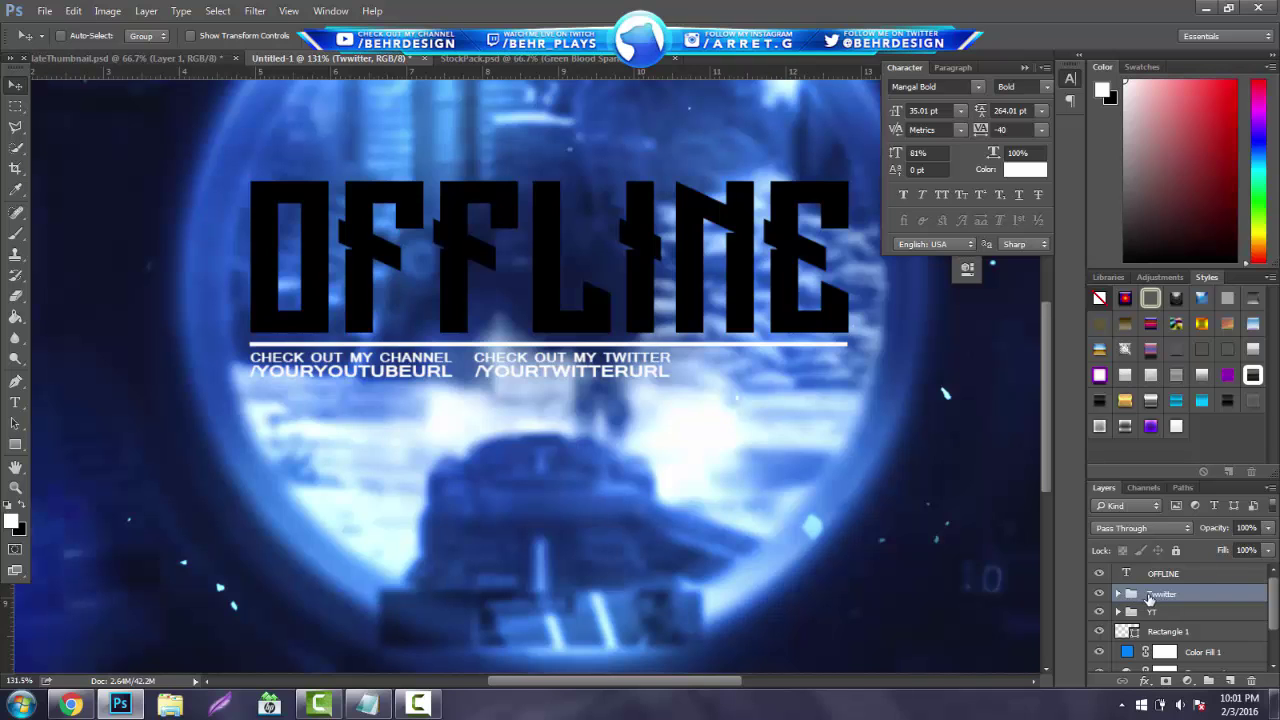
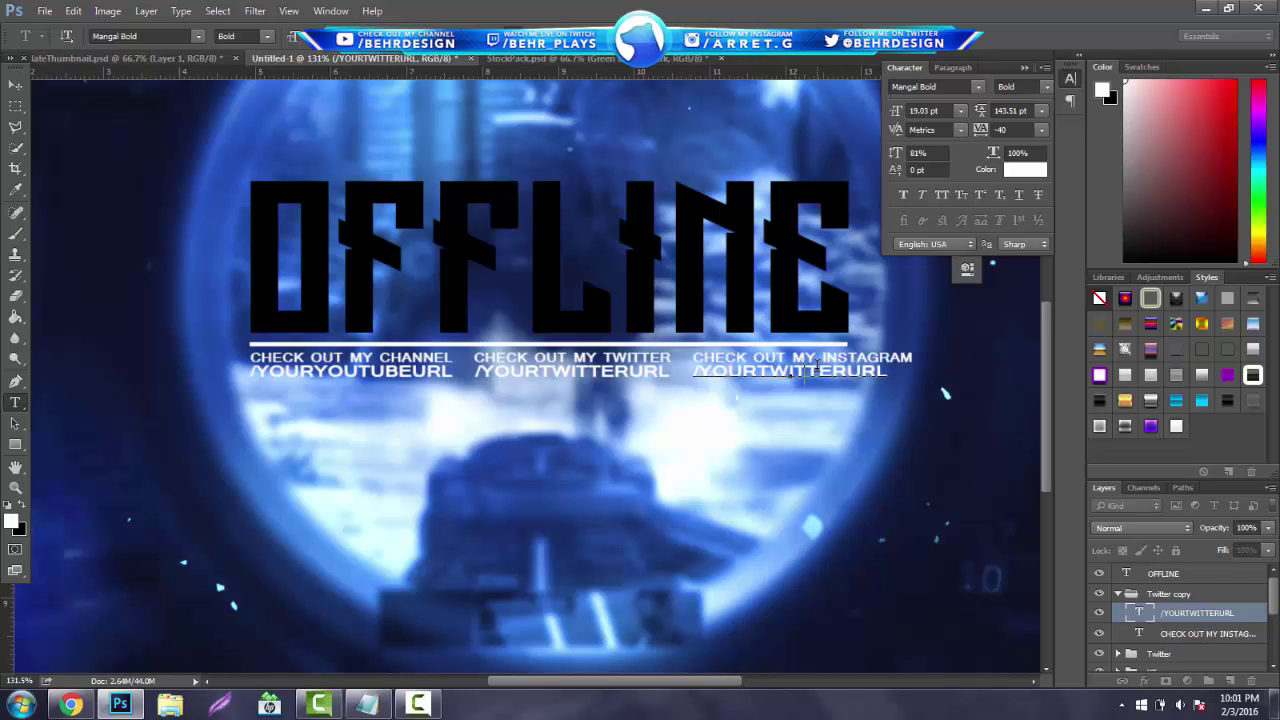
Step: Change the URL beneath CHECK OUT MY INSTAGRAM to /YOURINSTAGRAMURL, align their left edges, and shift both lines slightly toward the Twitter text
text(INSTAGRAM)
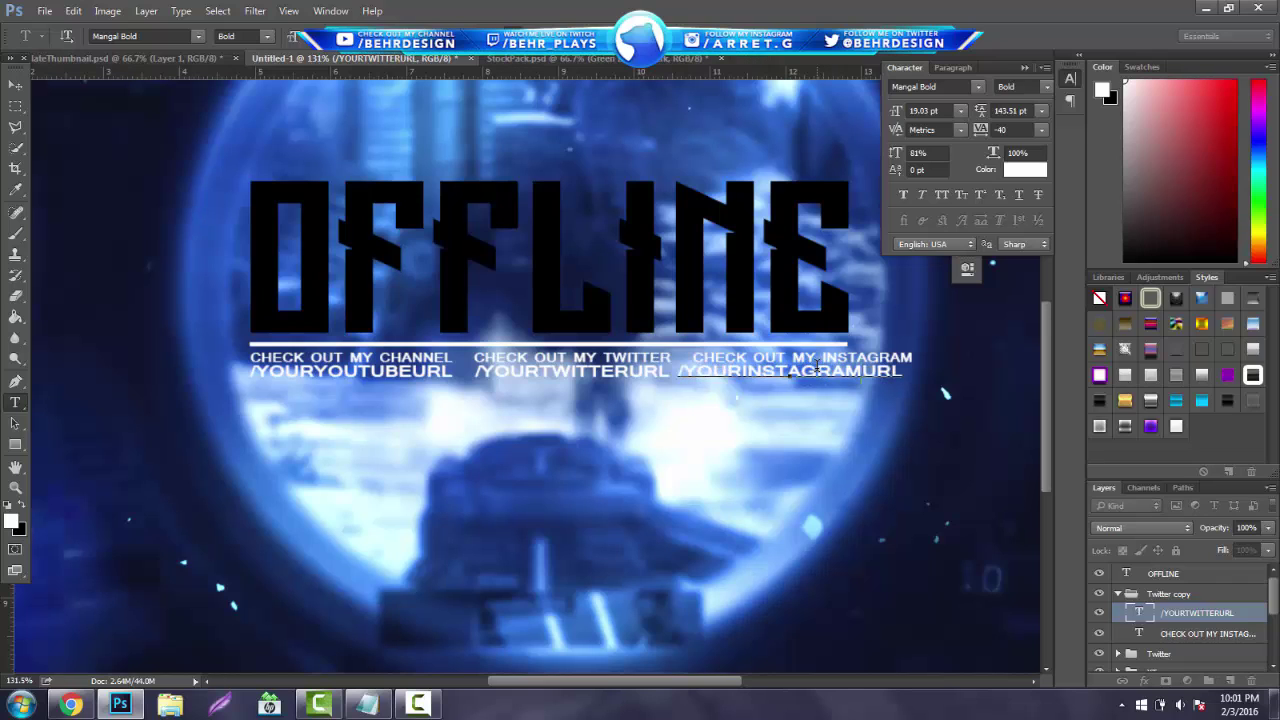
click(14, 84)
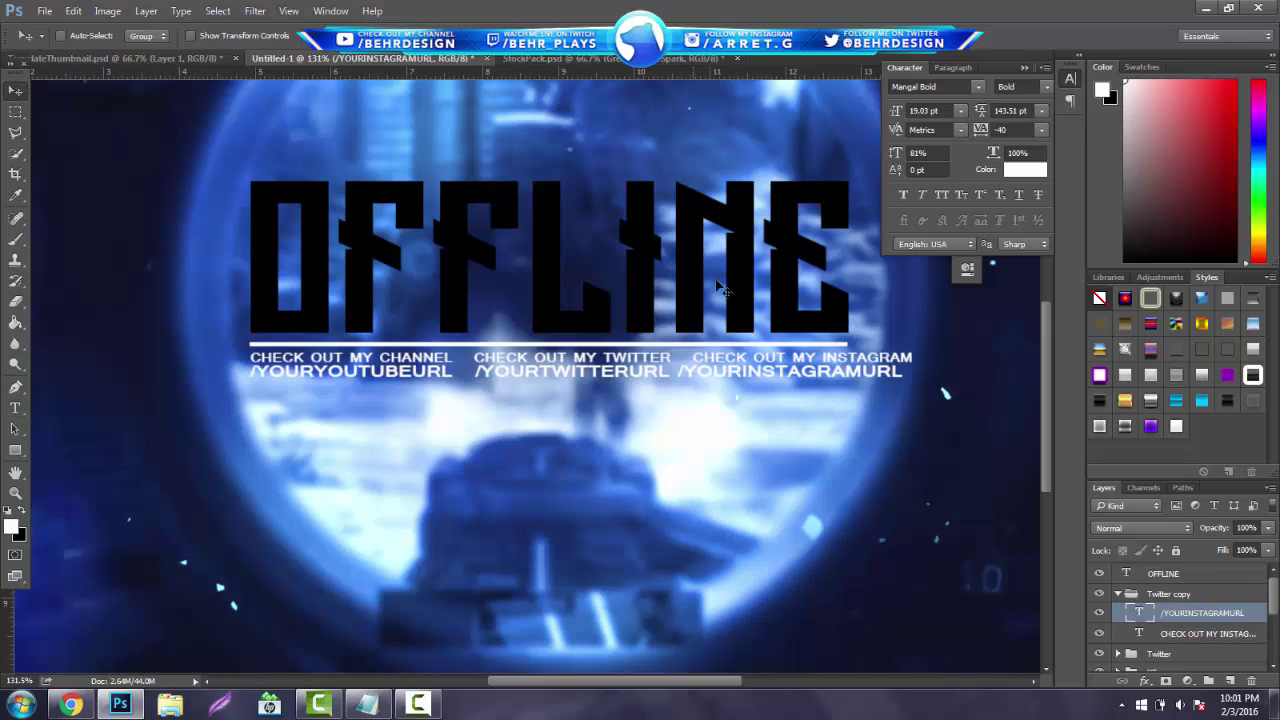
drag(730, 281, 748, 288)
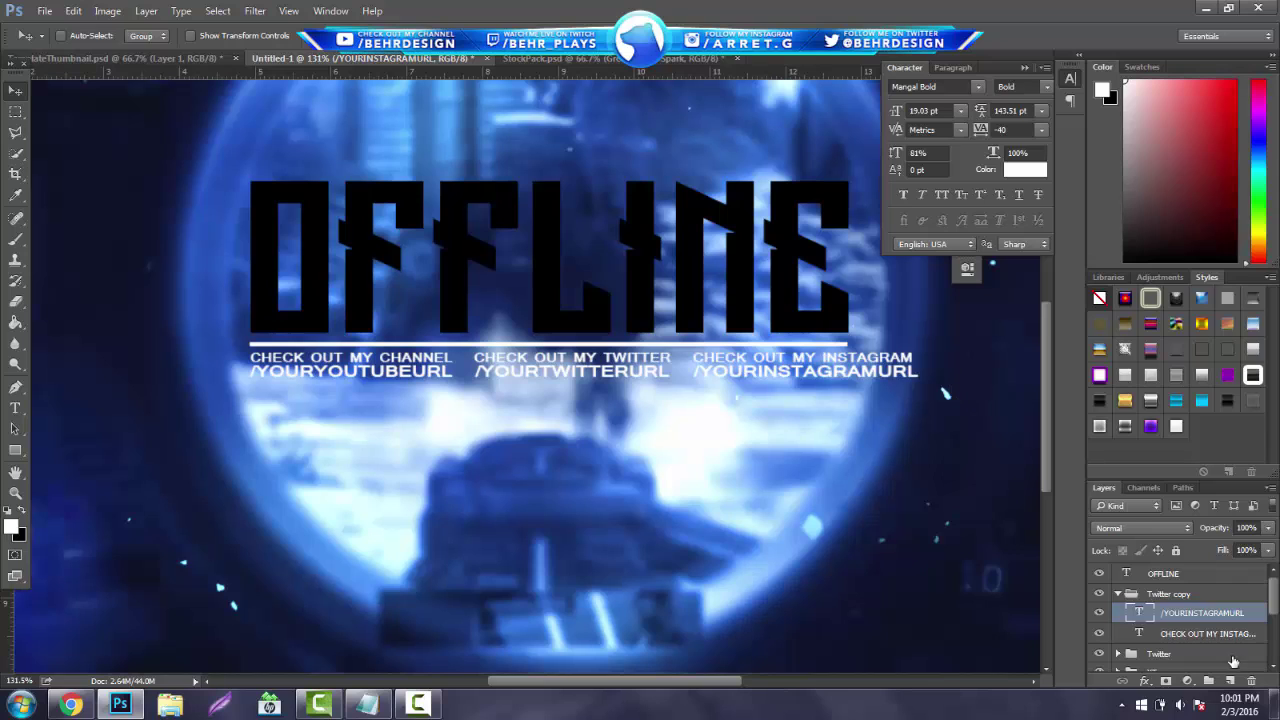
shift+click(1212, 635)
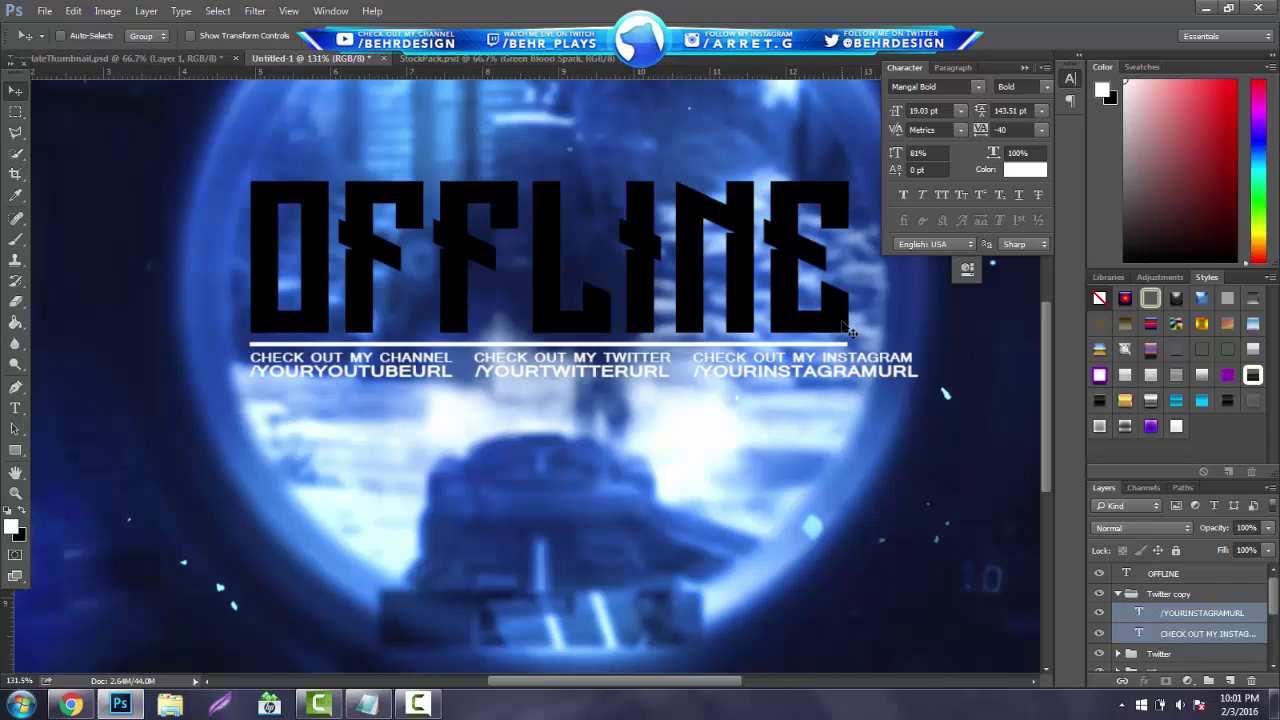
drag(840, 327, 839, 327)
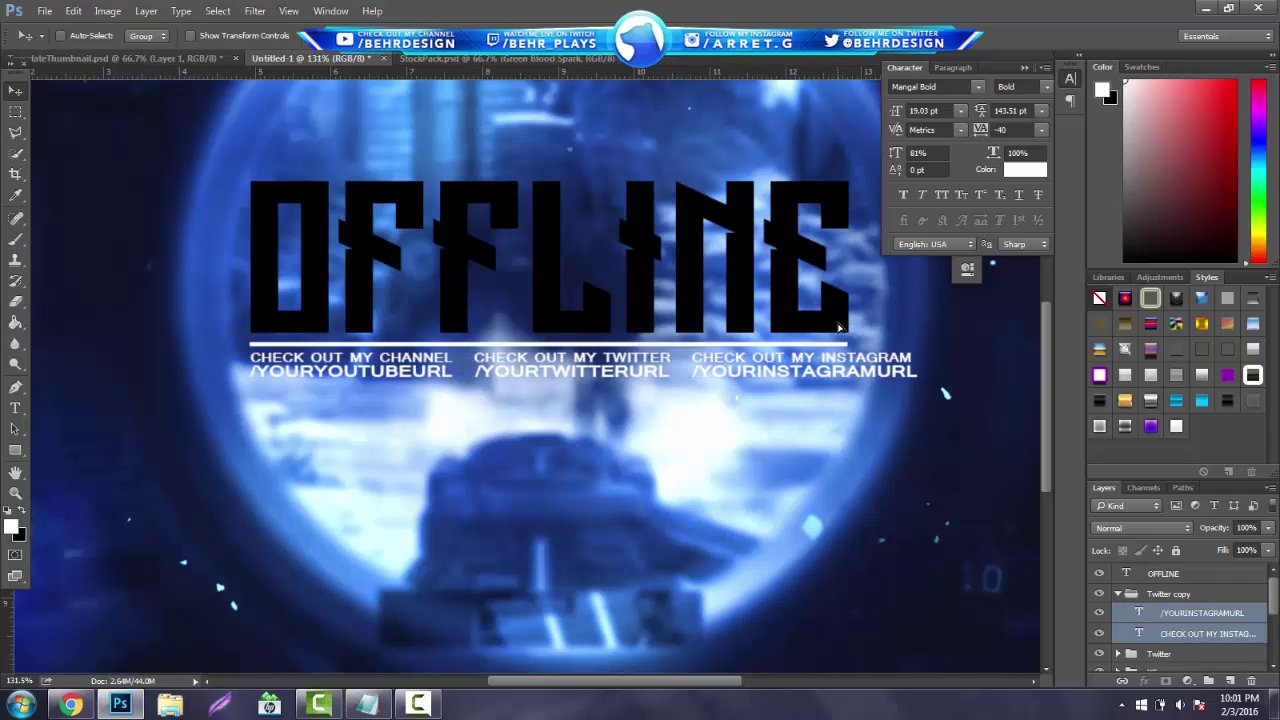
Step: Rename the Twitter copy group as Instagram
double_click(1168, 596)
text(Ins)
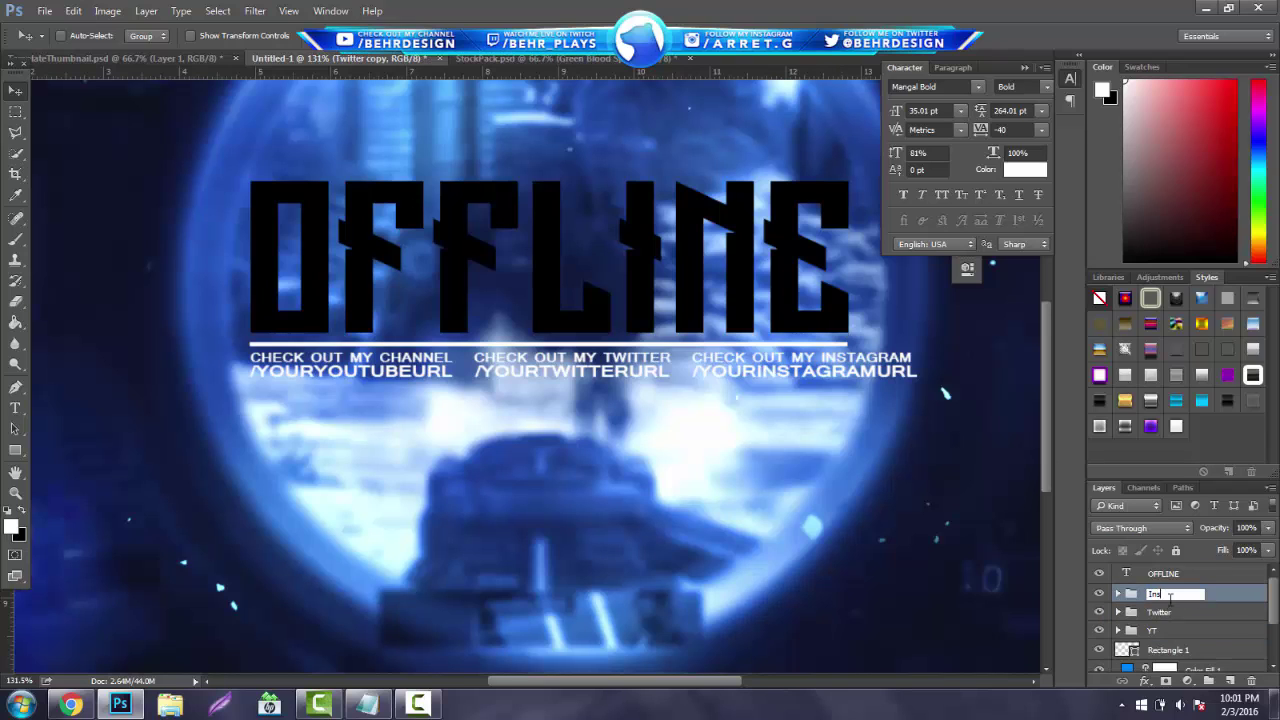
text(tagram)
key(Return)
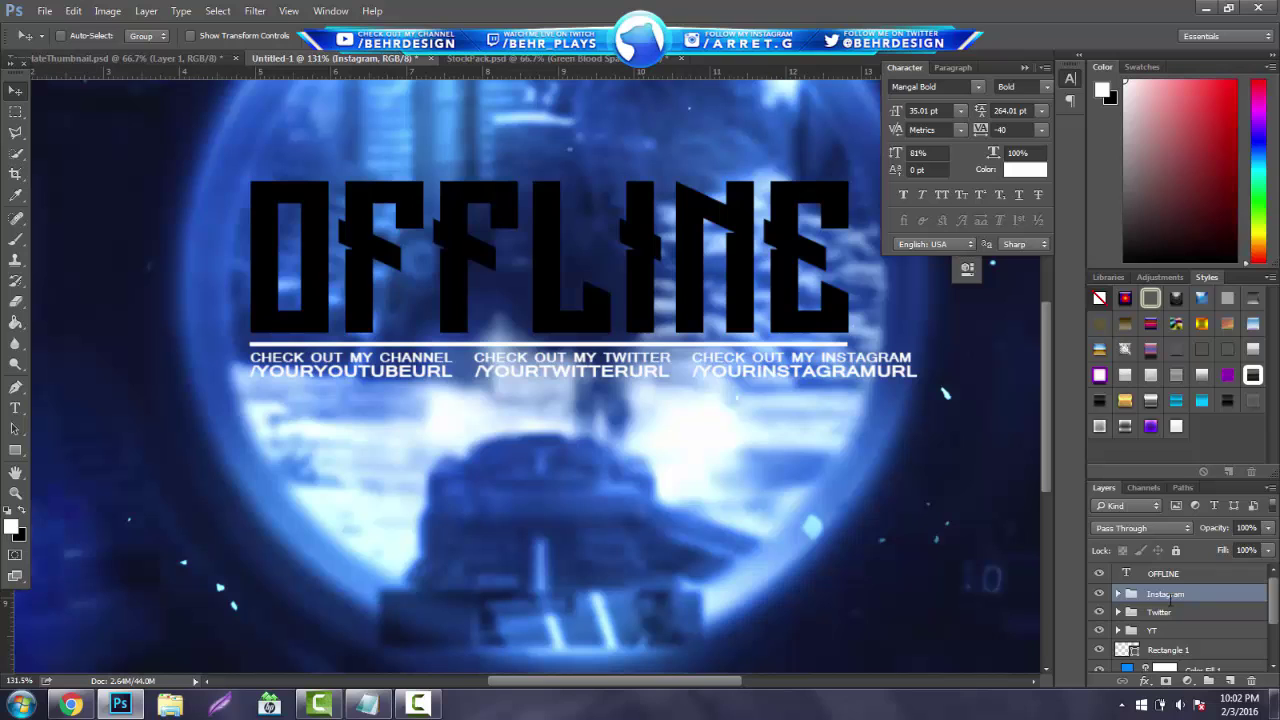
Step: Scale the Instagram, Twitter and YT groups down together to match the underline's width
shift+click(1122, 630)
key(ctrl+t)
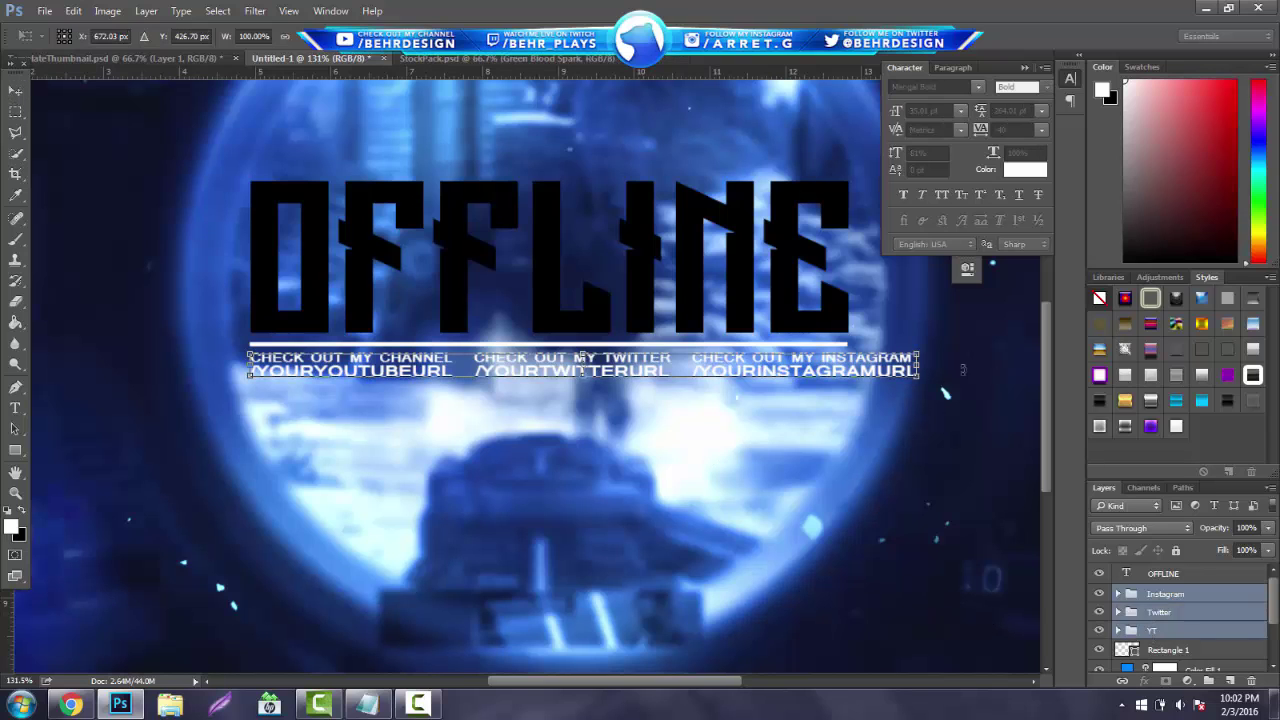
drag(918, 365, 840, 363)
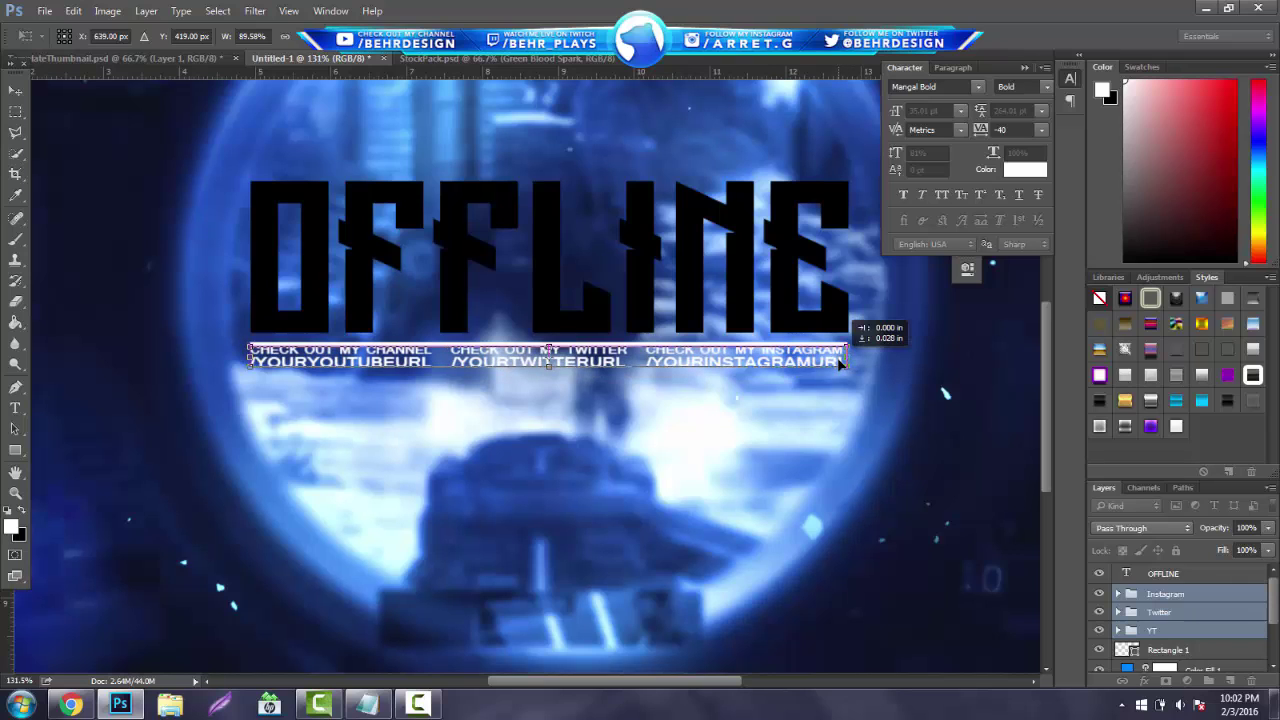
key(Return)
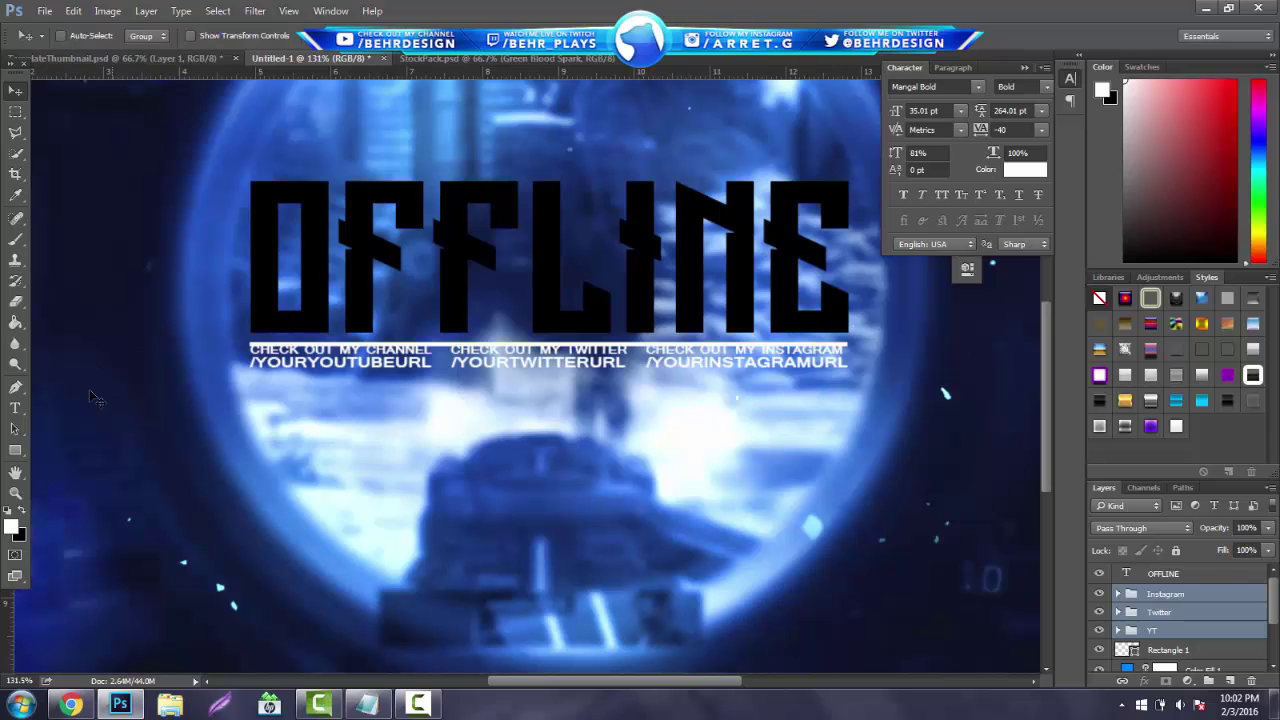
Step: Move the three social link groups slightly down to leave a small gap beneath the underline
click(15, 493)
click(503, 381)
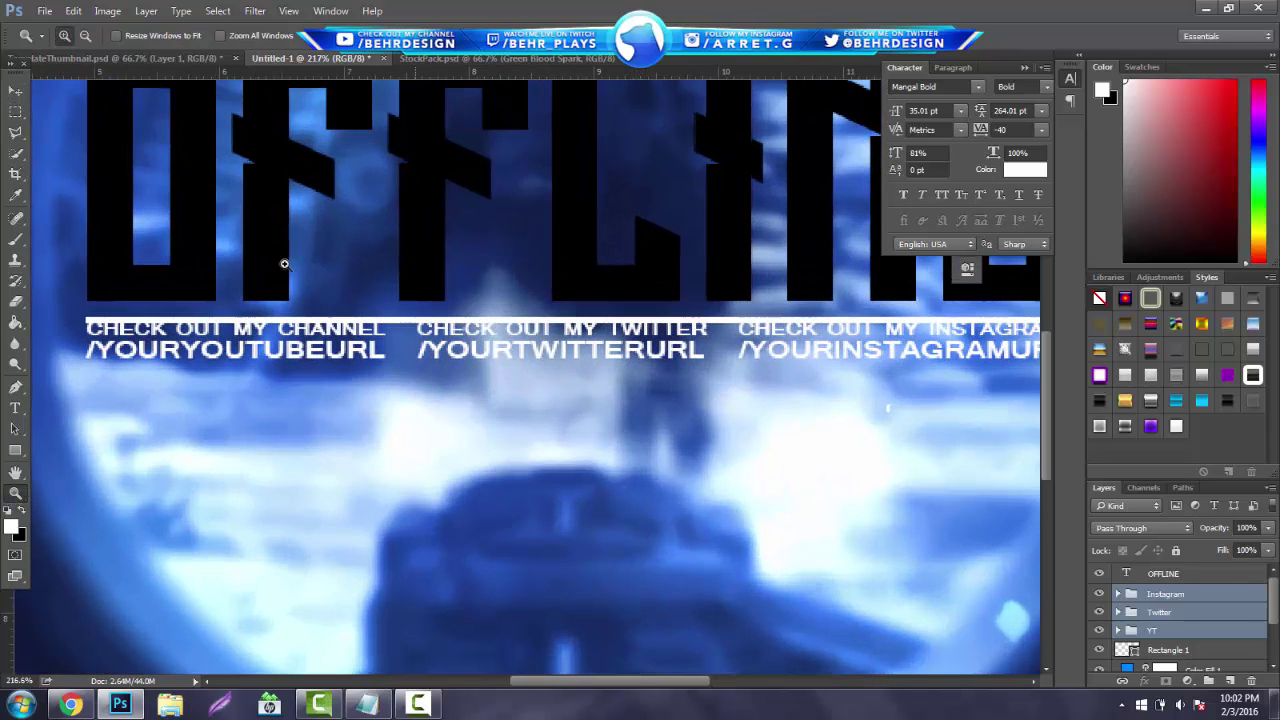
click(16, 91)
drag(338, 186, 338, 198)
click(16, 493)
drag(469, 387, 342, 403)
scroll(566, 381, up, 4)
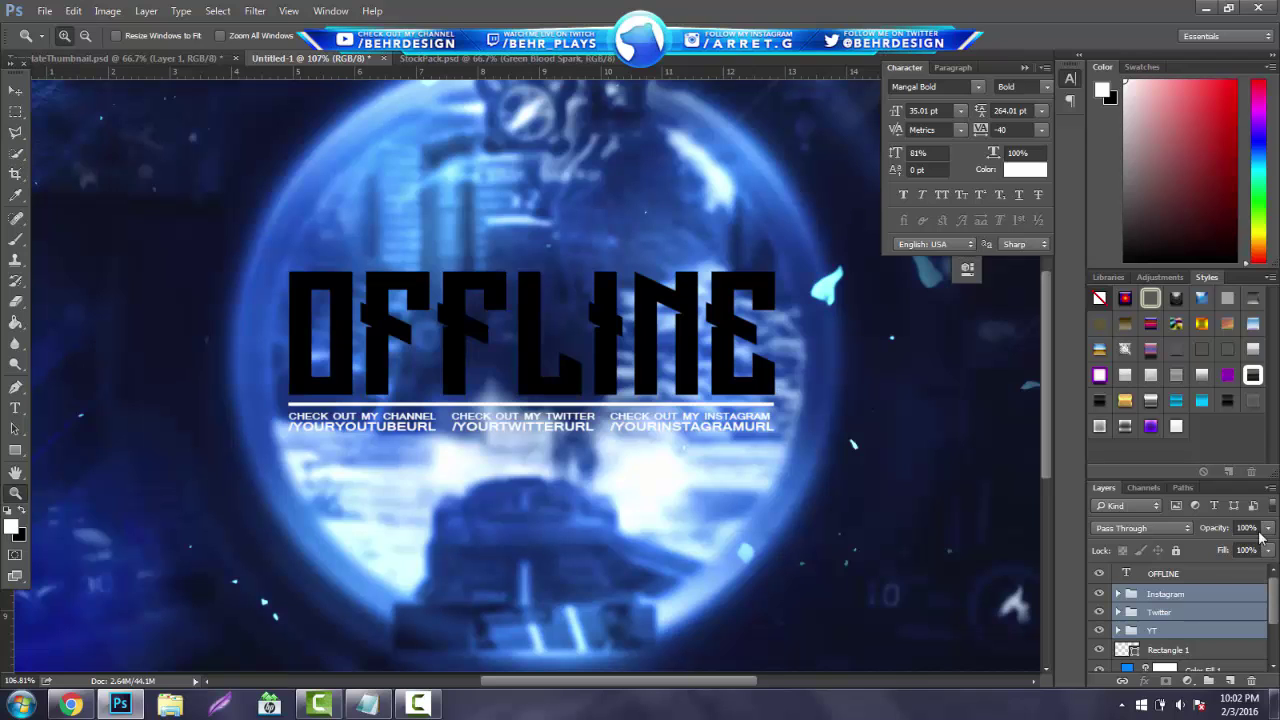
Step: Move the Rectangle 1 underline layer directly below the OFFLINE layer and select both layers
click(1164, 600)
drag(1156, 651, 1176, 584)
shift+click(1175, 573)
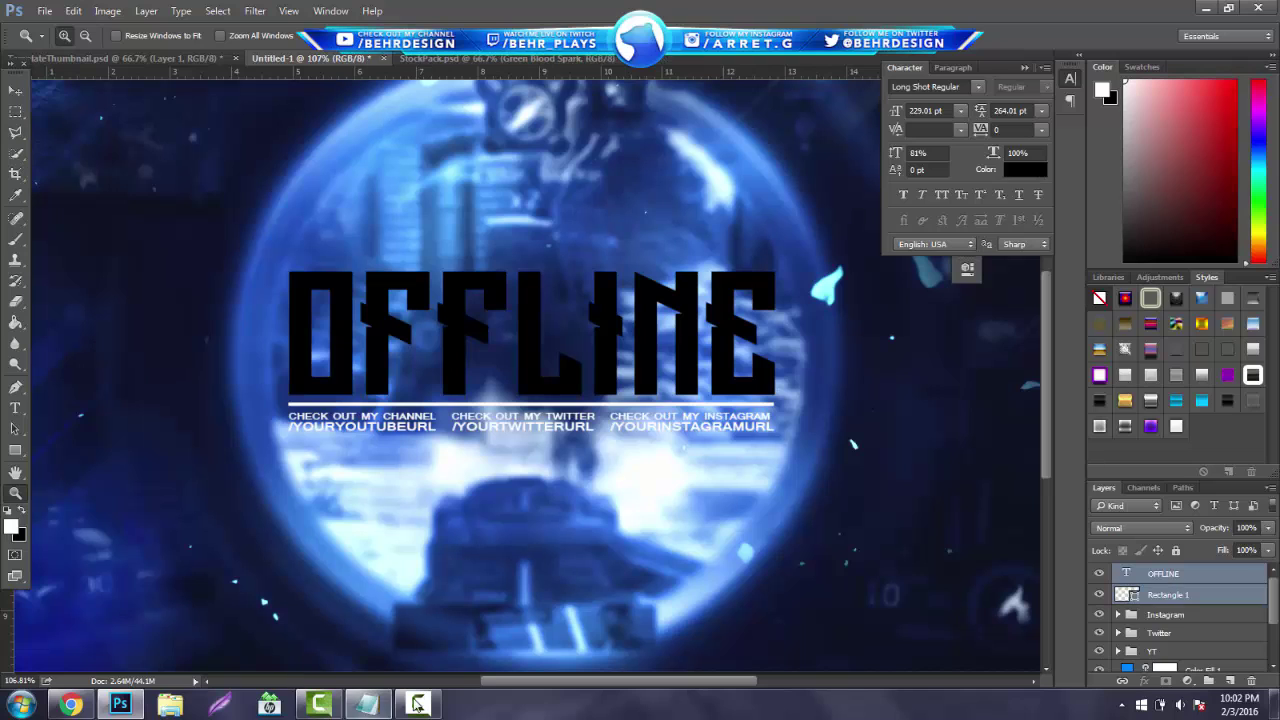
key(g)
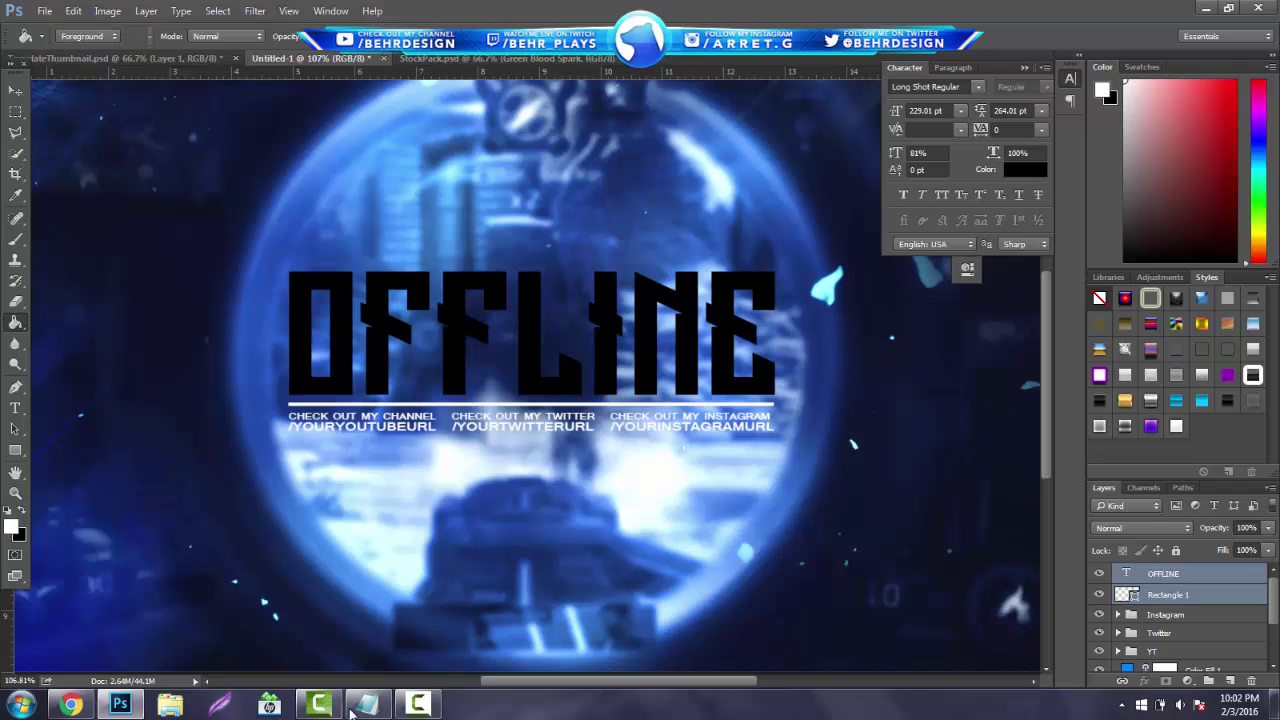
click(404, 709)
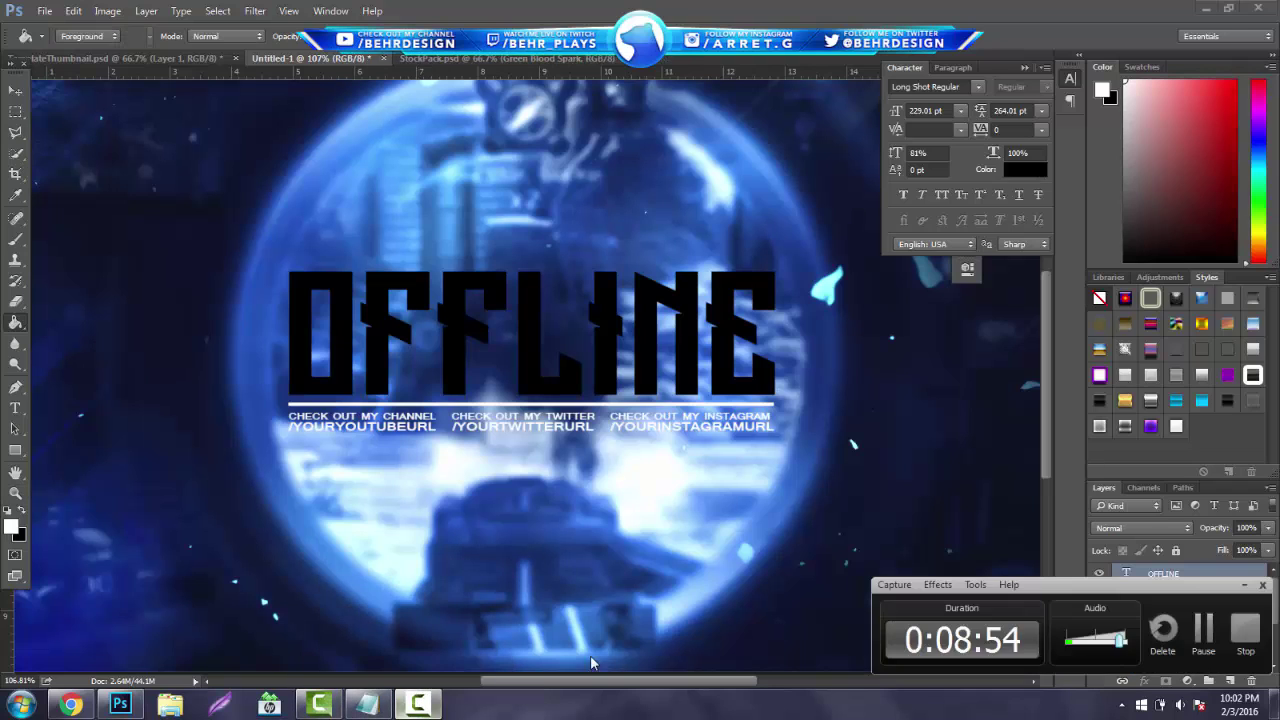
click(1195, 625)
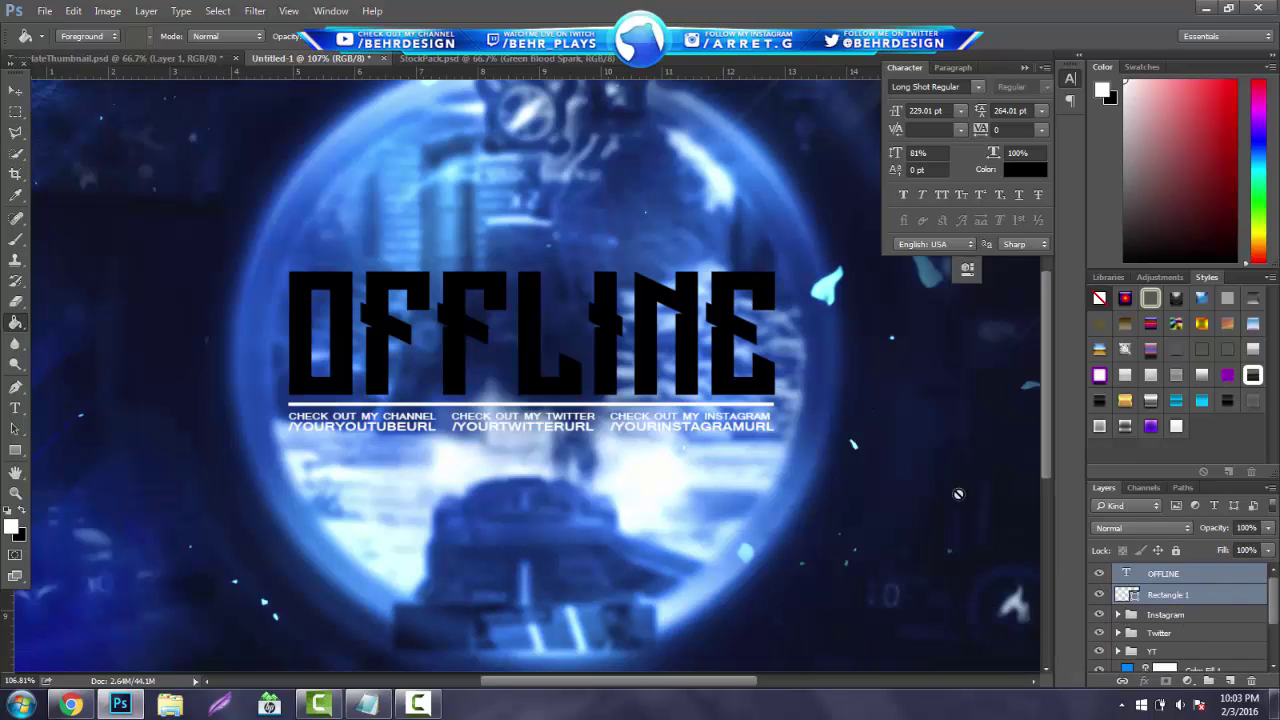
Step: Group the OFFLINE text with the underline layer and name the group Offline
click(17, 91)
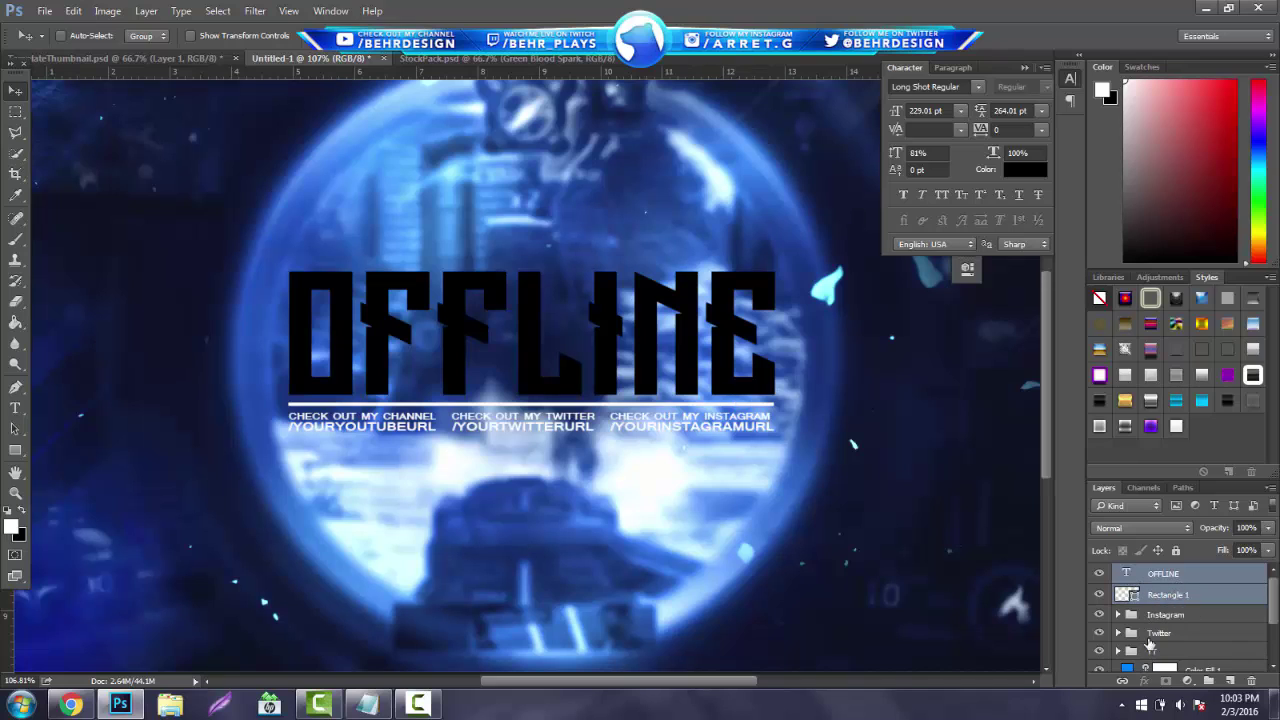
key(alt)
key(alt)
key(ctrl+g)
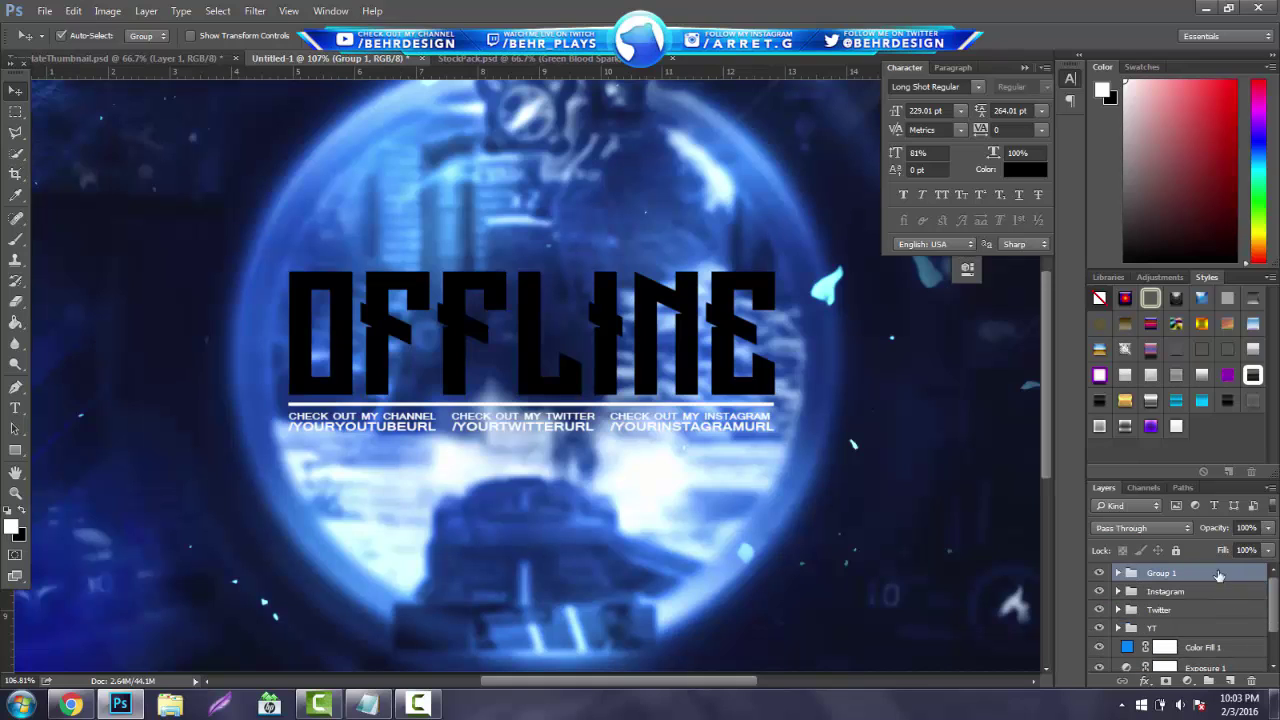
double_click(1162, 573)
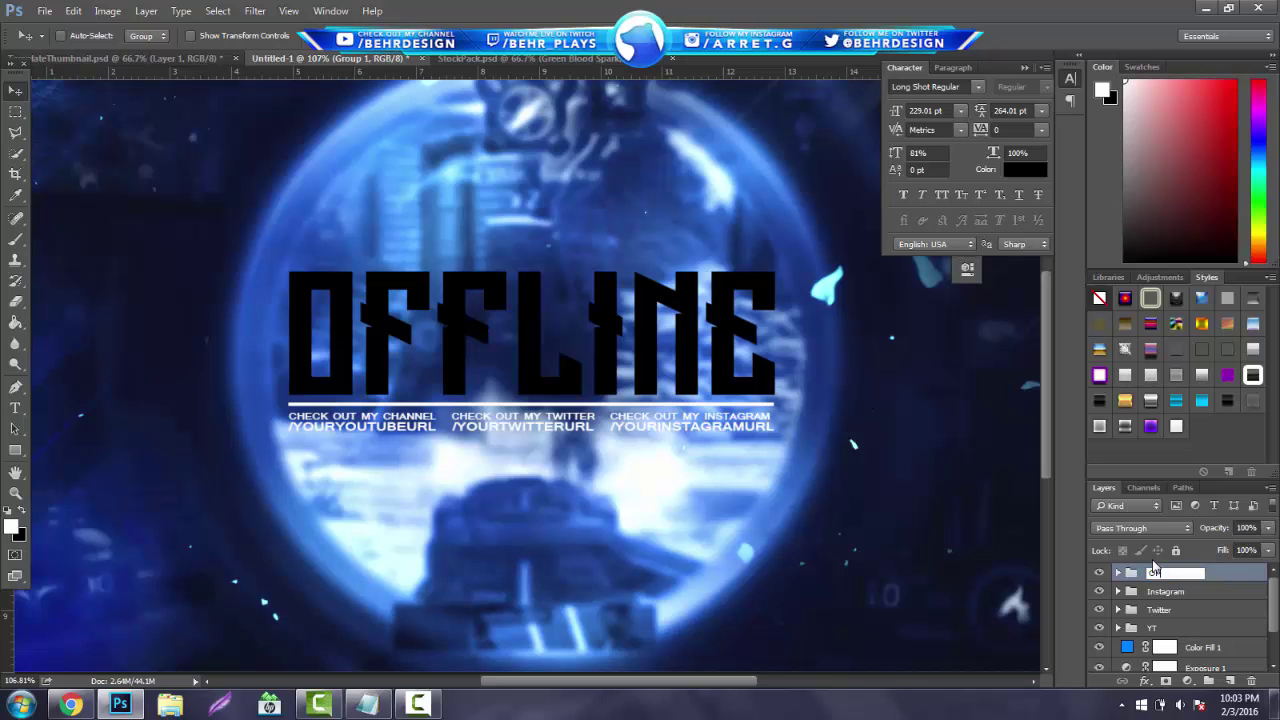
text(Offline)
key(Return)
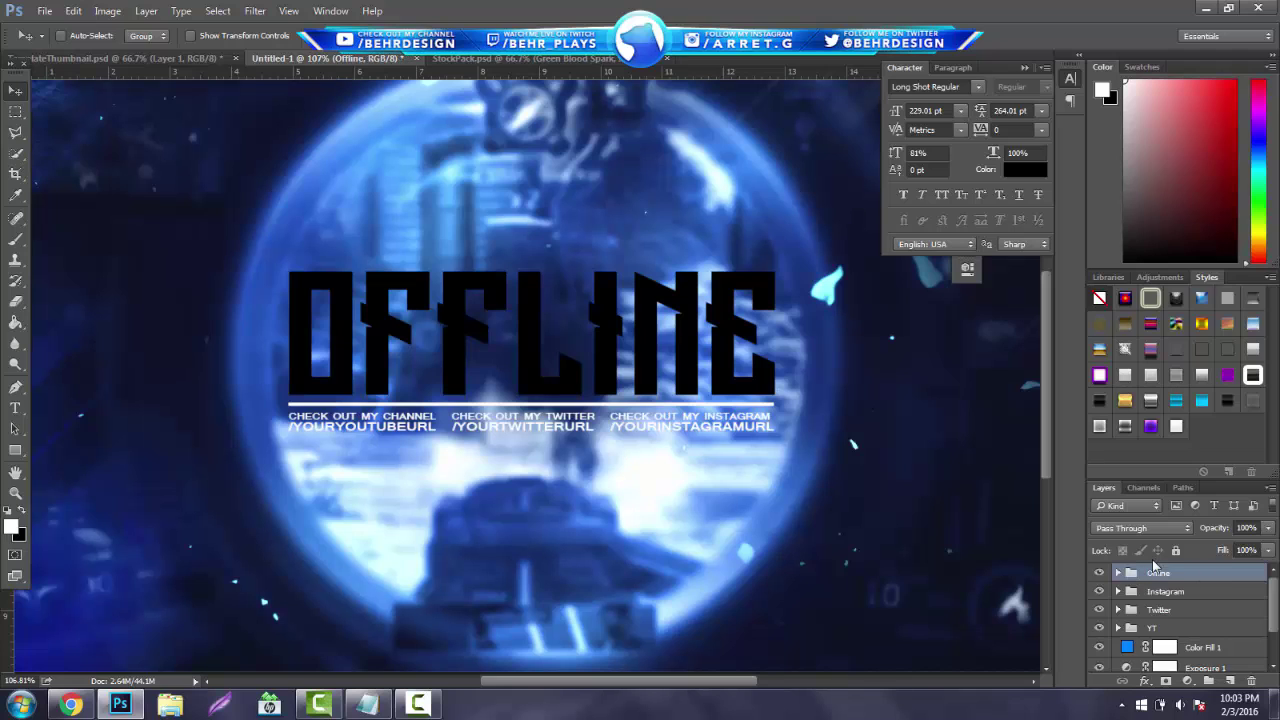
Step: Move the Offline, Instagram, Twitter and YT groups below the adjustment layers, directly above the Back group
shift+click(1160, 629)
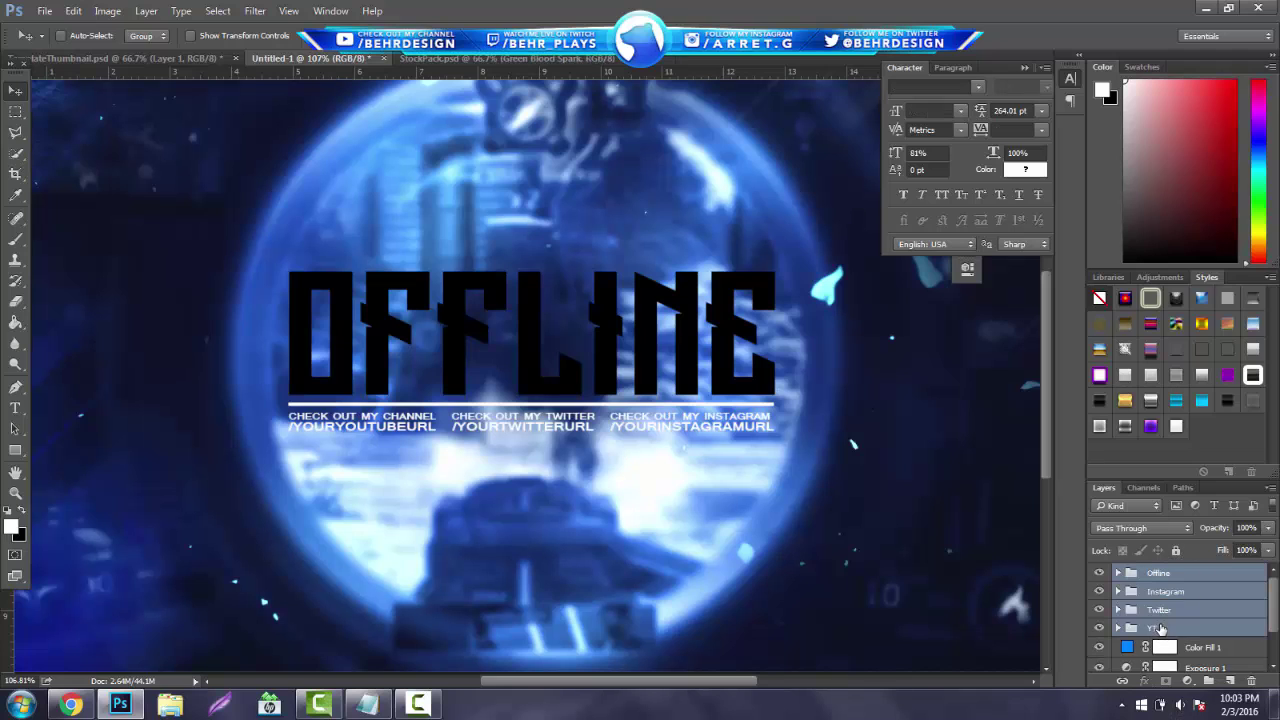
drag(1157, 600, 1163, 560)
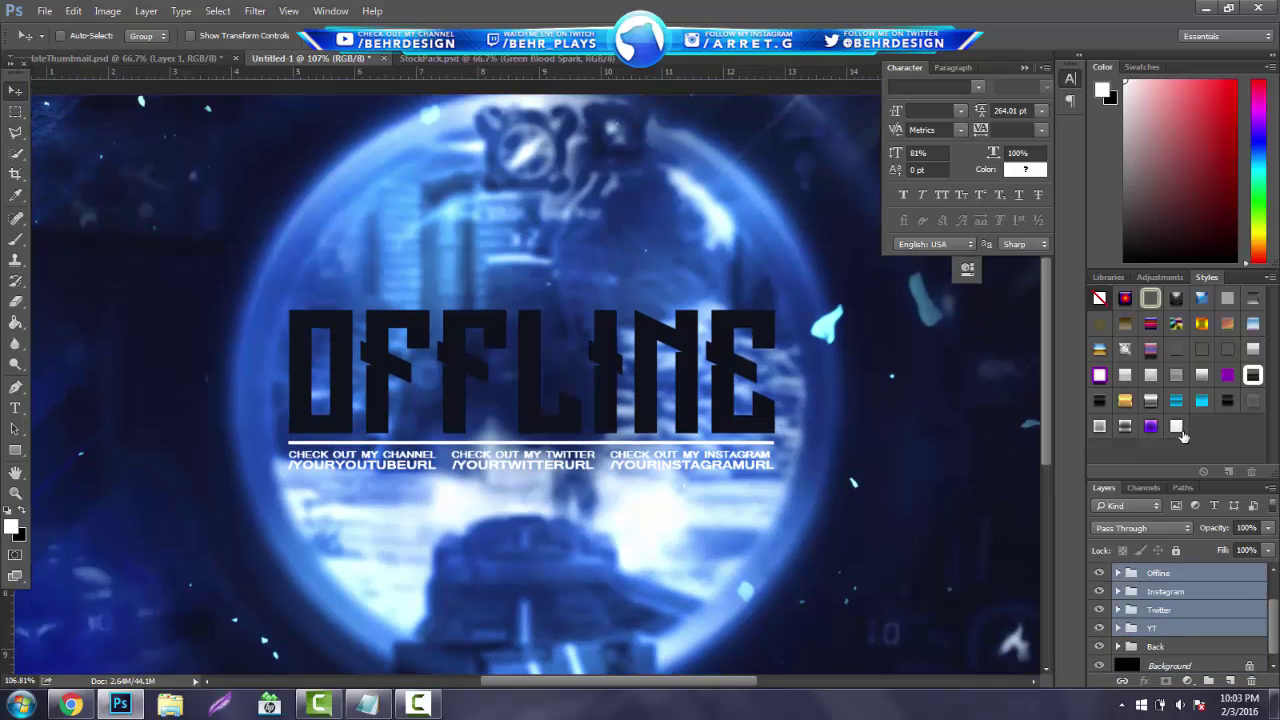
Step: Apply the white style preset with inner shadow, gradient overlay and drop shadow to the Offline group only, and select the Instagram group
click(1178, 428)
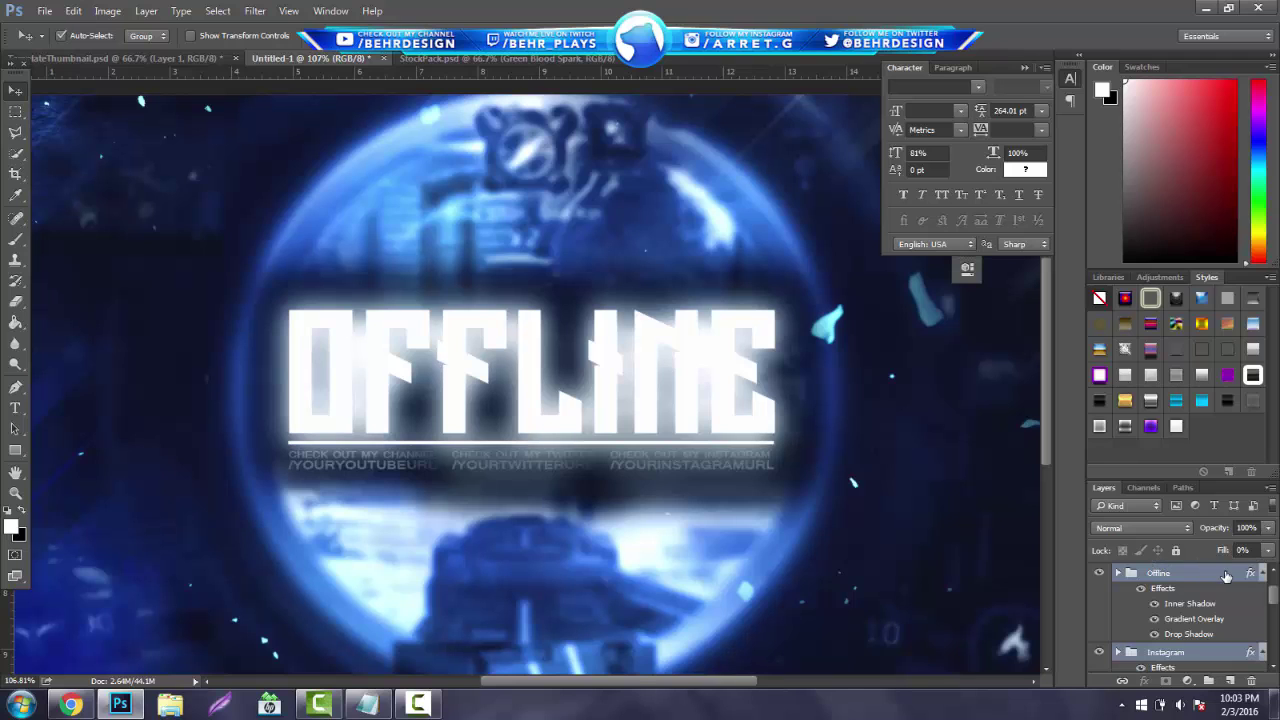
key(ctrl+z)
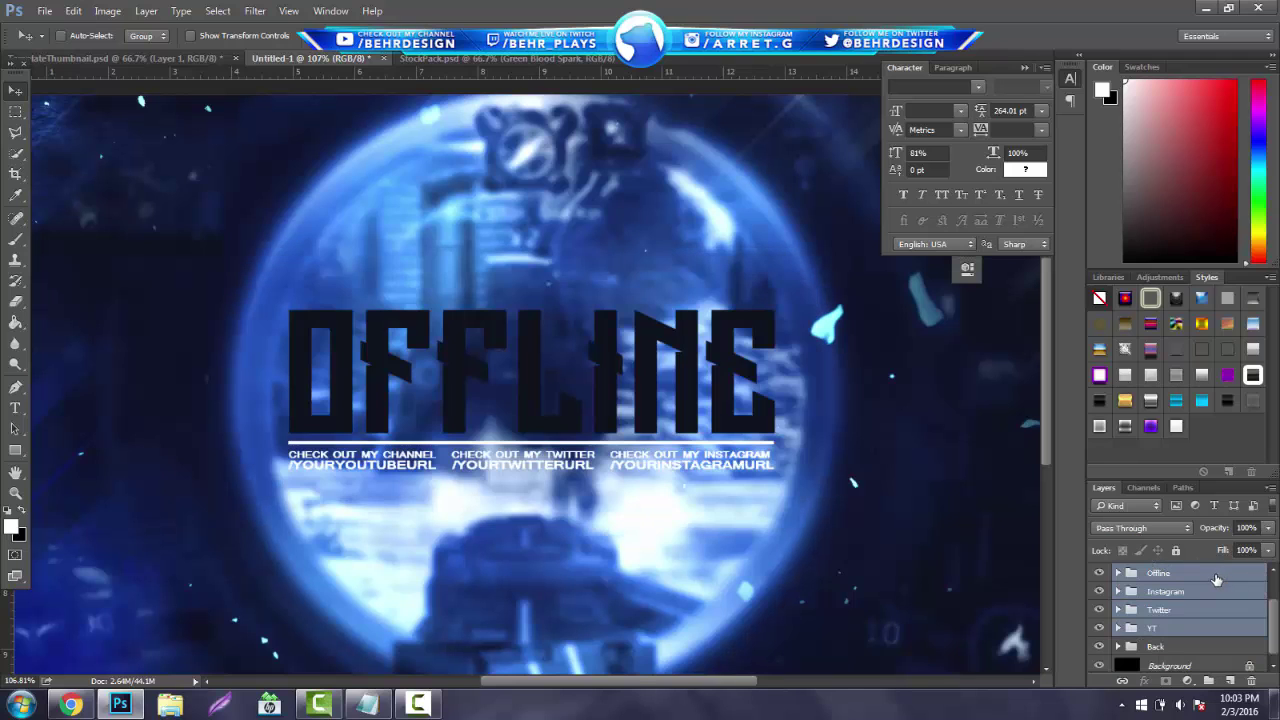
click(1175, 580)
click(1175, 430)
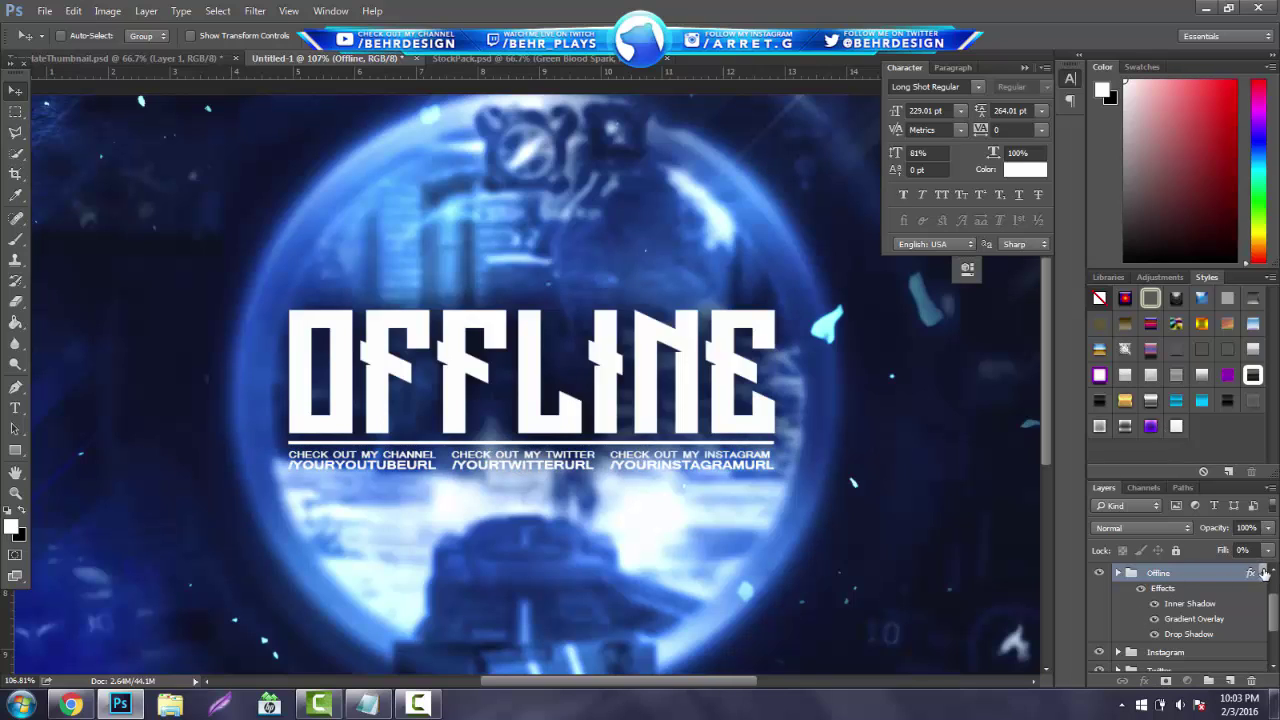
click(1261, 573)
click(1183, 593)
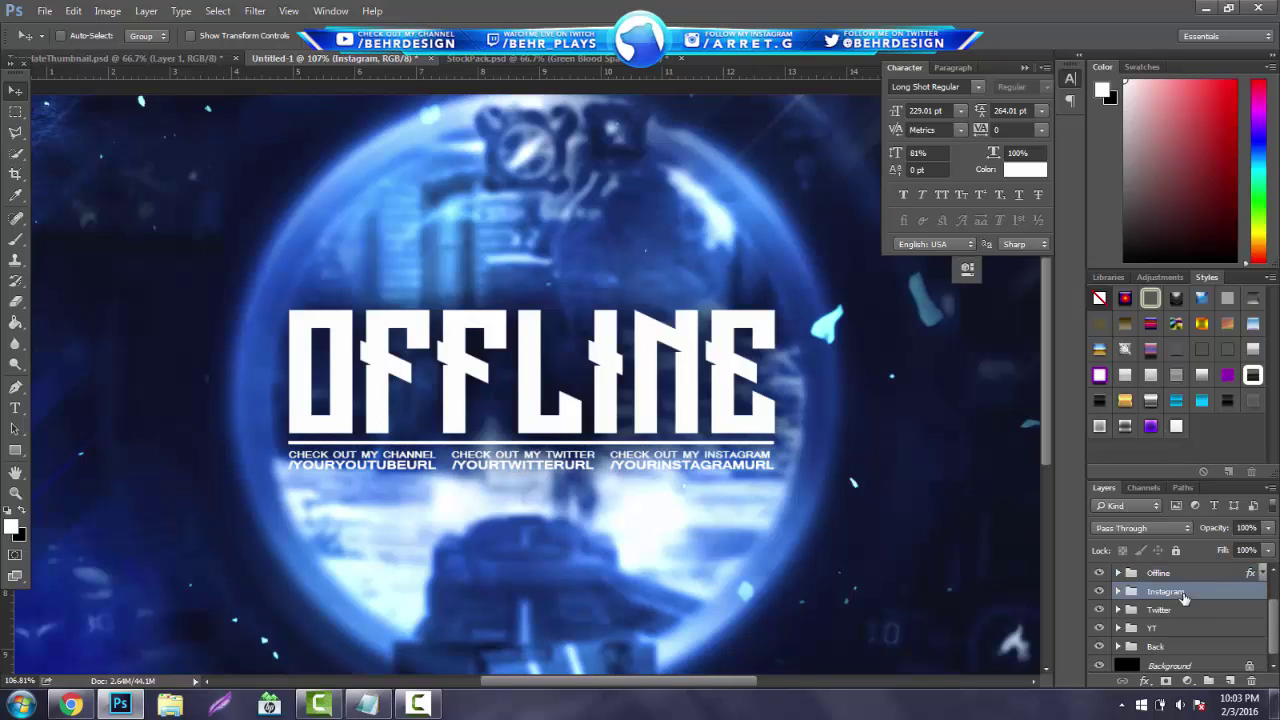
Step: Add a new layer directly above the Back group and dab large soft black brush spots behind and around the OFFLINE text
click(15, 493)
drag(650, 419, 590, 415)
drag(553, 375, 600, 372)
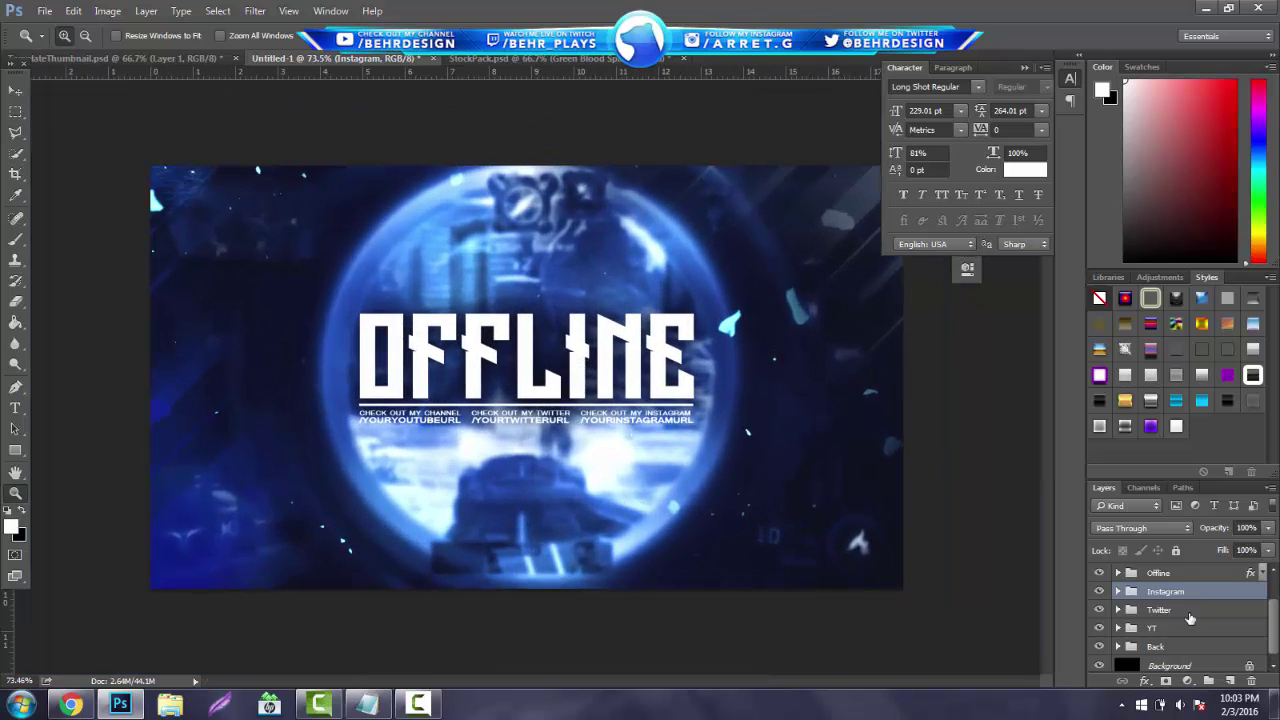
click(1165, 646)
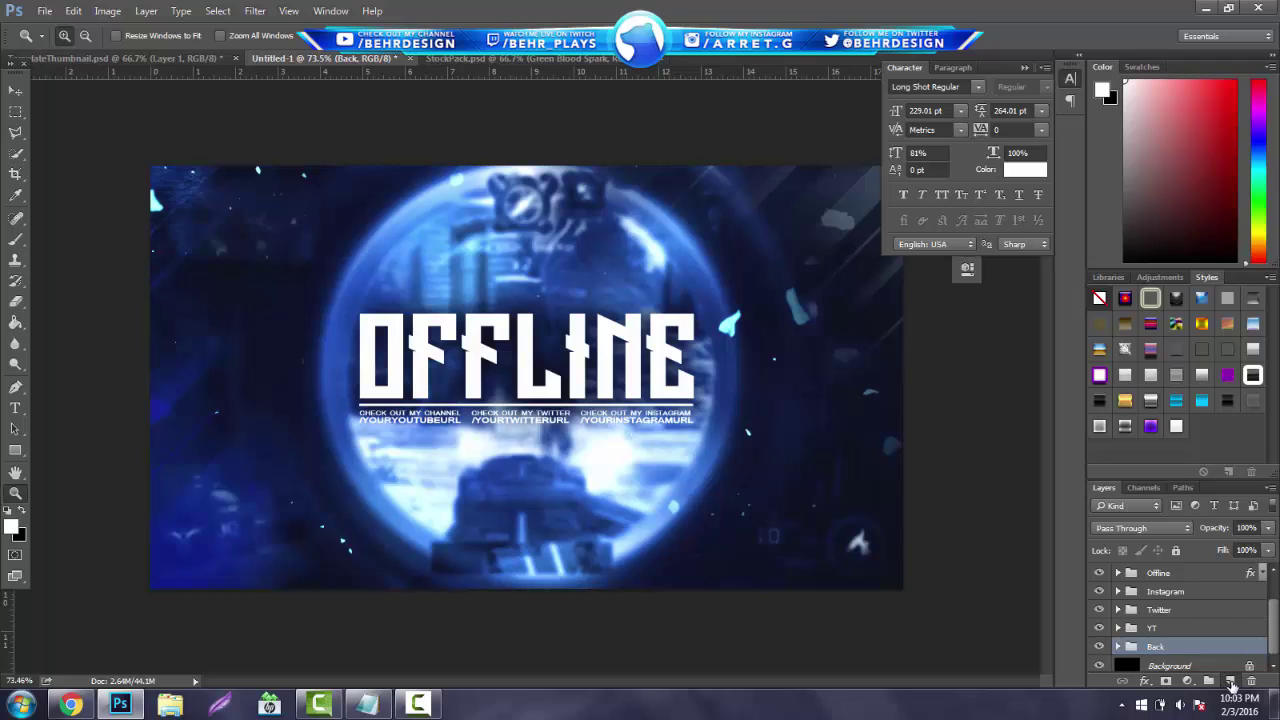
click(1230, 681)
click(15, 239)
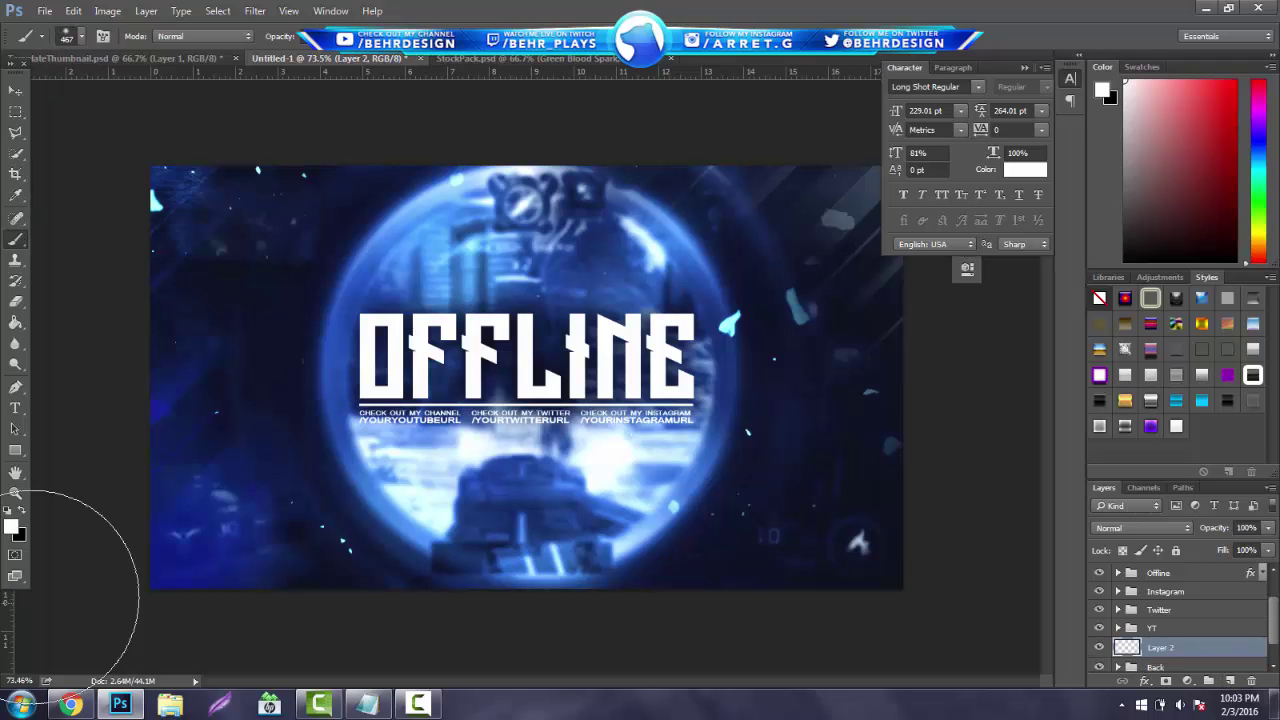
click(24, 514)
click(427, 396)
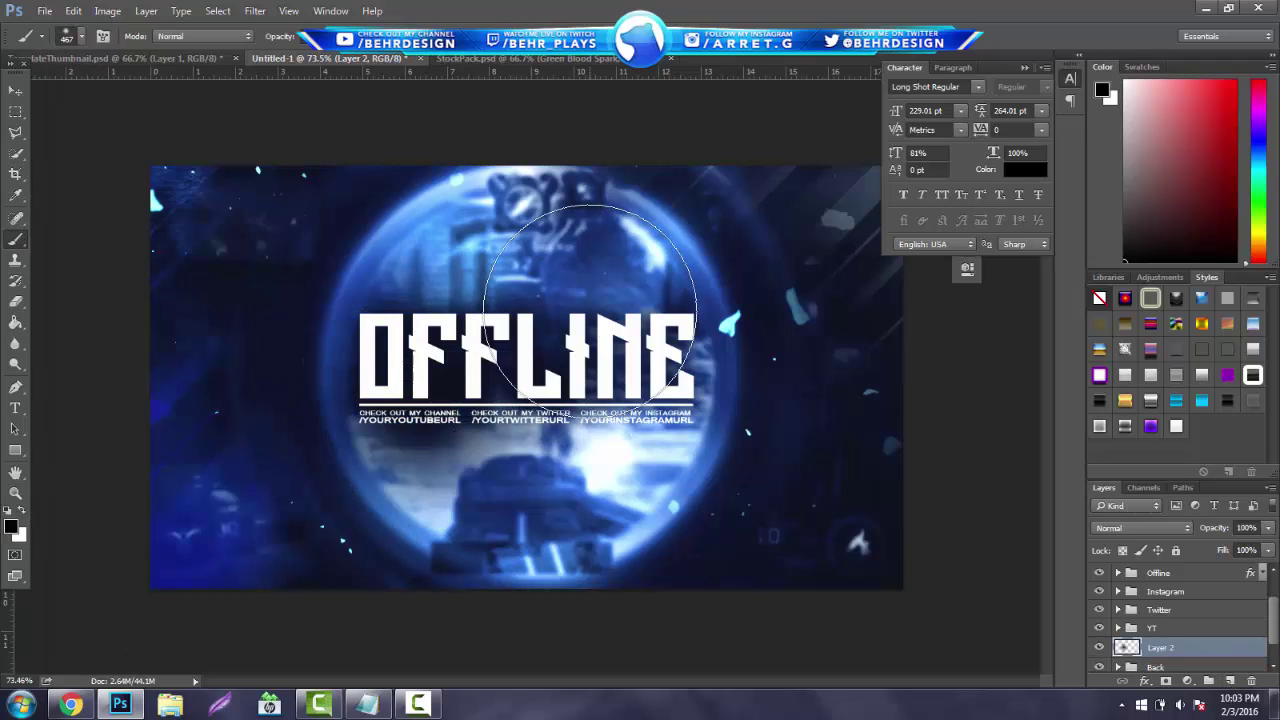
click(591, 311)
click(640, 468)
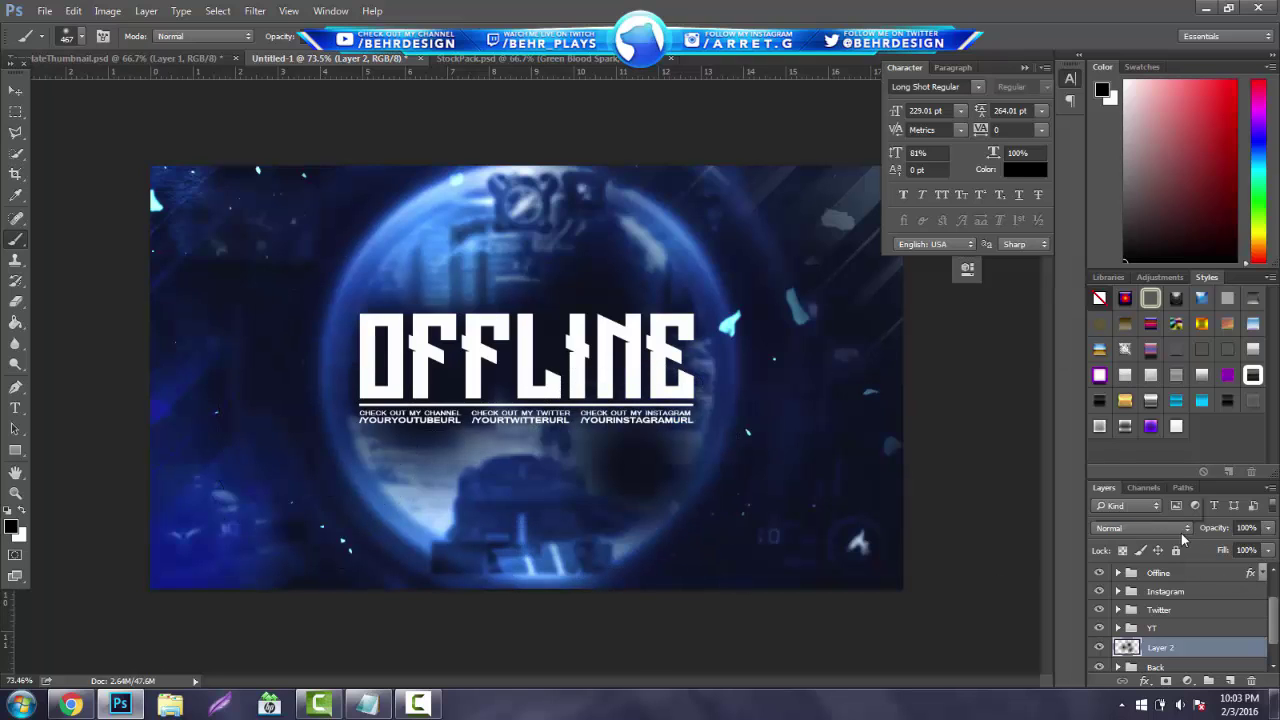
Step: Set the black brush layer's blend mode to Overlay and its opacity to 65%
click(1140, 527)
click(1125, 362)
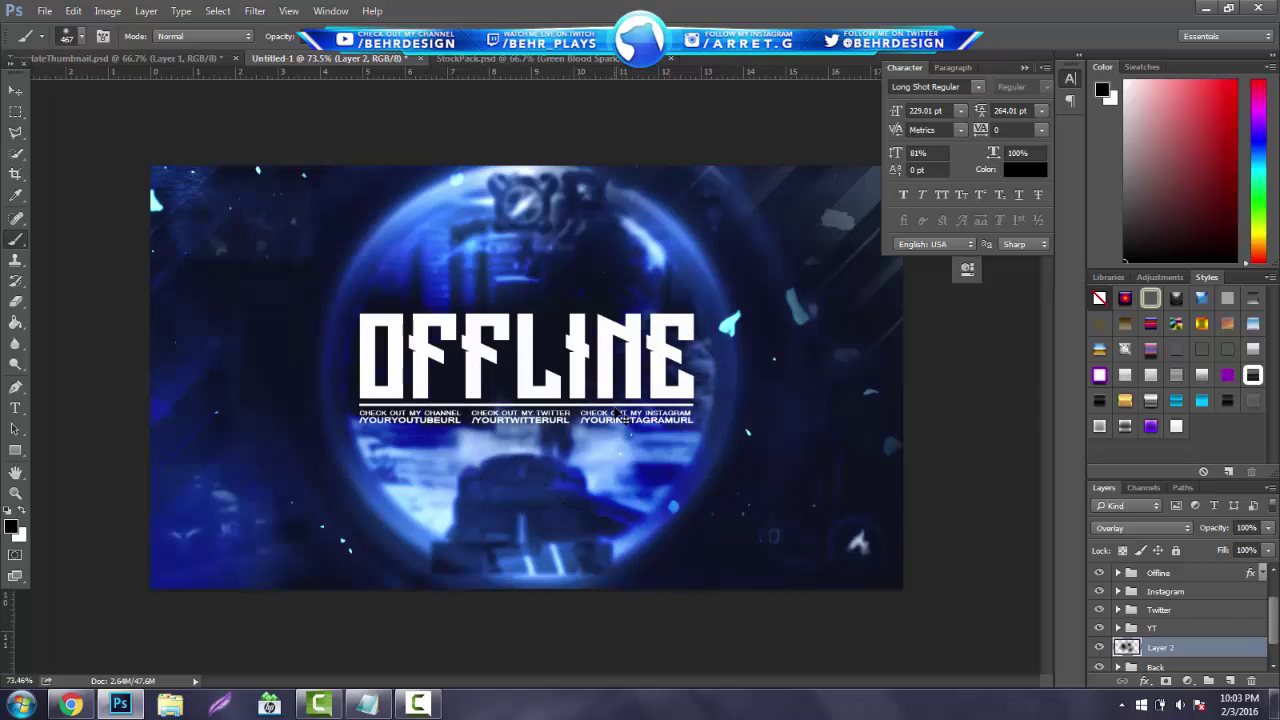
click(1269, 529)
drag(1262, 550, 1243, 552)
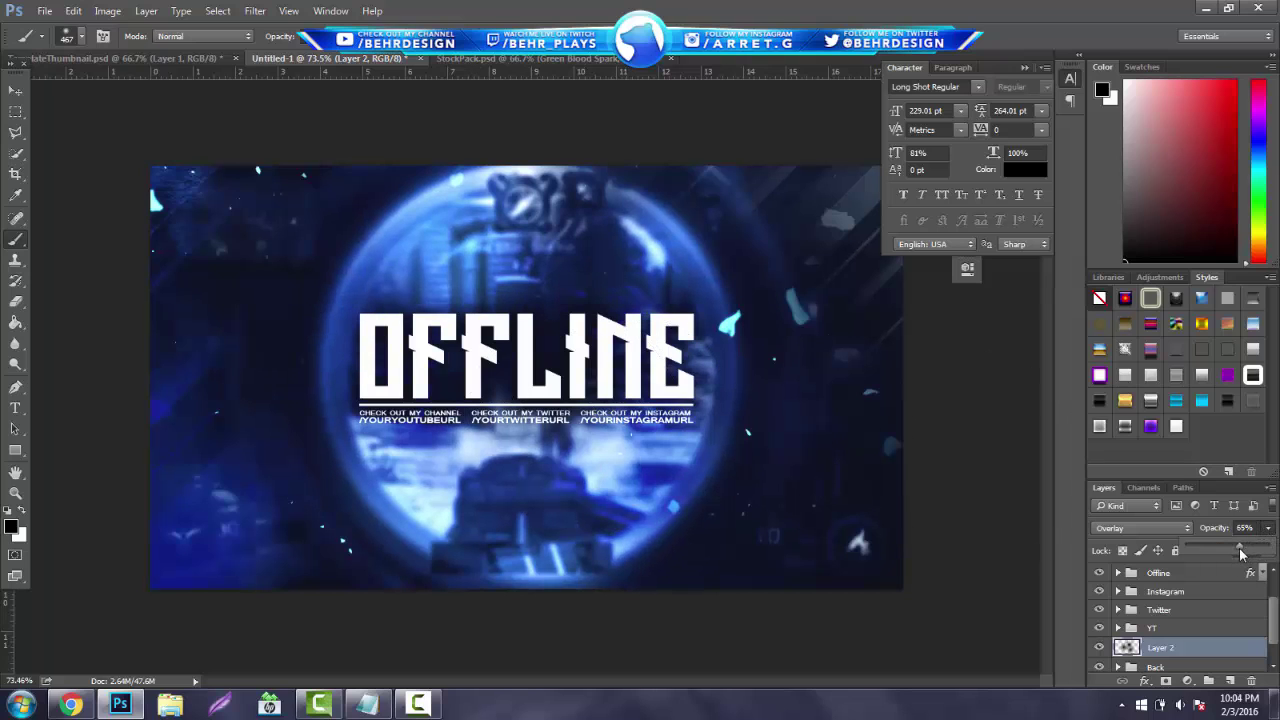
Step: Duplicate the Offline, Instagram, Twitter and YT groups, merge the copies into one layer, and place it directly below Layer 2
click(1190, 626)
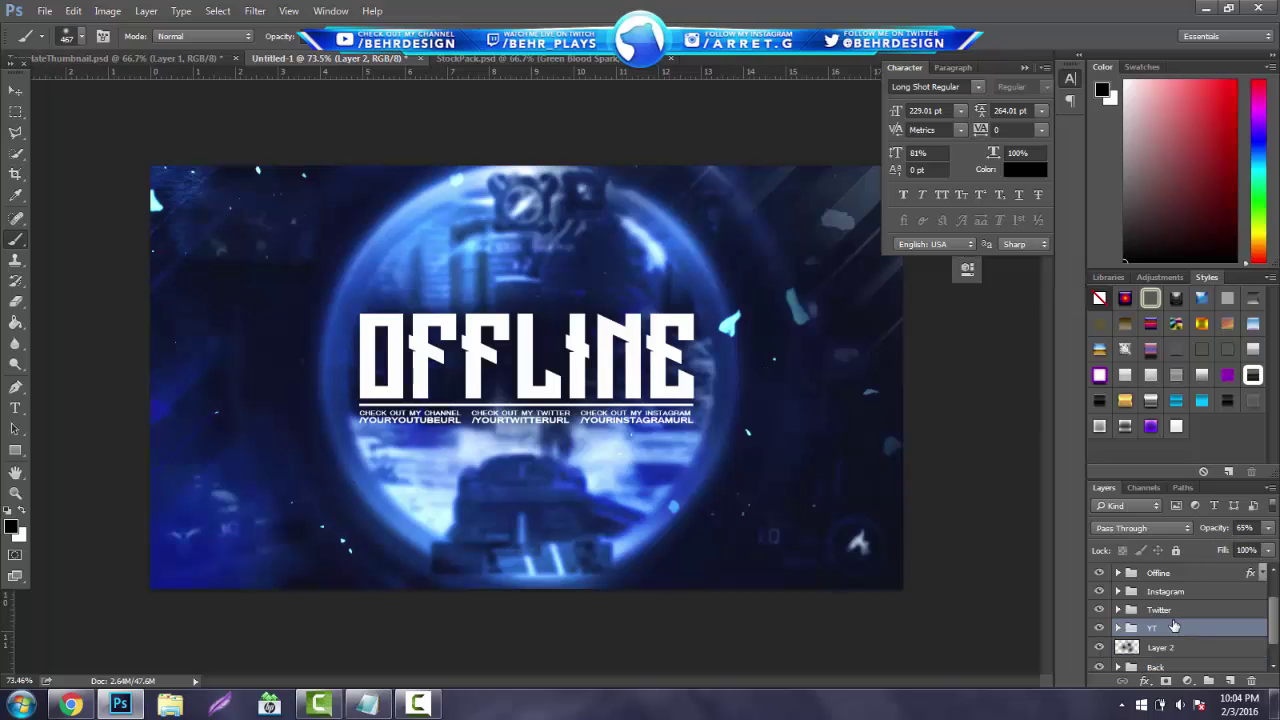
scroll(1168, 620, up, 2)
shift+click(1172, 620)
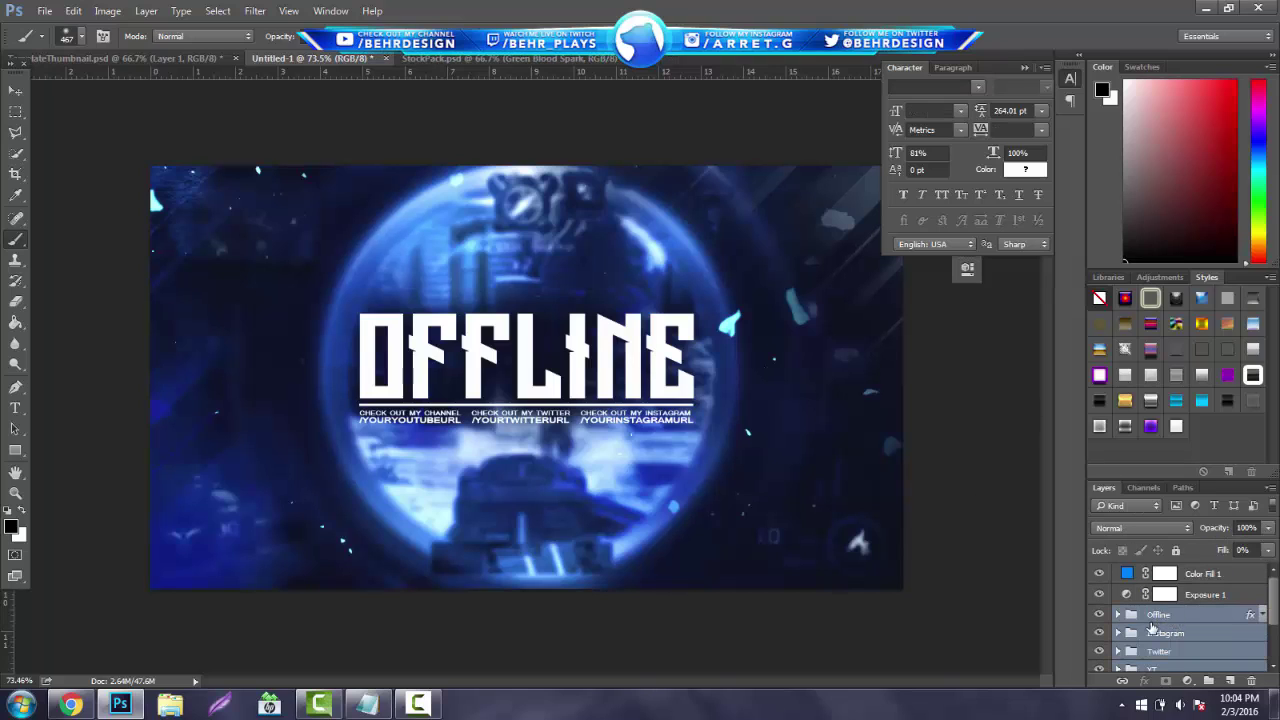
key(ctrl+j)
key(ctrl+e)
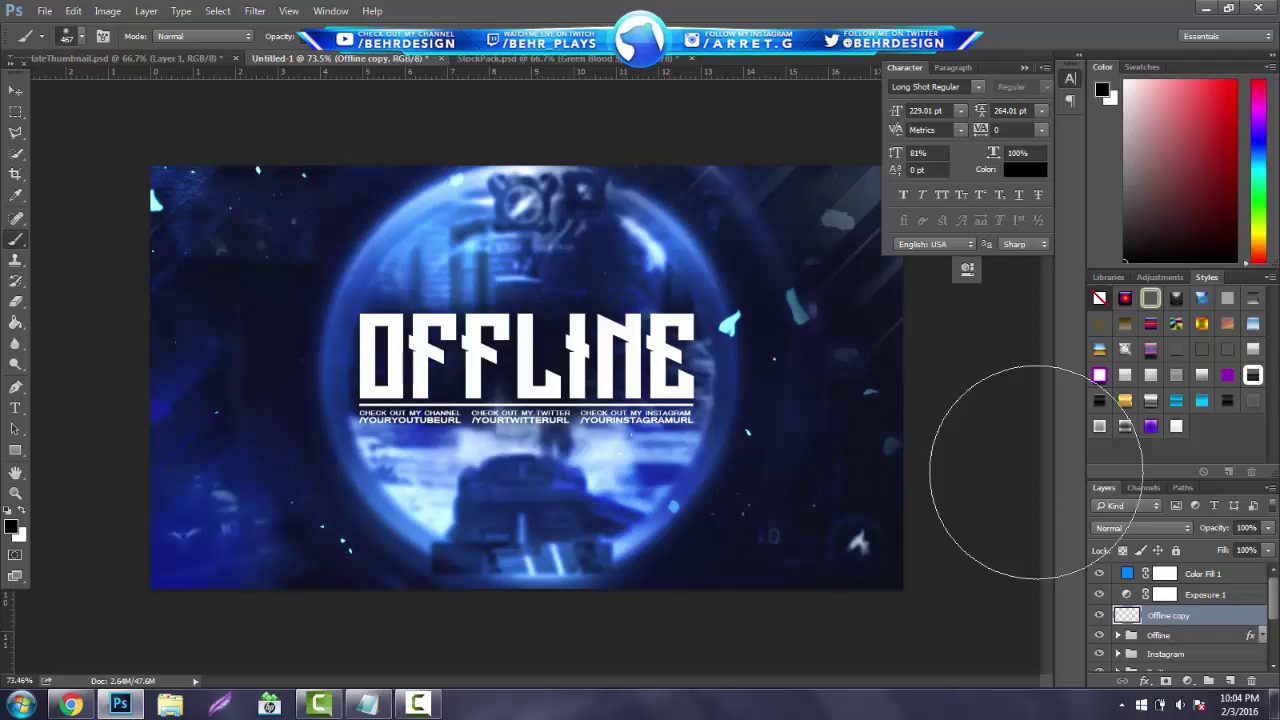
drag(1172, 622, 1170, 667)
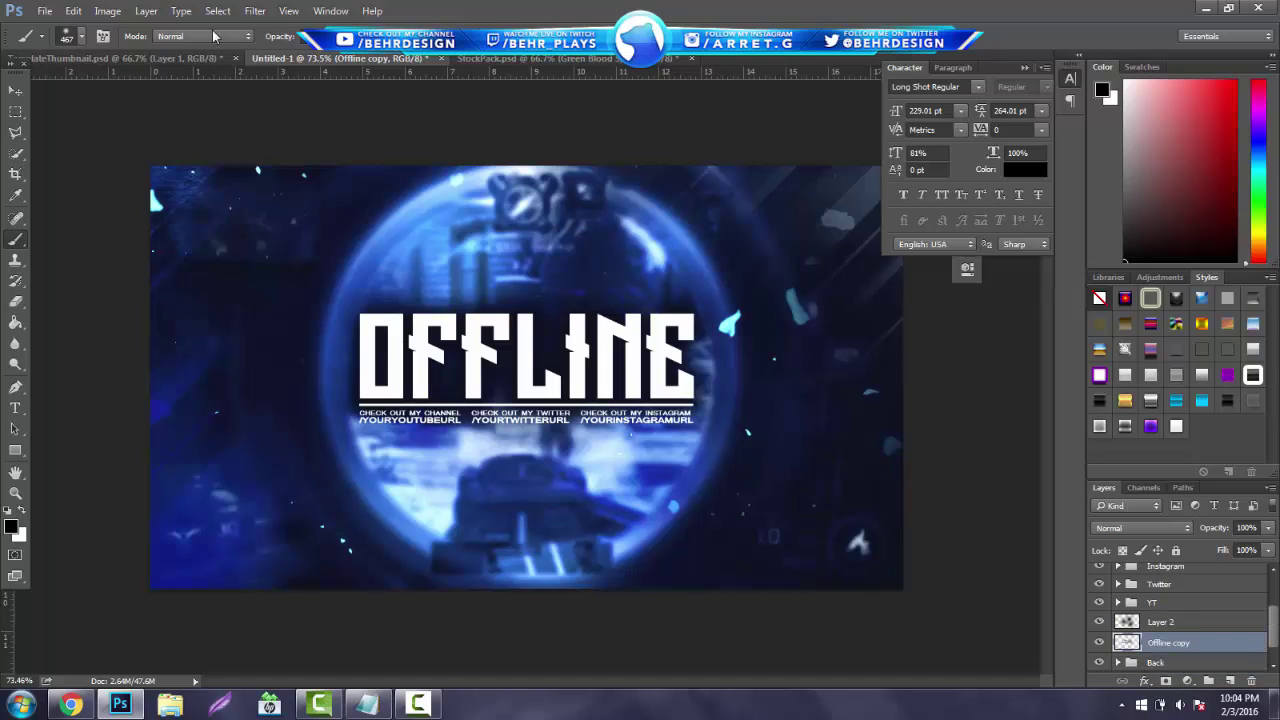
Step: Enlarge the merged text copy to about 185% width and position it centrally behind the original text
click(255, 11)
mouse_move(330, 188)
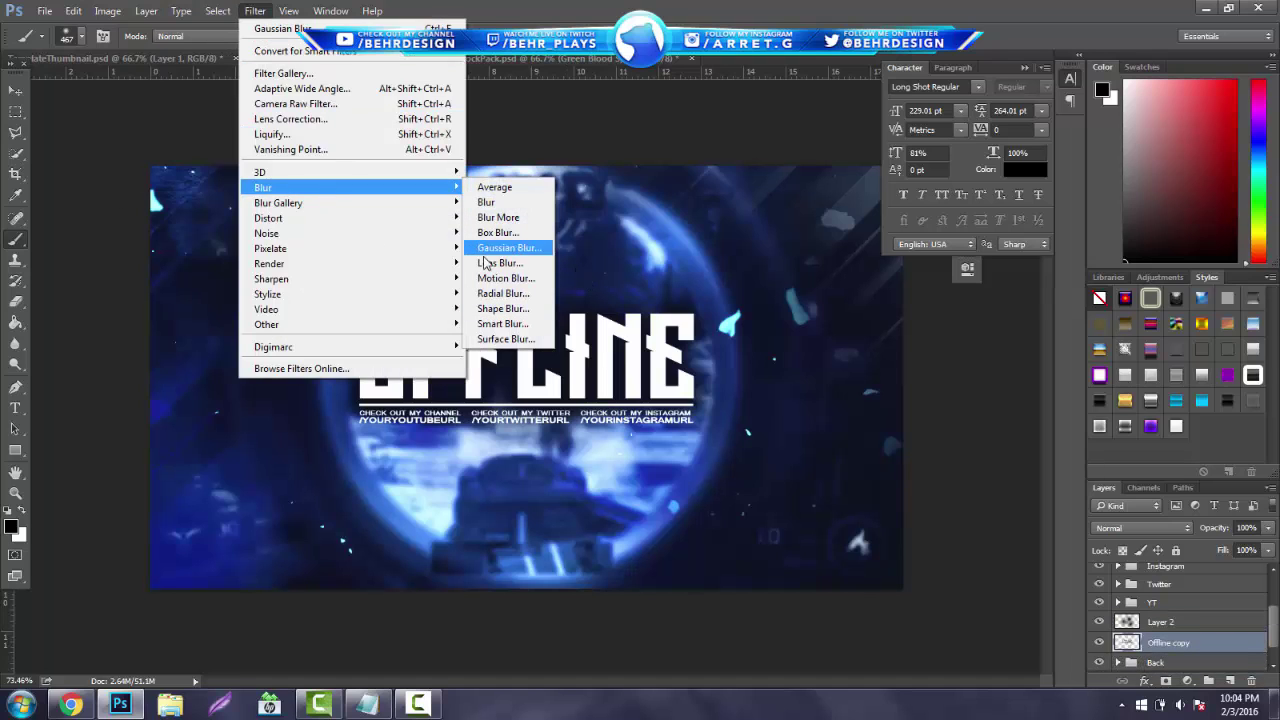
click(19, 88)
key(ctrl+t)
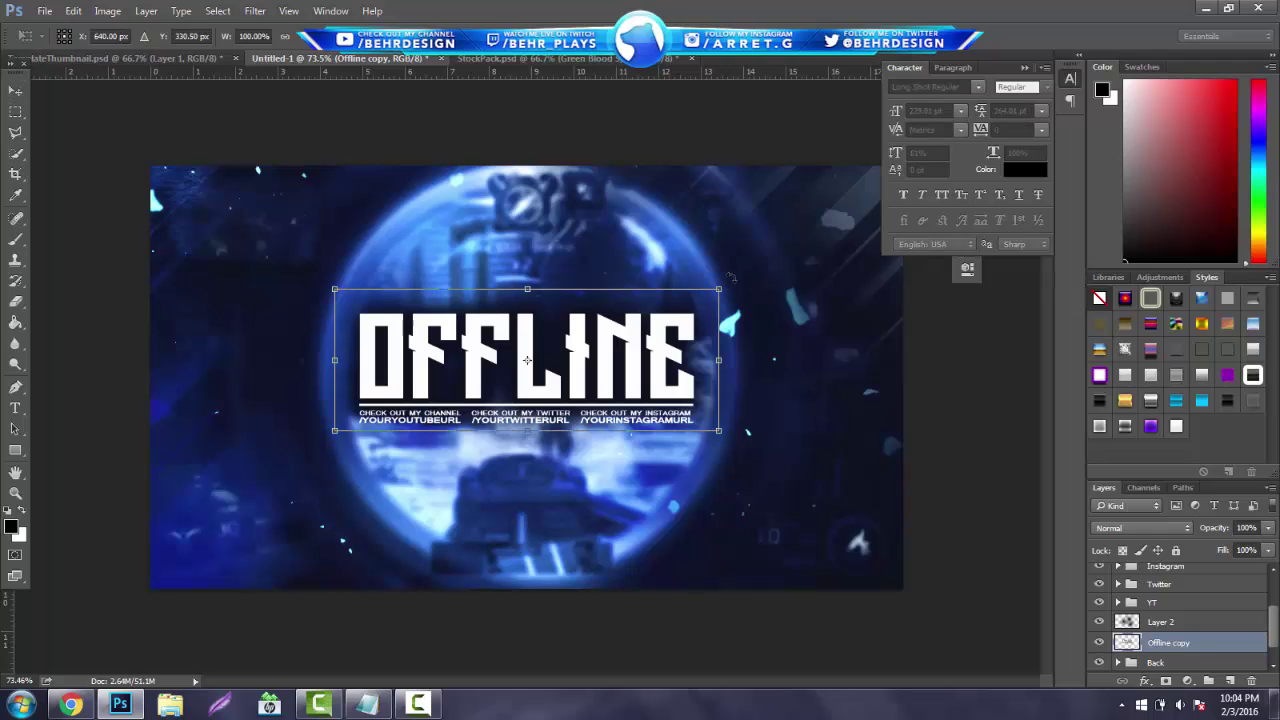
drag(718, 289, 965, 208)
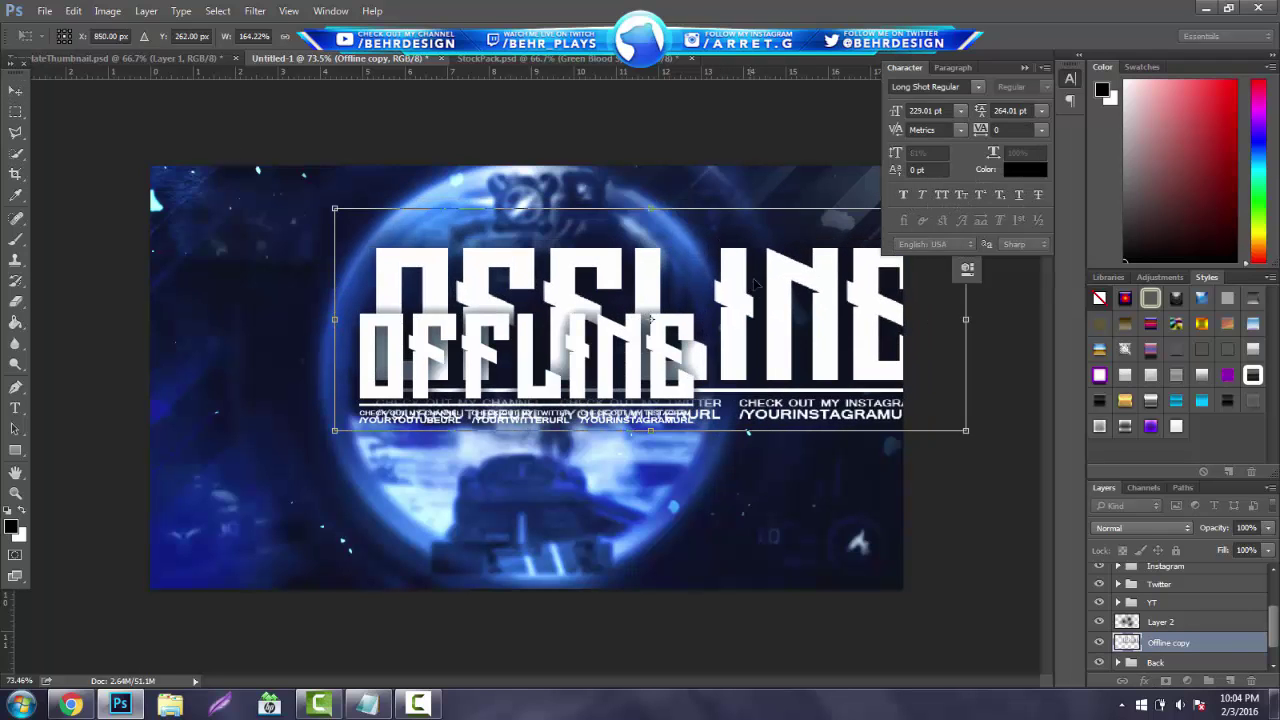
mouse_move(615, 311)
mouse_down()
mouse_move(632, 339)
mouse_move(634, 306)
mouse_up()
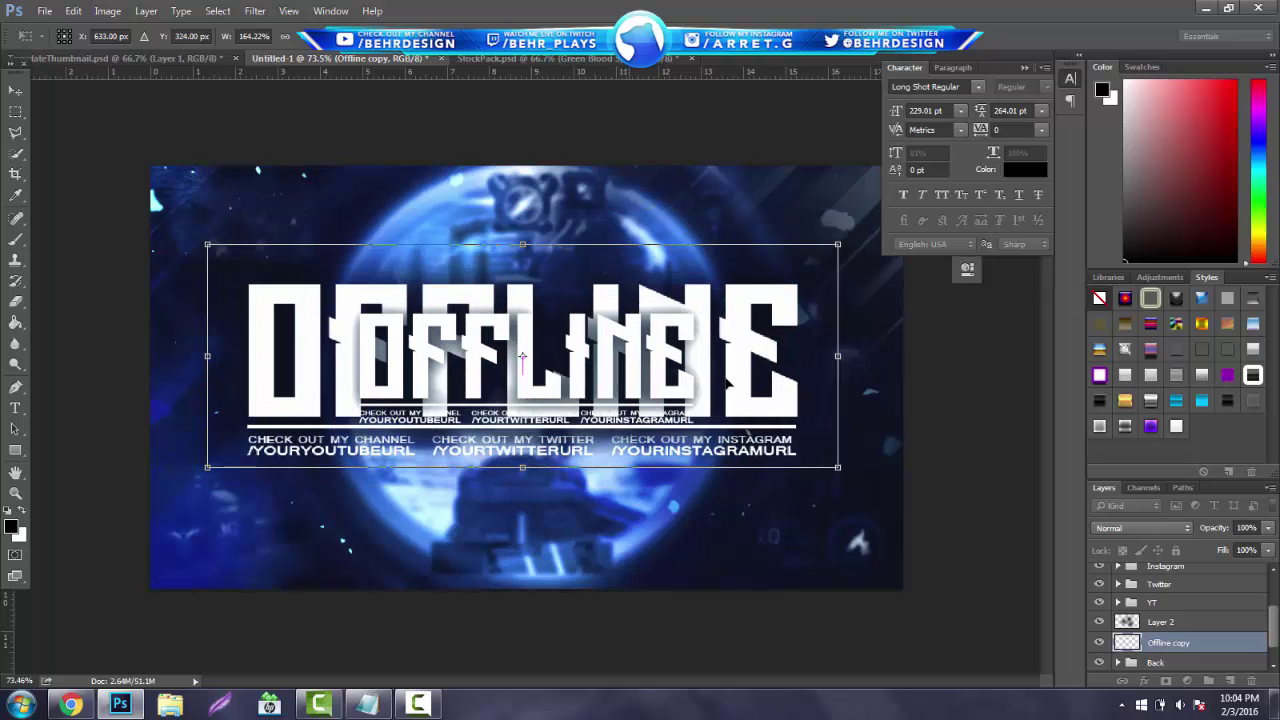
drag(895, 491, 918, 510)
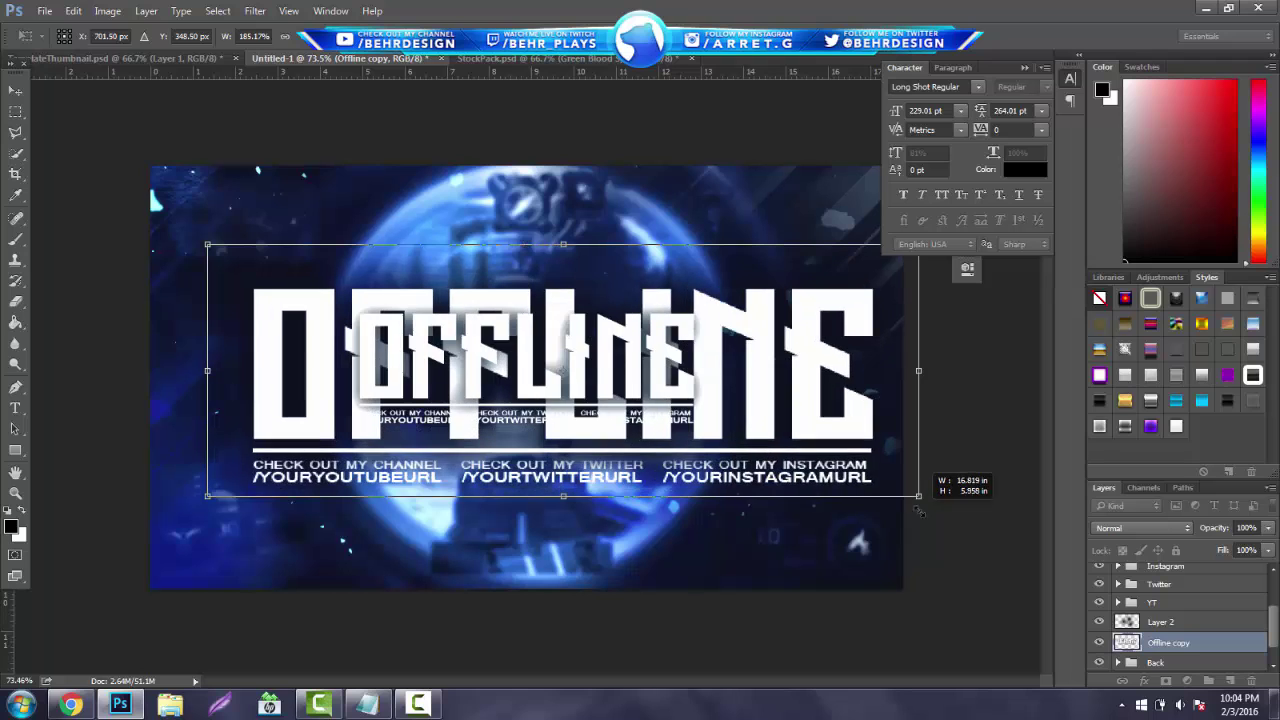
key(Return)
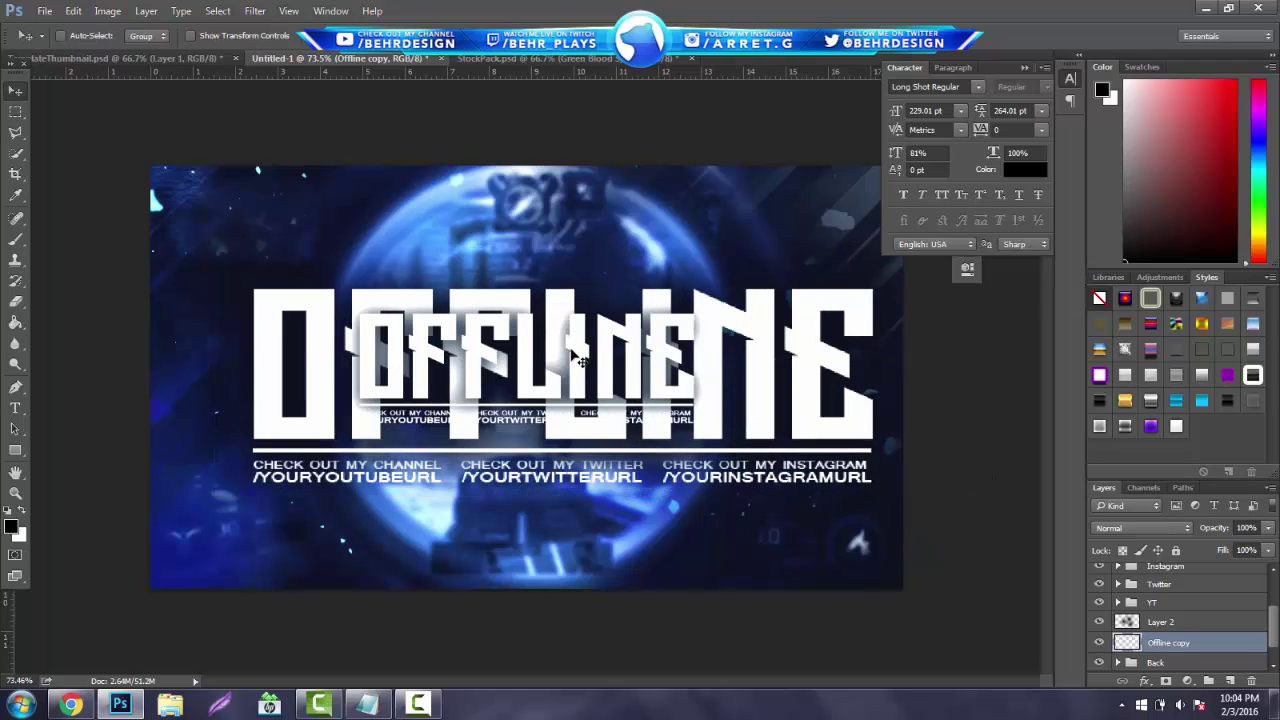
drag(582, 331, 553, 318)
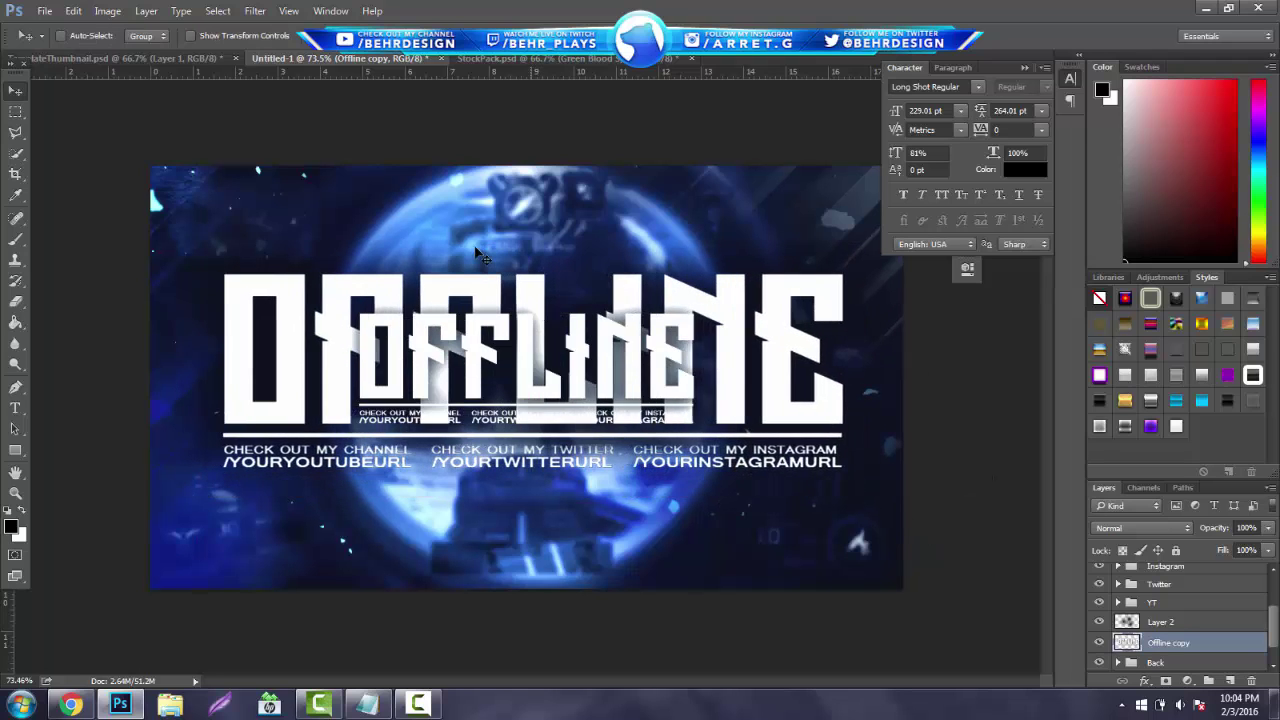
Step: Apply a Gaussian Blur with a radius of about 5.9 pixels to the enlarged text copy
click(255, 10)
mouse_move(300, 187)
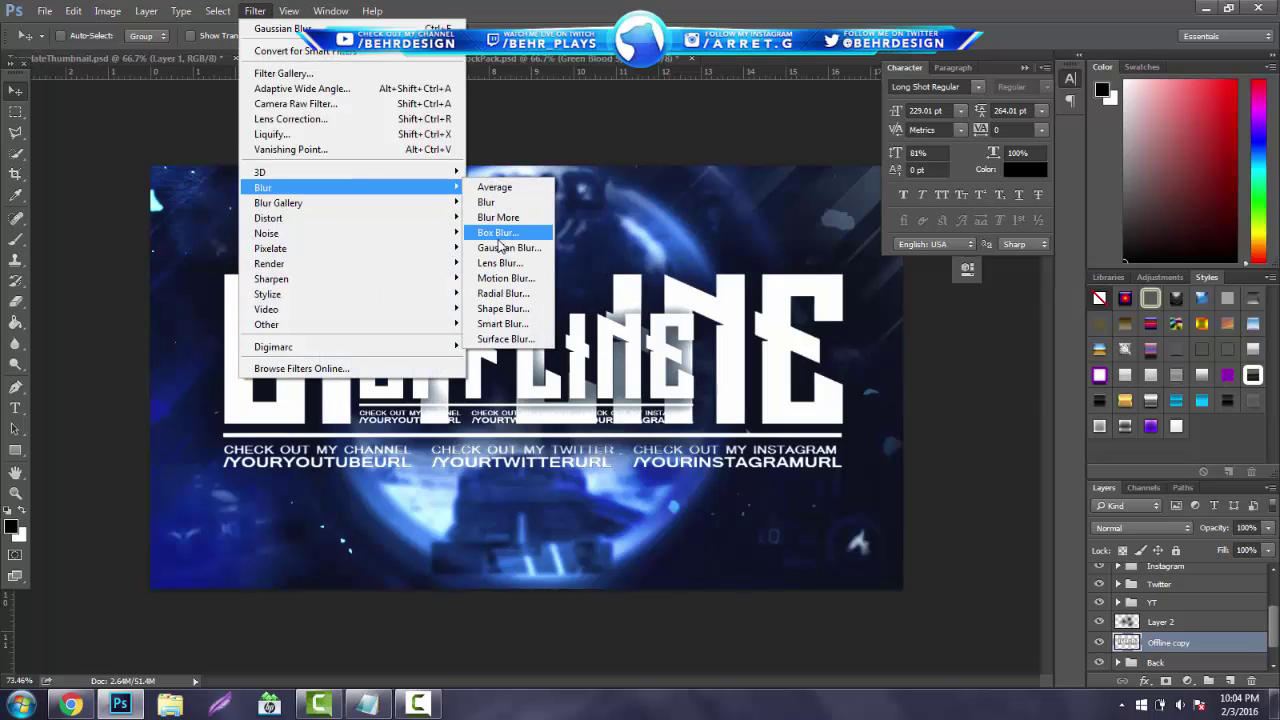
click(509, 247)
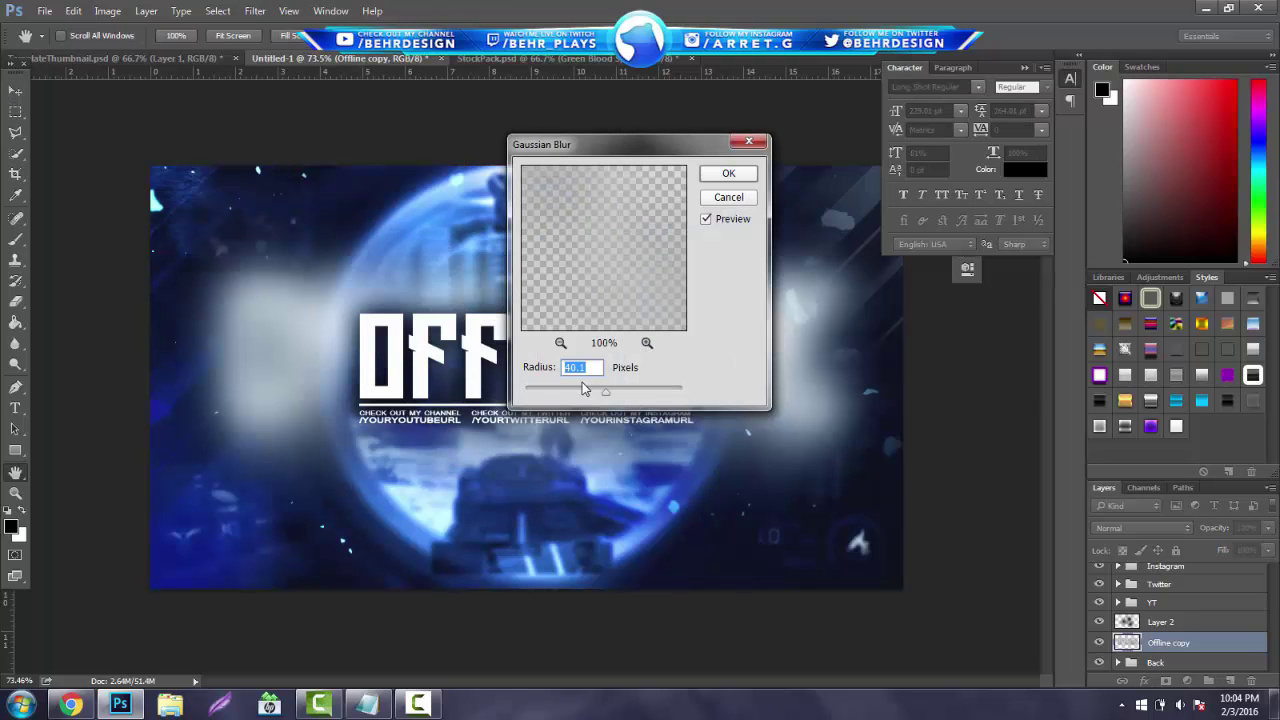
drag(557, 392, 567, 394)
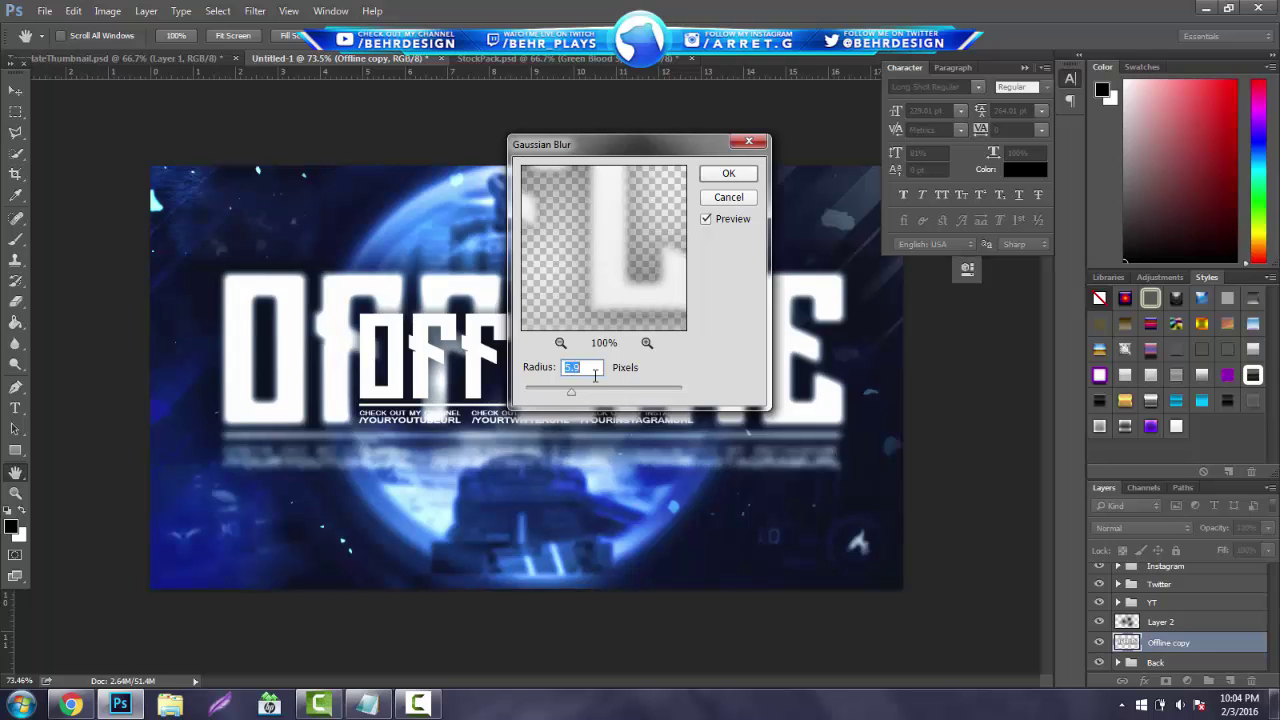
click(728, 174)
Step: Try Screen on the blurred text copy, and settle on the Soft Light blend mode
click(1140, 527)
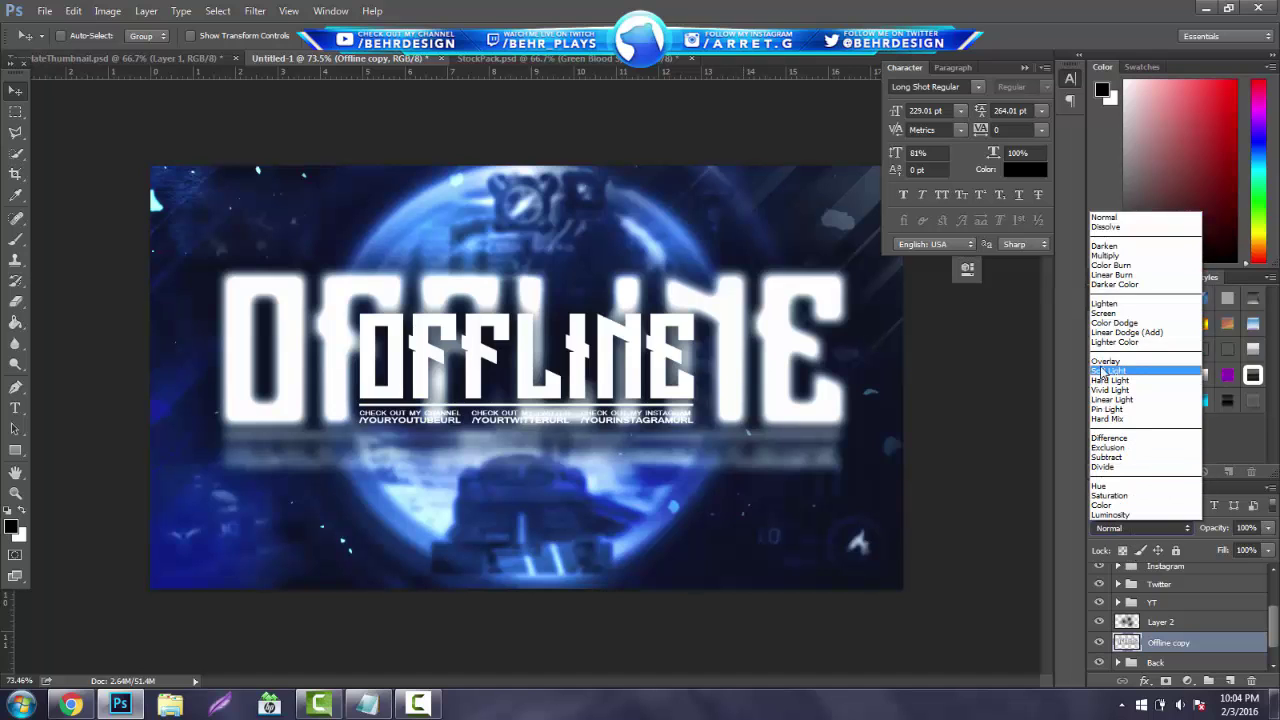
click(1104, 313)
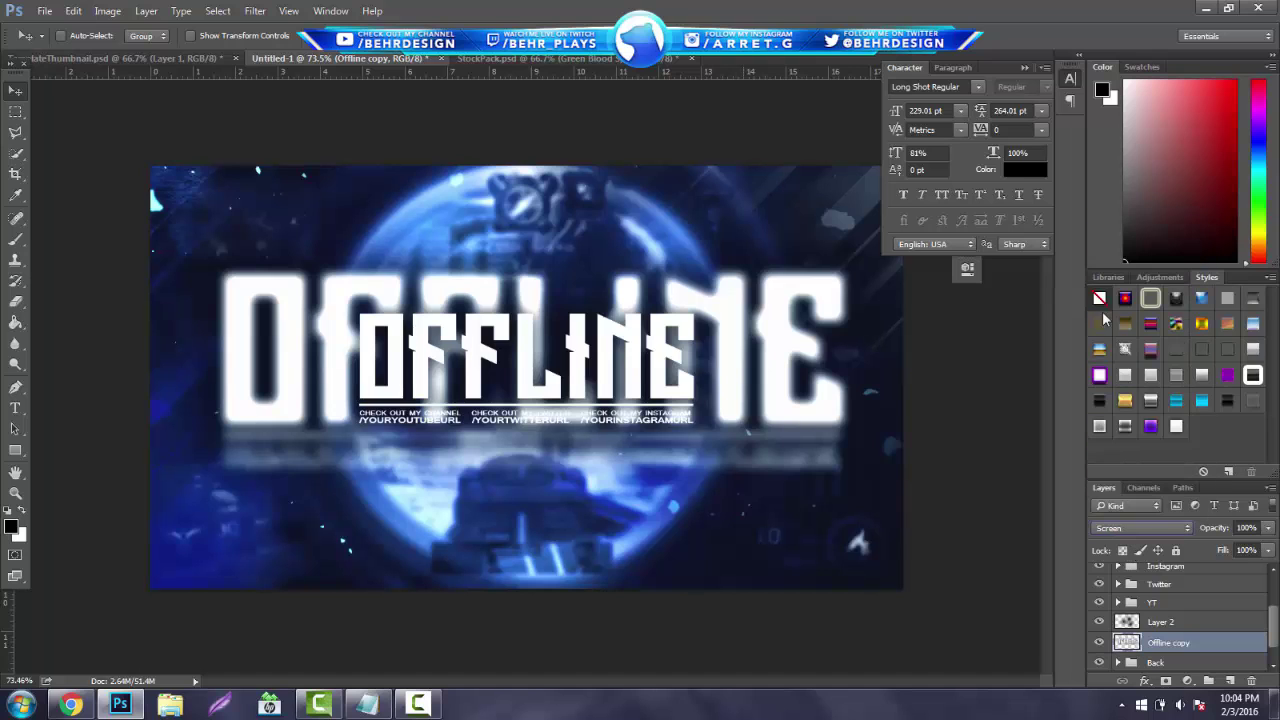
click(1155, 531)
click(1130, 374)
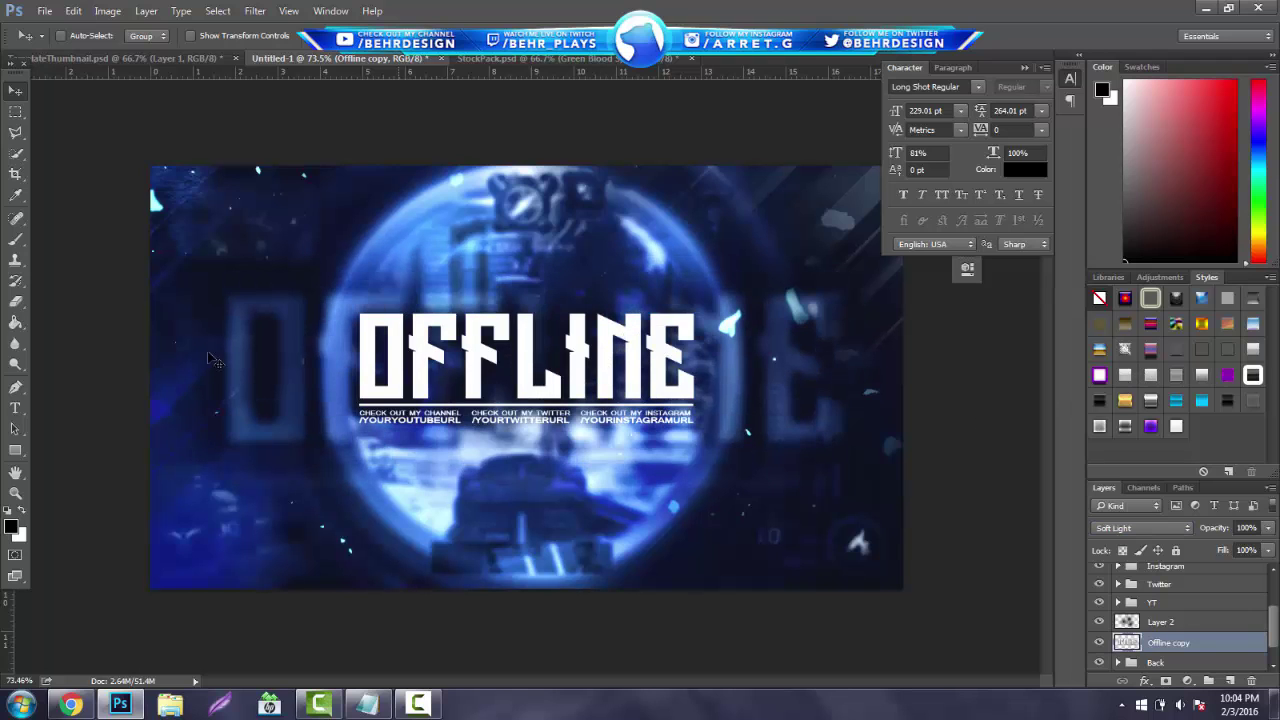
Step: Fade the outer edges of the blurred text copy with a large soft Eraser
click(14, 303)
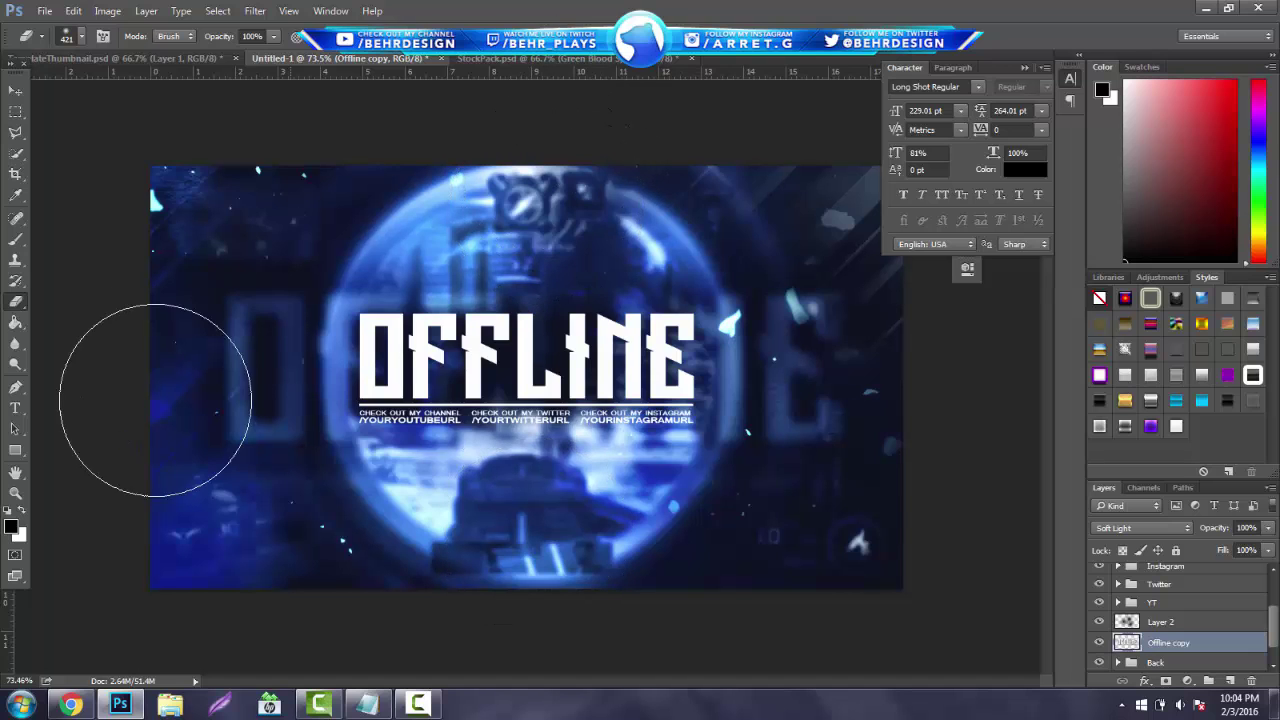
key(ctrl+z)
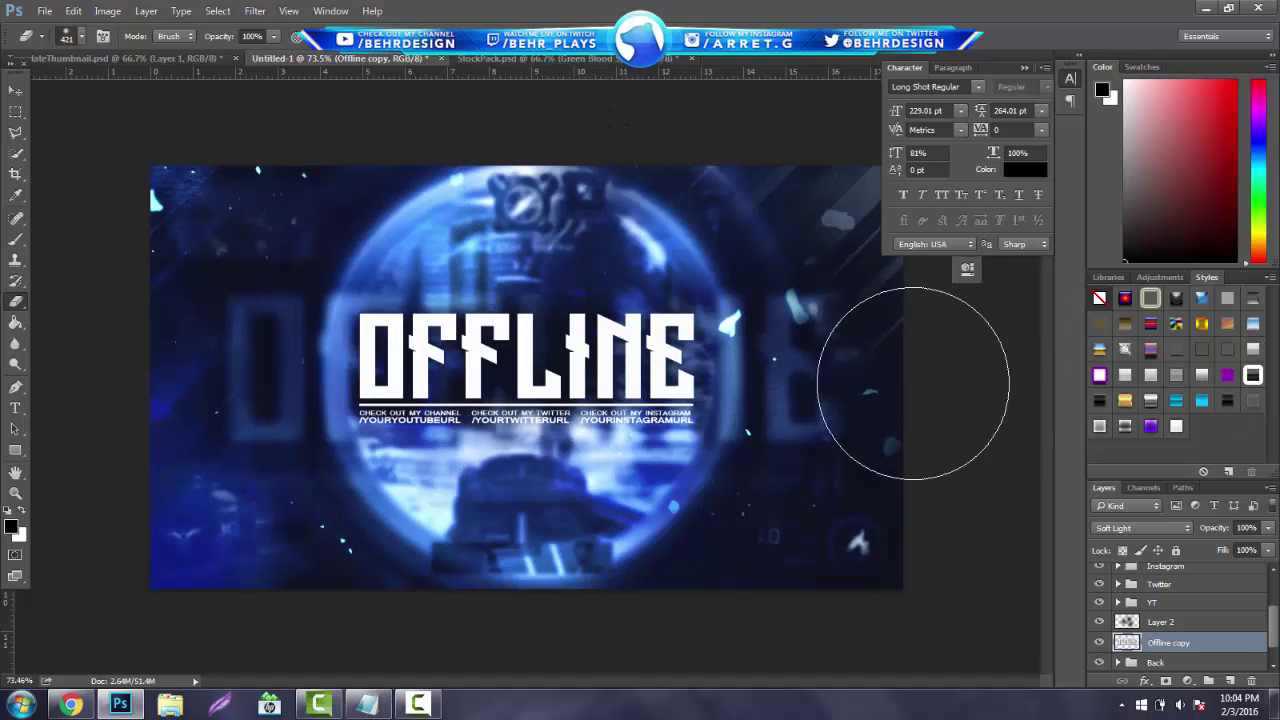
mouse_move(169, 417)
mouse_down()
mouse_move(187, 478)
mouse_move(362, 592)
mouse_move(849, 597)
mouse_move(925, 306)
mouse_up()
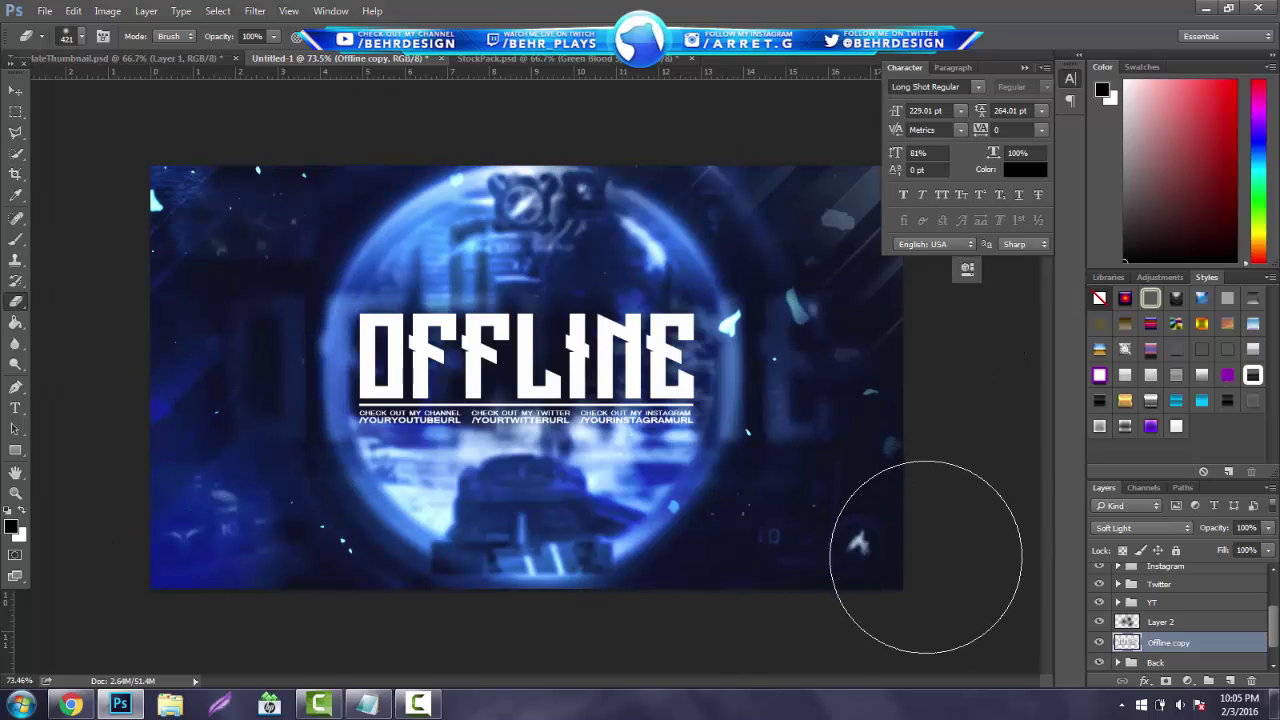
Step: Collapse the Character settings to clear the view of the whole canvas
click(24, 493)
mouse_move(529, 431)
mouse_down()
mouse_move(345, 427)
mouse_move(512, 421)
mouse_up()
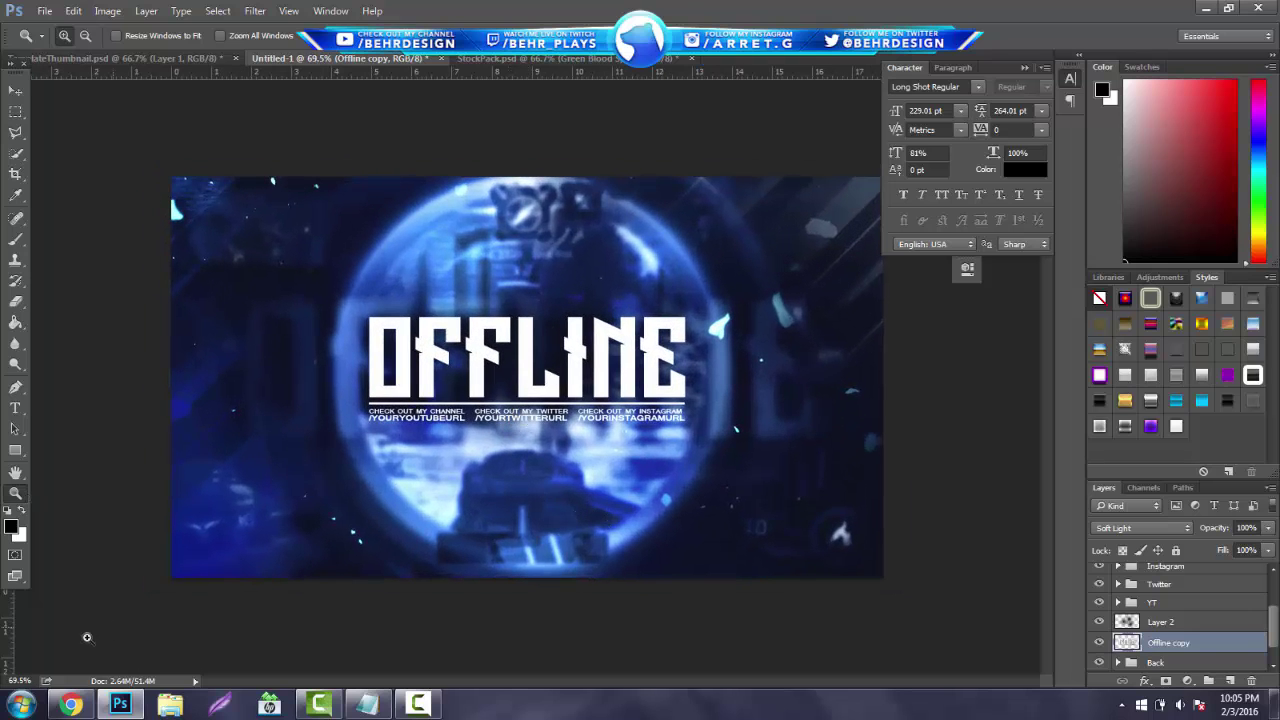
click(88, 708)
click(88, 708)
click(1025, 69)
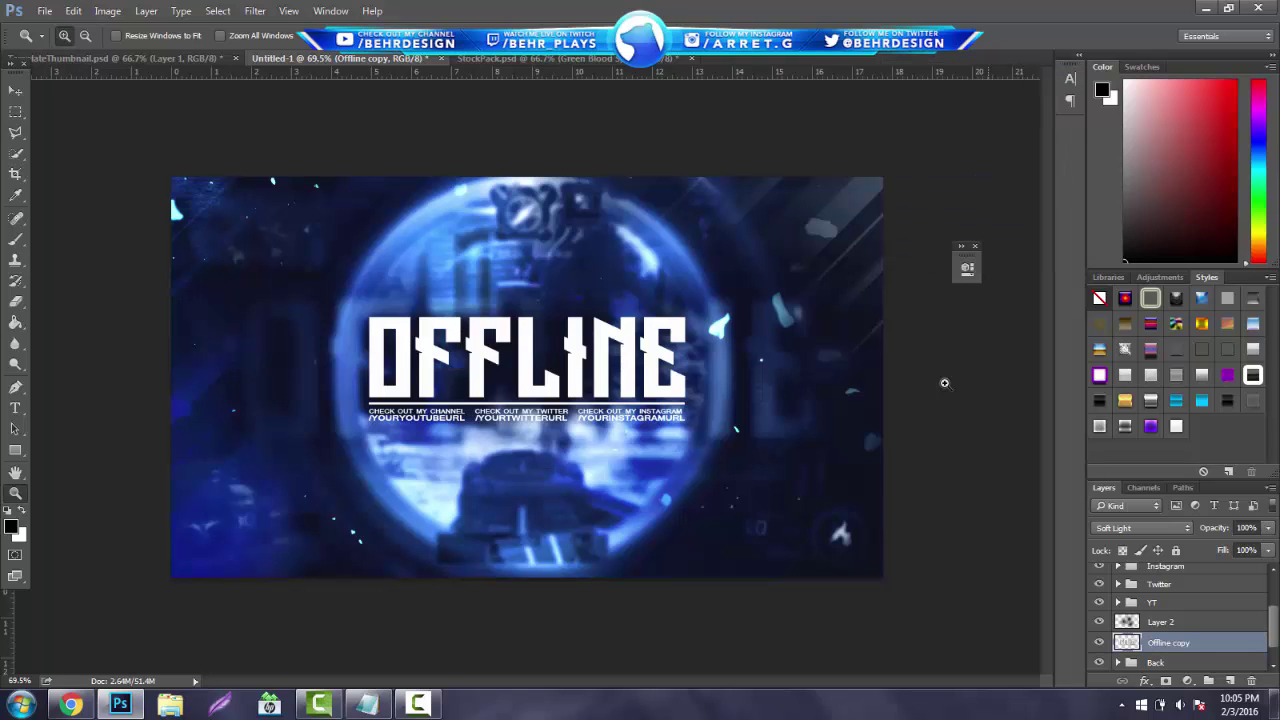
Step: Show the Blue Lights layer in StockPack.psd and copy it into the Untitled-1 document, aligned over the whole canvas below Layer 2
click(510, 60)
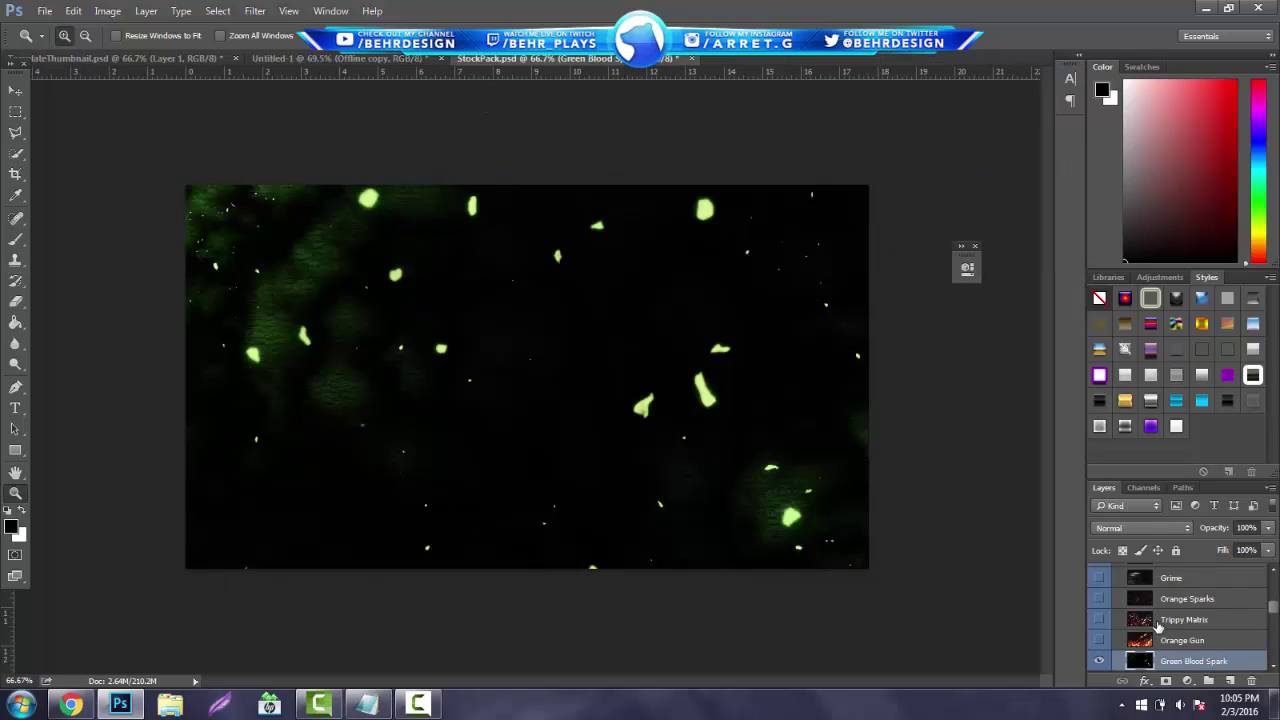
click(1143, 634)
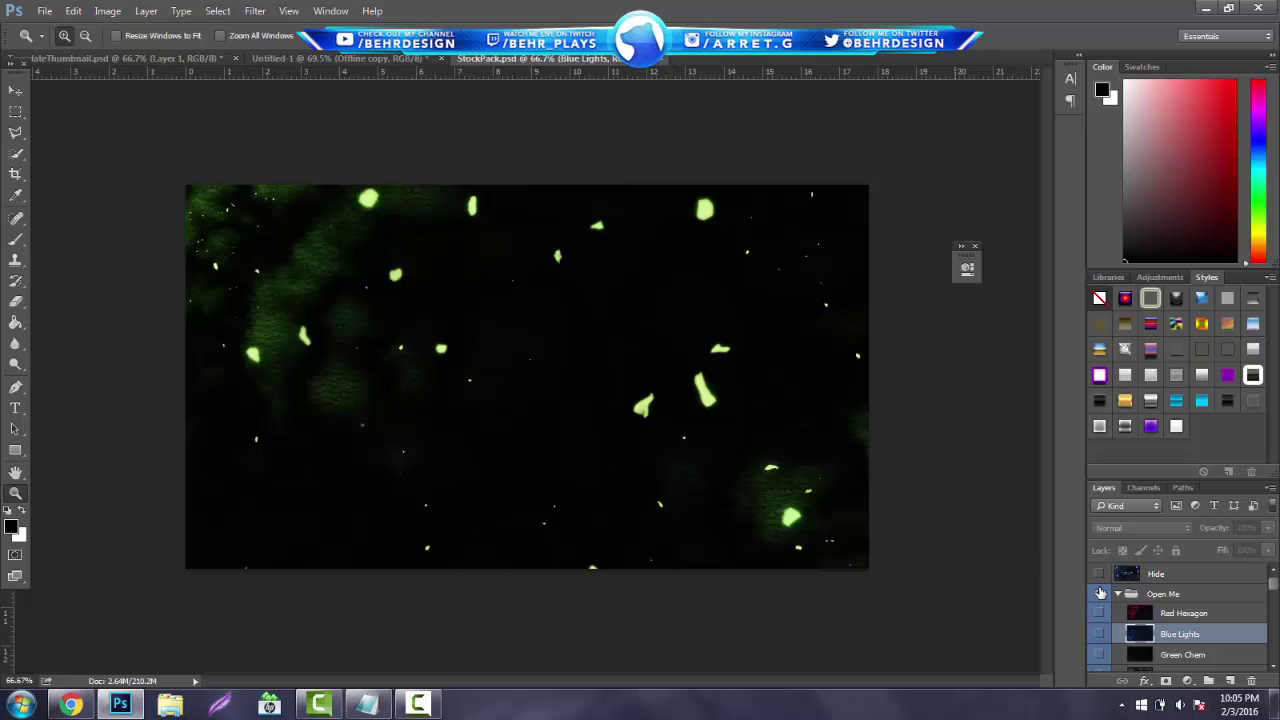
click(1099, 634)
click(13, 88)
drag(265, 104, 478, 316)
drag(510, 396, 311, 250)
Step: Set the Blue Lights layer's blend mode to Screen and shift the layer slightly to the right and up
click(1140, 527)
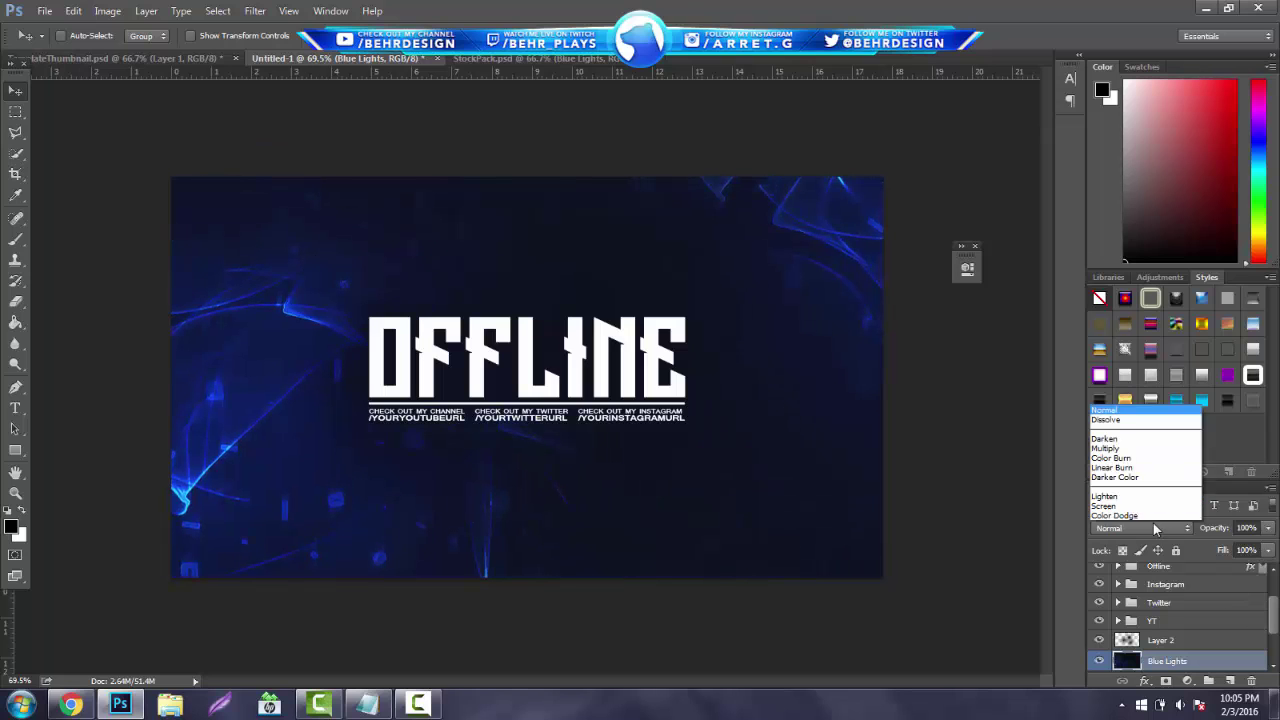
click(1130, 316)
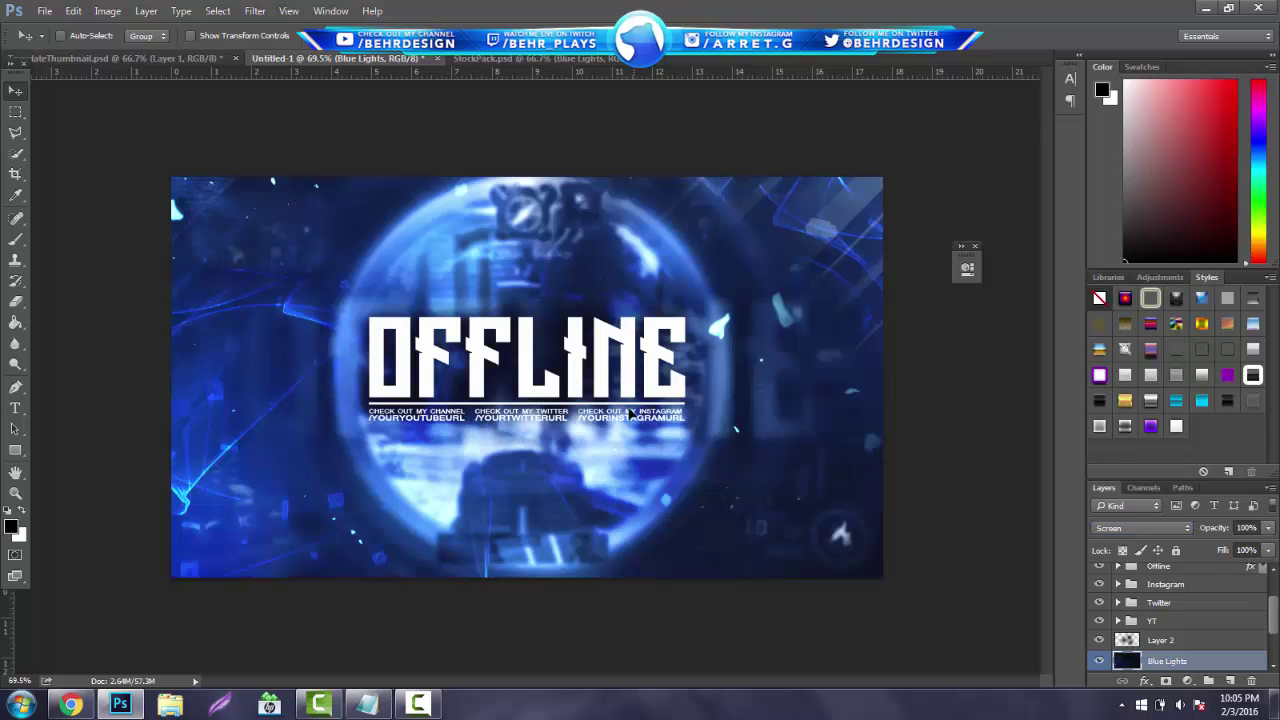
drag(635, 390, 660, 370)
drag(660, 370, 662, 413)
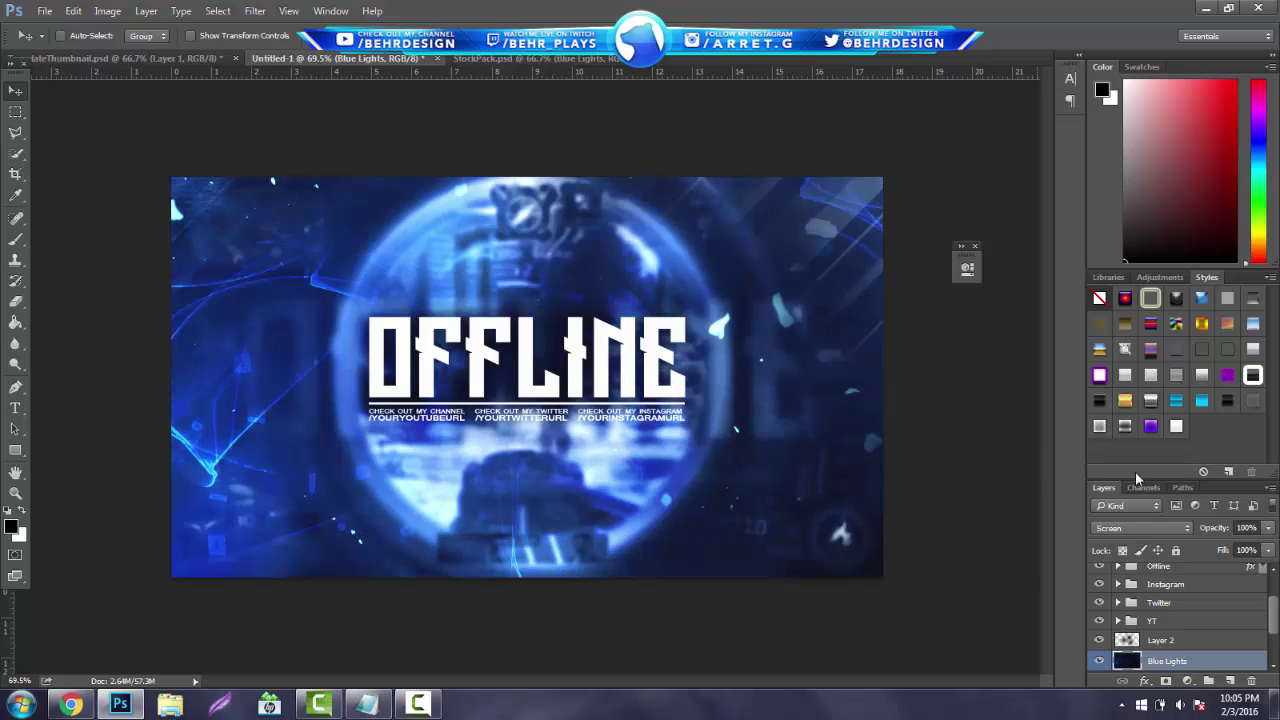
Step: Soften the Blue Lights layer along the lower-left area of the canvas with a large soft Eraser
click(15, 301)
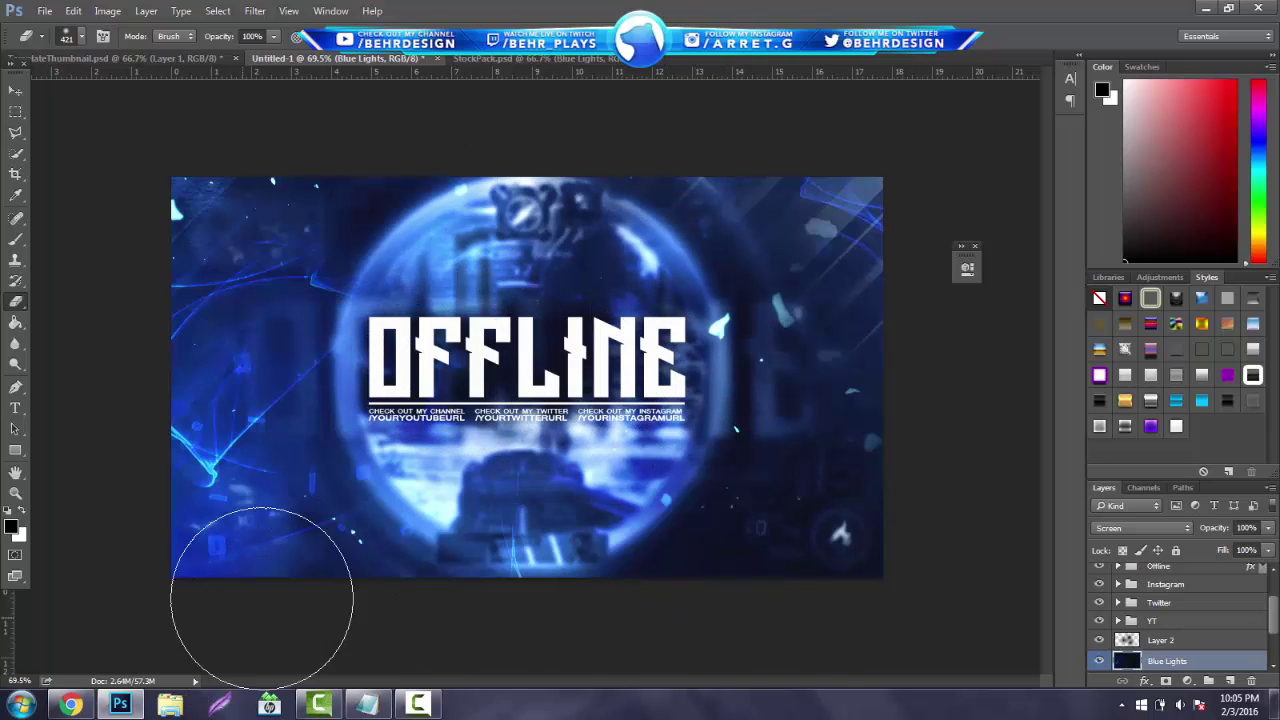
click(263, 595)
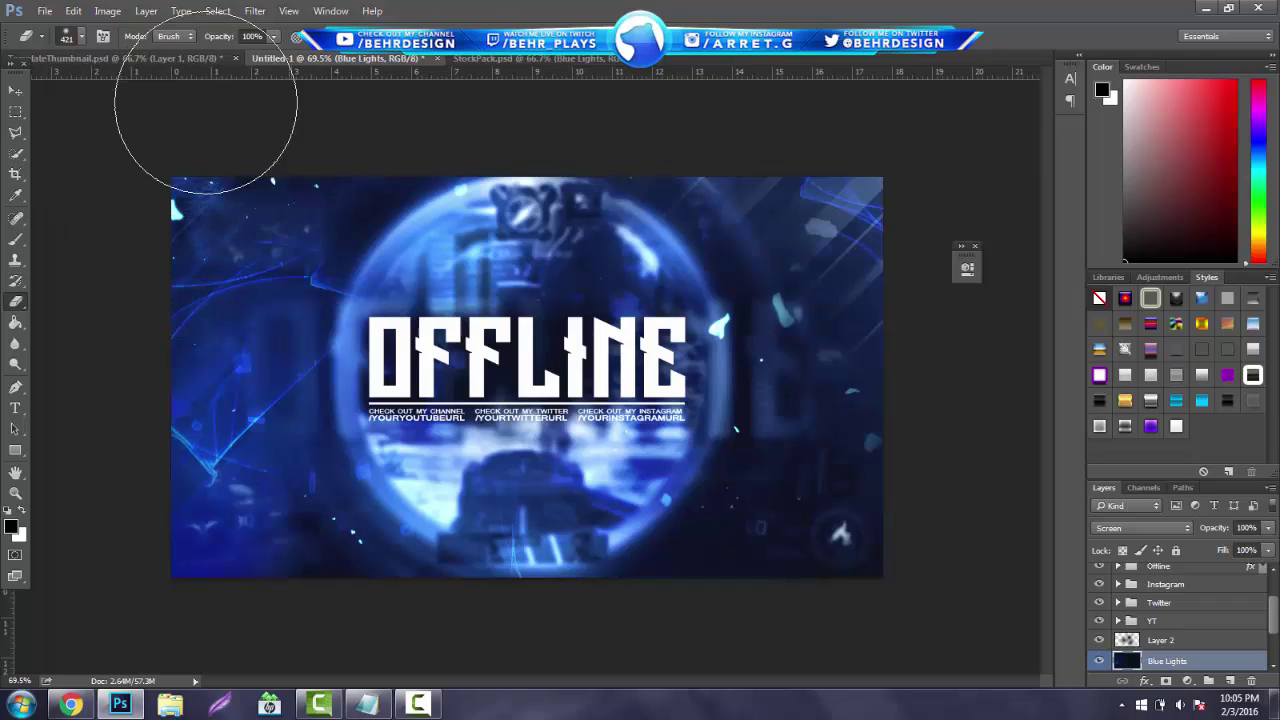
drag(1192, 662, 1194, 640)
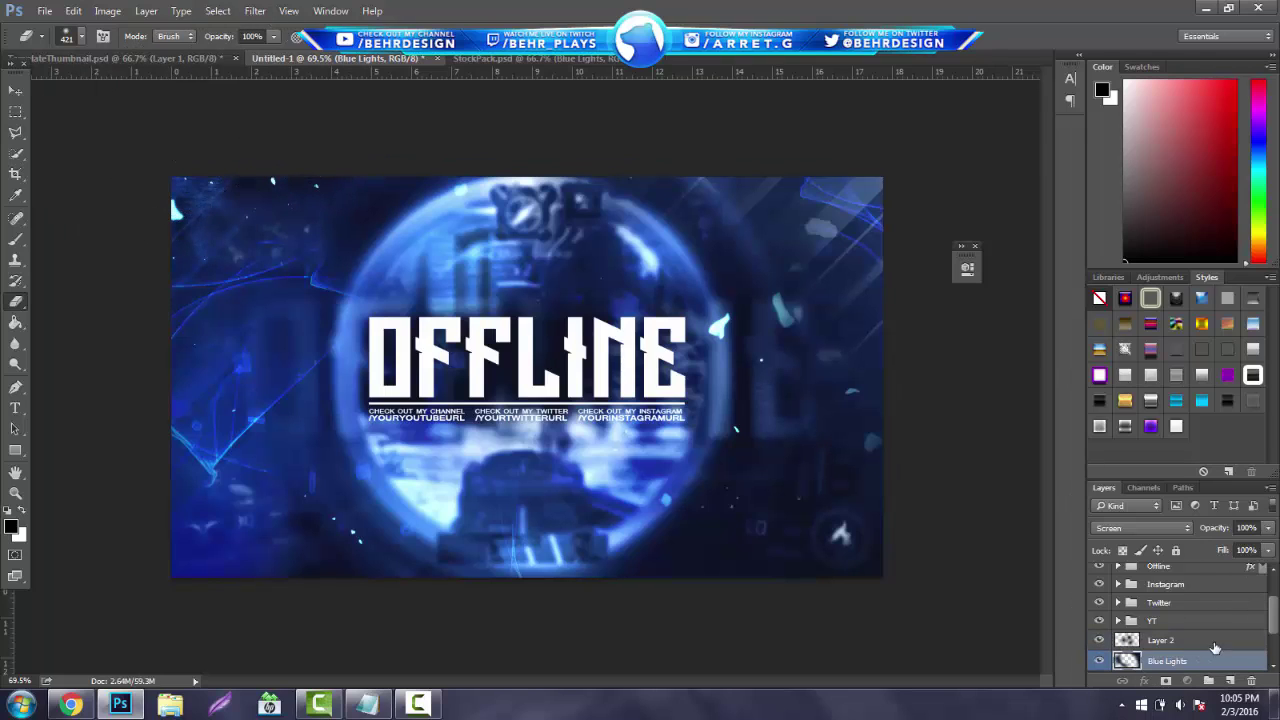
Step: Create a new layer above the Offline group and darken the canvas edges with a large soft black brush
scroll(1196, 610, up, 2)
click(1200, 613)
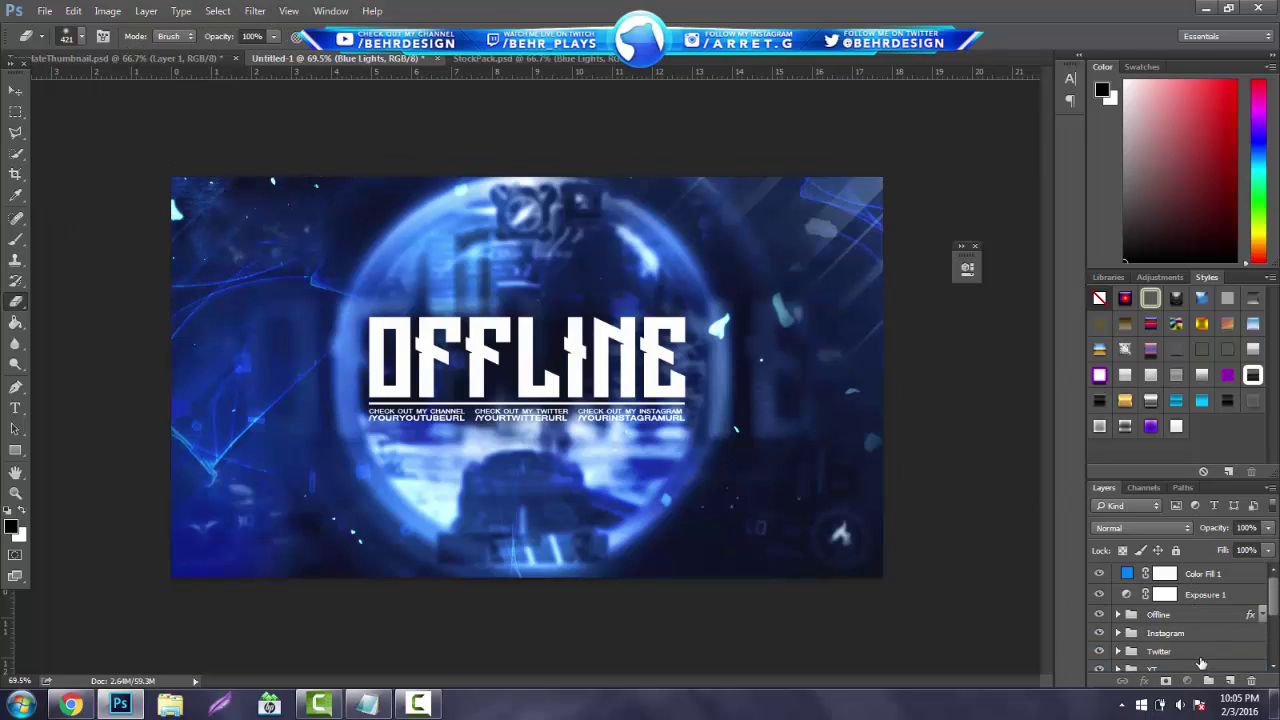
click(1230, 681)
key(b)
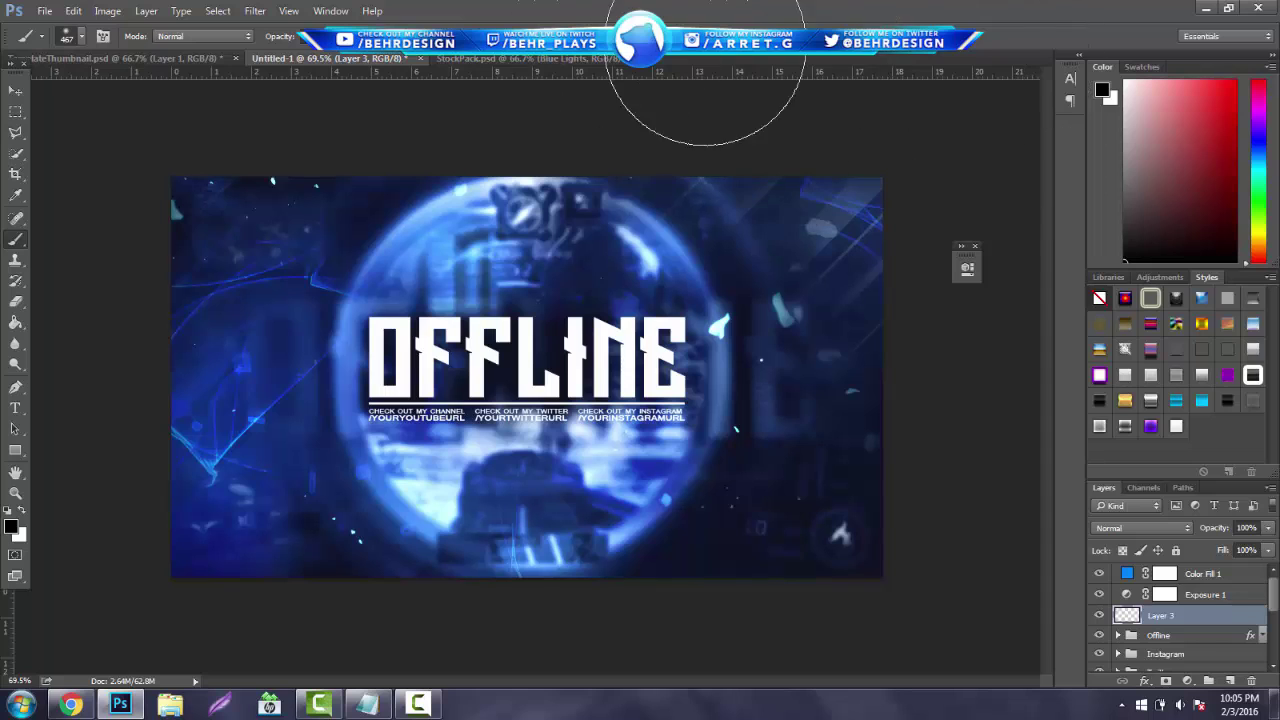
Step: Add a Curves adjustment layer above Color Fill 1 and pull the highlights and shadows slightly down
click(1212, 576)
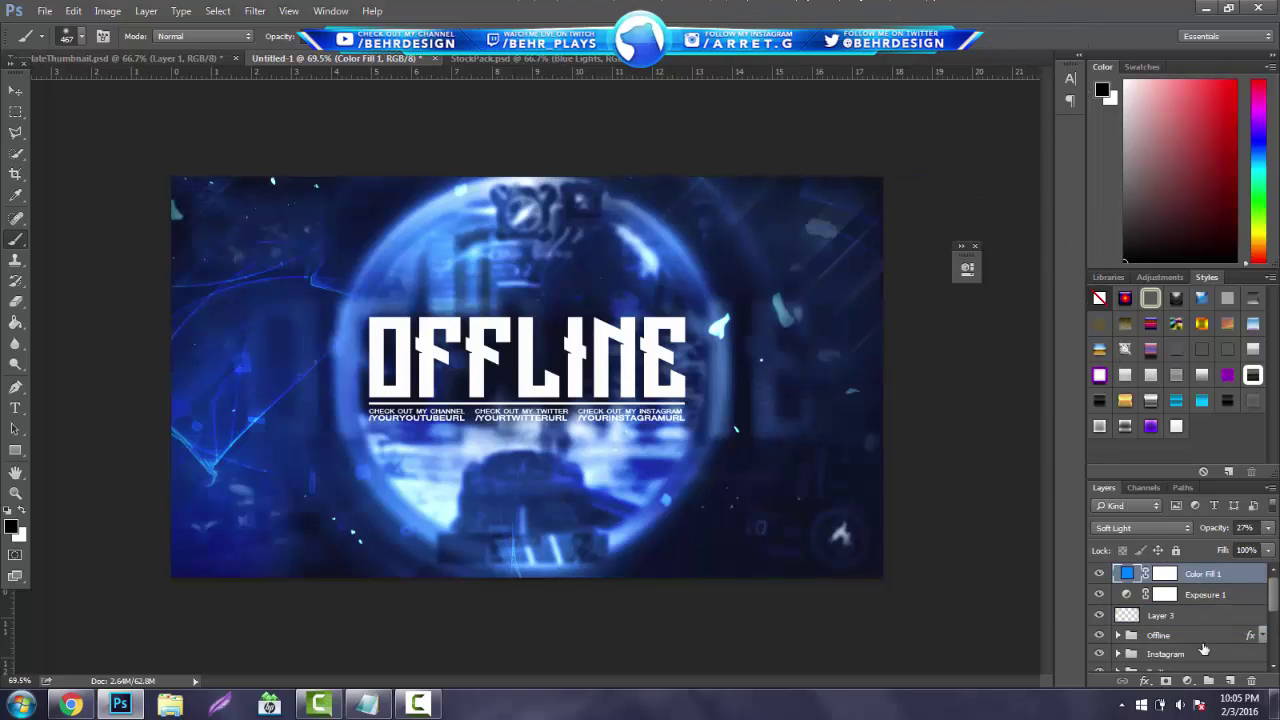
click(1187, 681)
click(1176, 426)
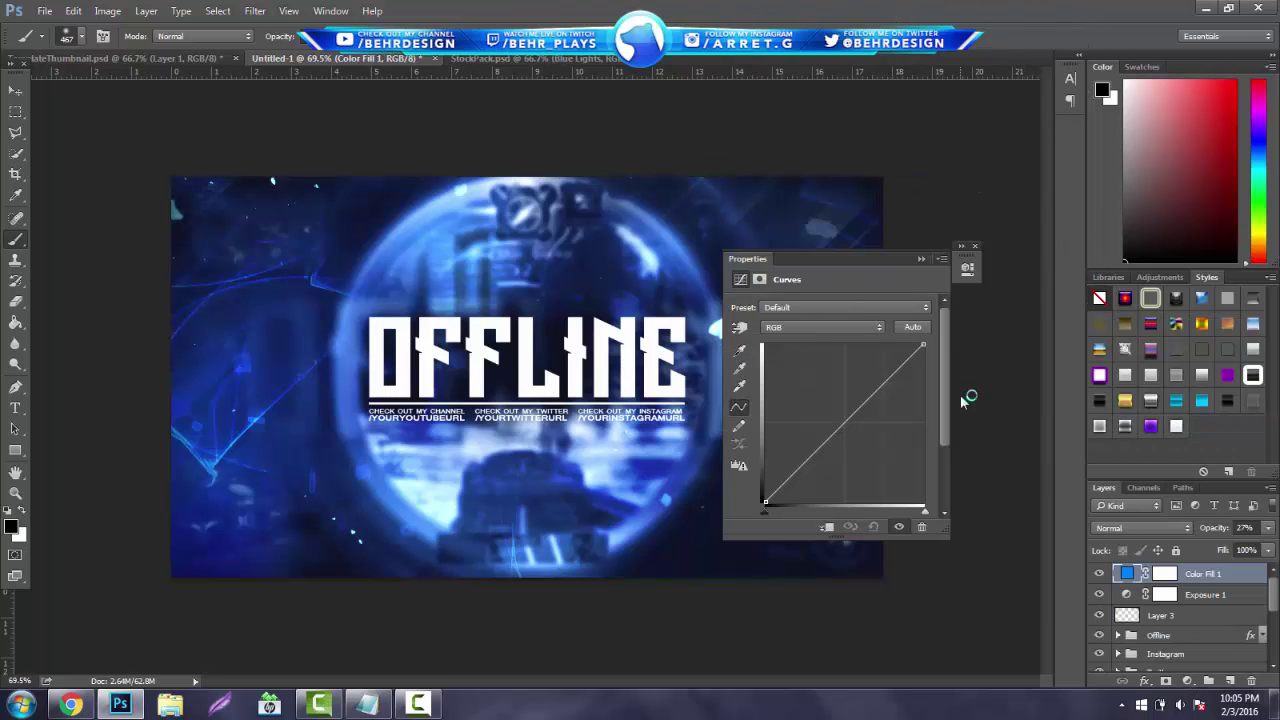
drag(905, 365, 904, 370)
drag(794, 484, 787, 483)
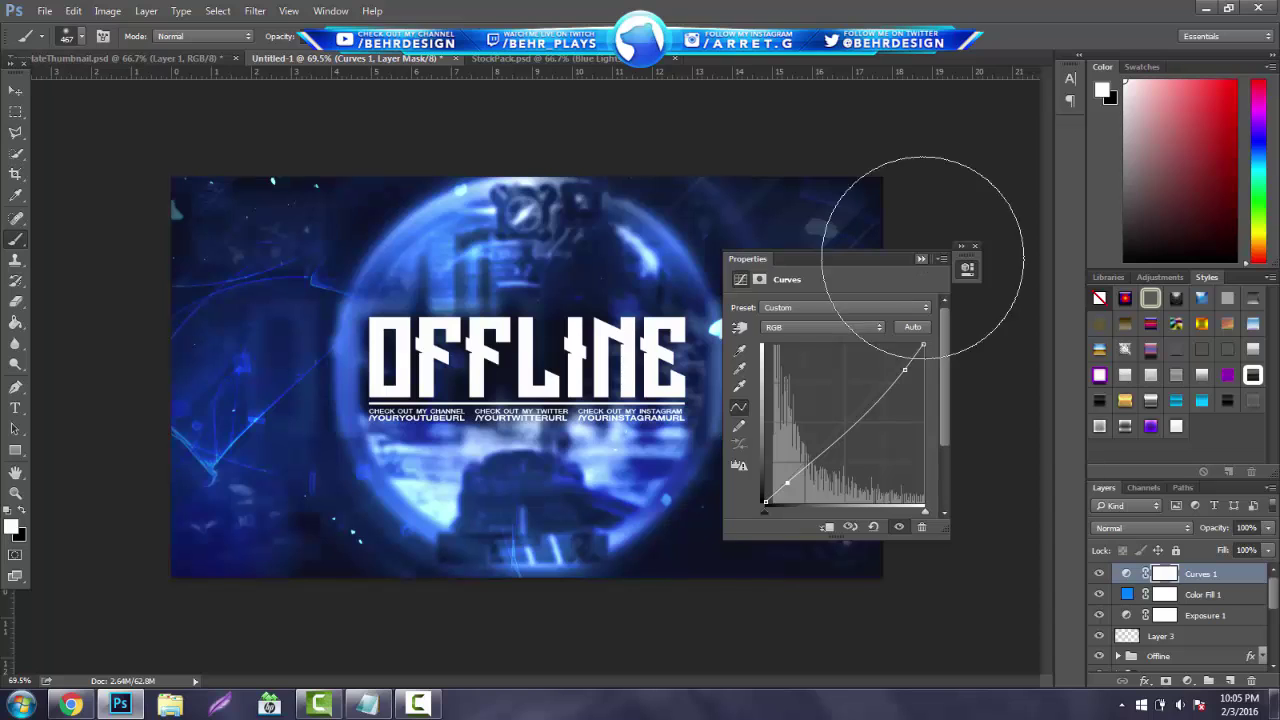
click(960, 246)
Step: Add a Brightness/Contrast adjustment layer above Curves 1 with the contrast set to 24
click(1187, 681)
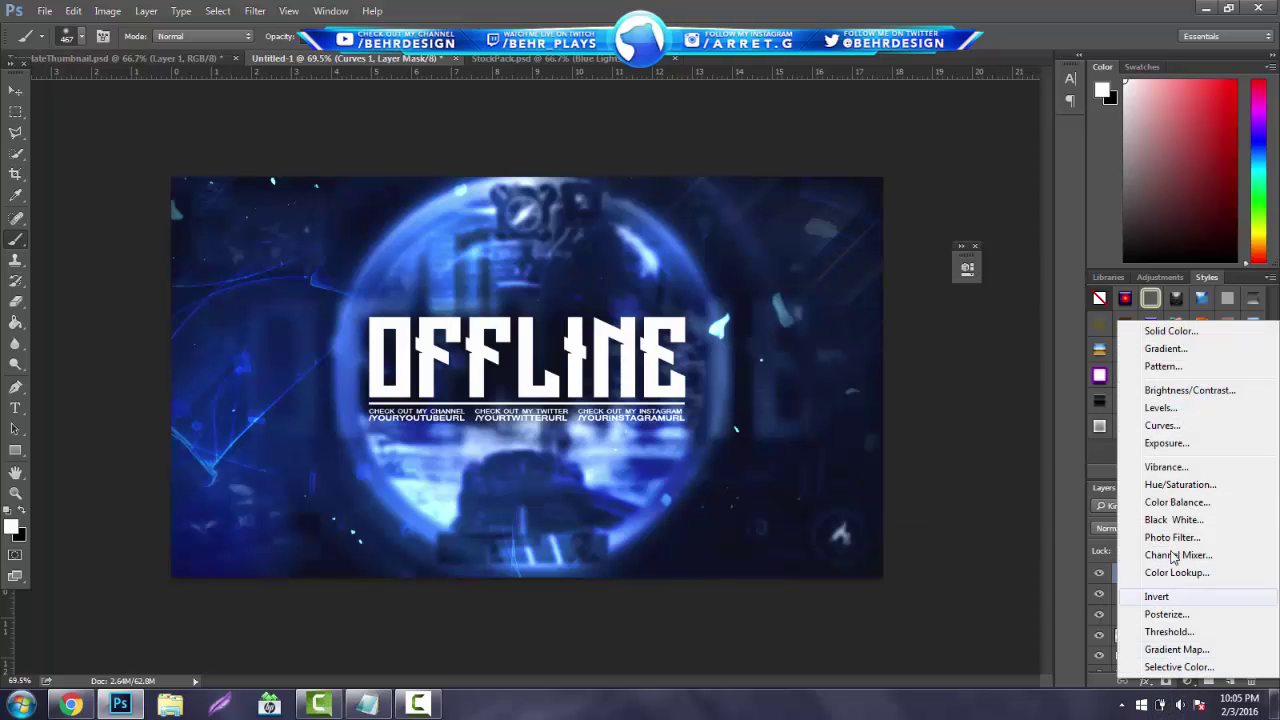
click(1190, 390)
drag(830, 380, 762, 381)
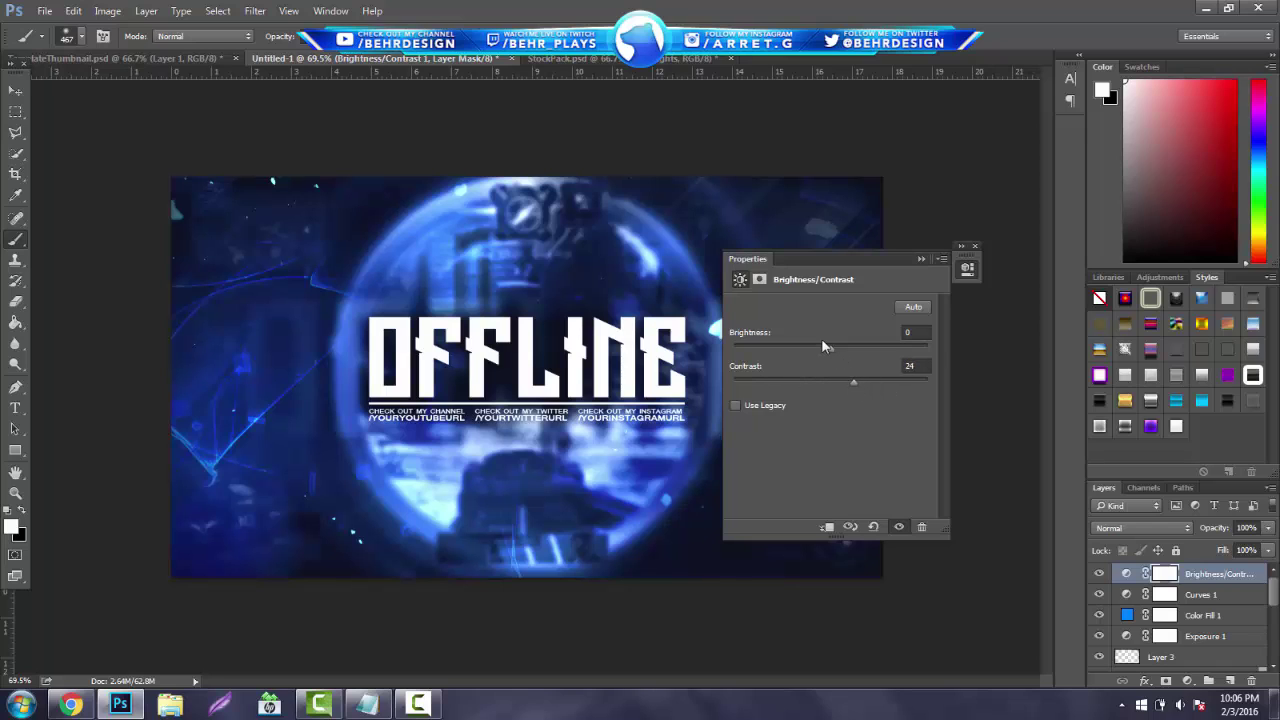
click(915, 259)
Step: Add a Hue/Saturation adjustment layer with saturation +10 and lightness -7
click(1187, 681)
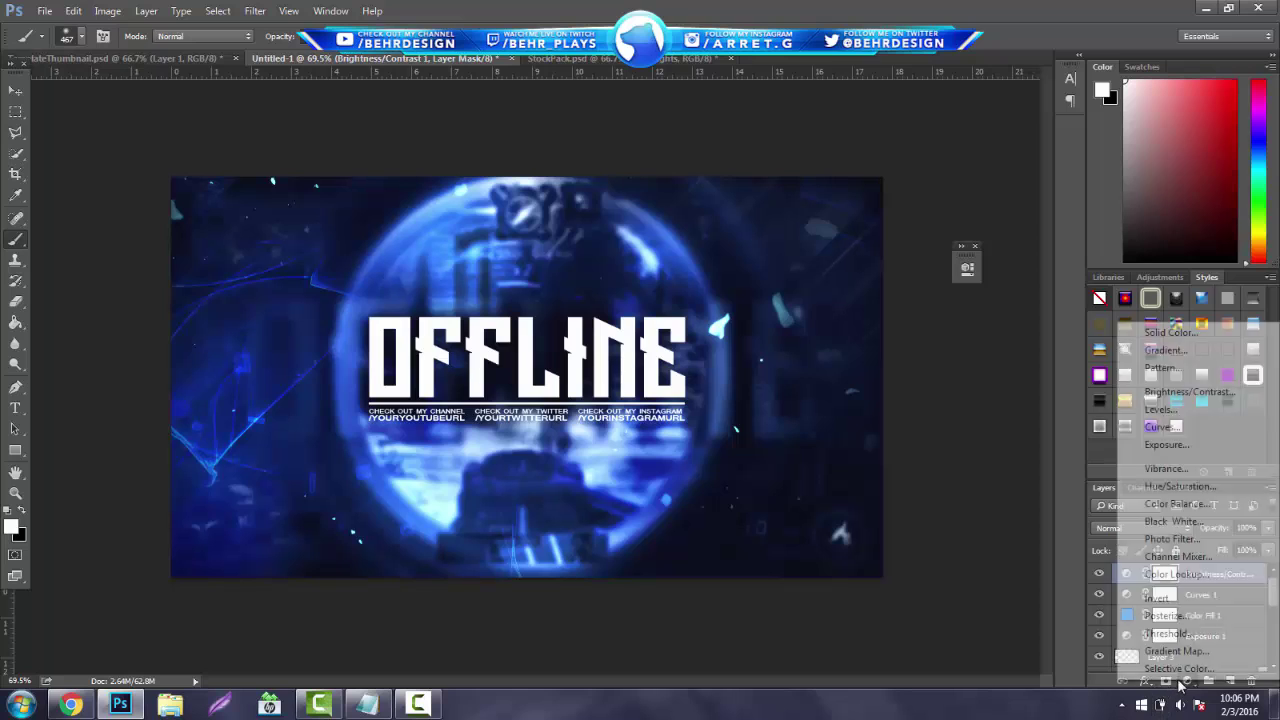
click(1178, 486)
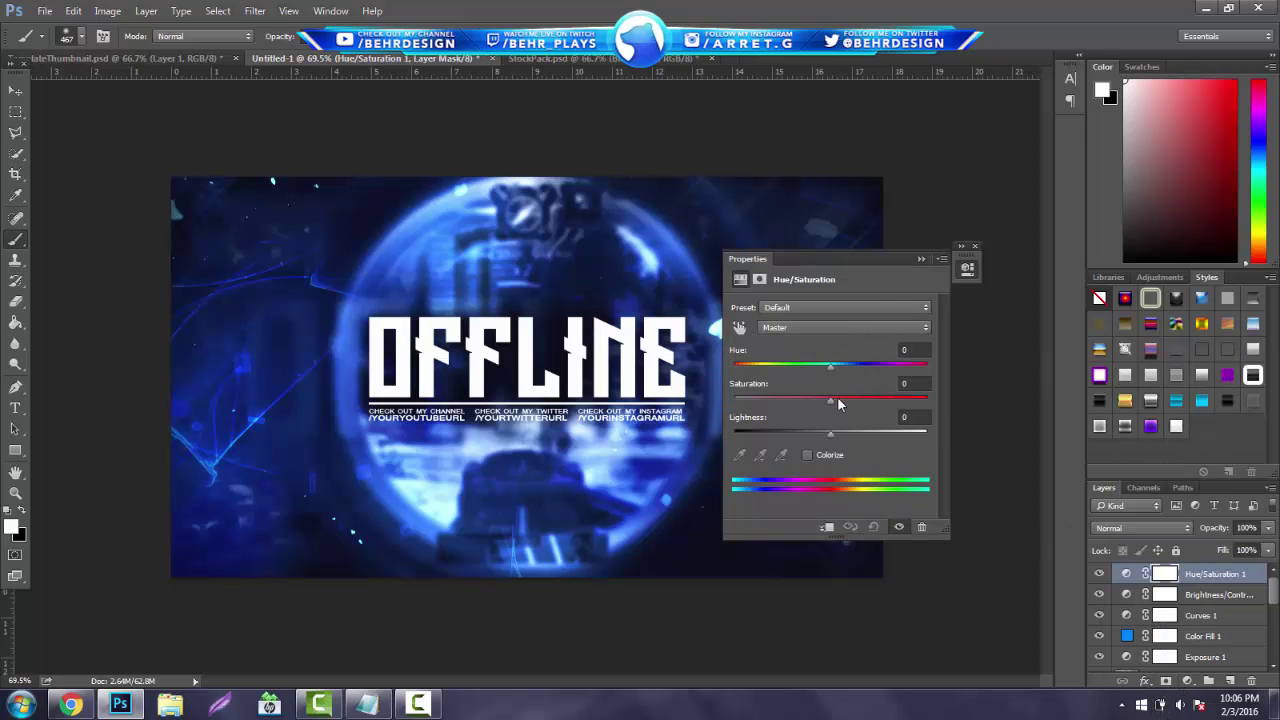
drag(837, 399, 827, 431)
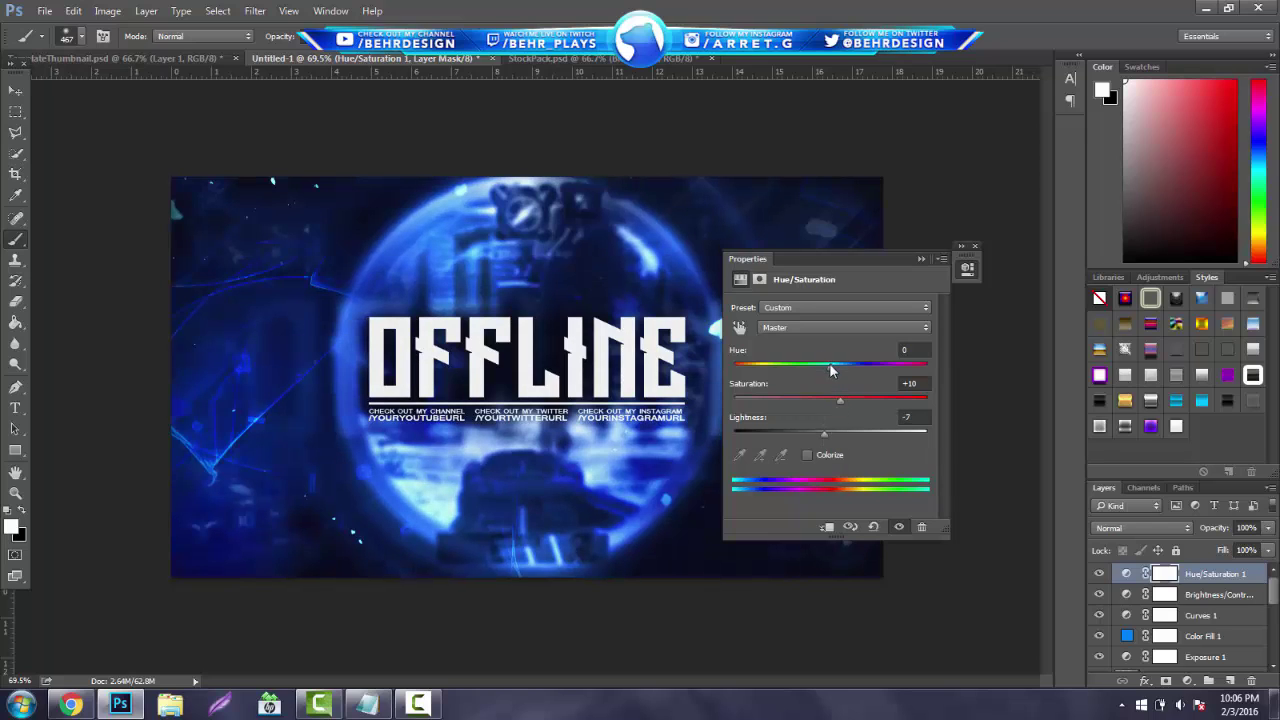
click(921, 259)
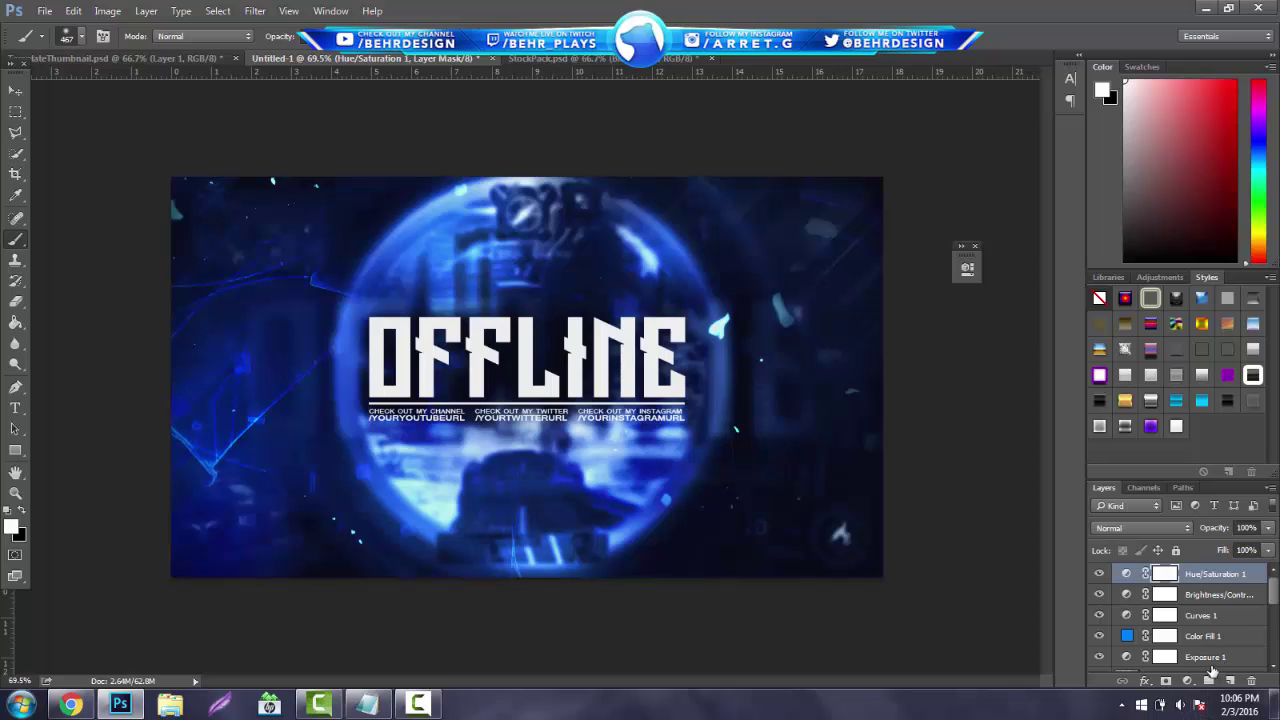
Step: Add a second Hue/Saturation adjustment layer, try shifting its hue to red-orange, and undo the hue shift
click(1187, 680)
click(1180, 484)
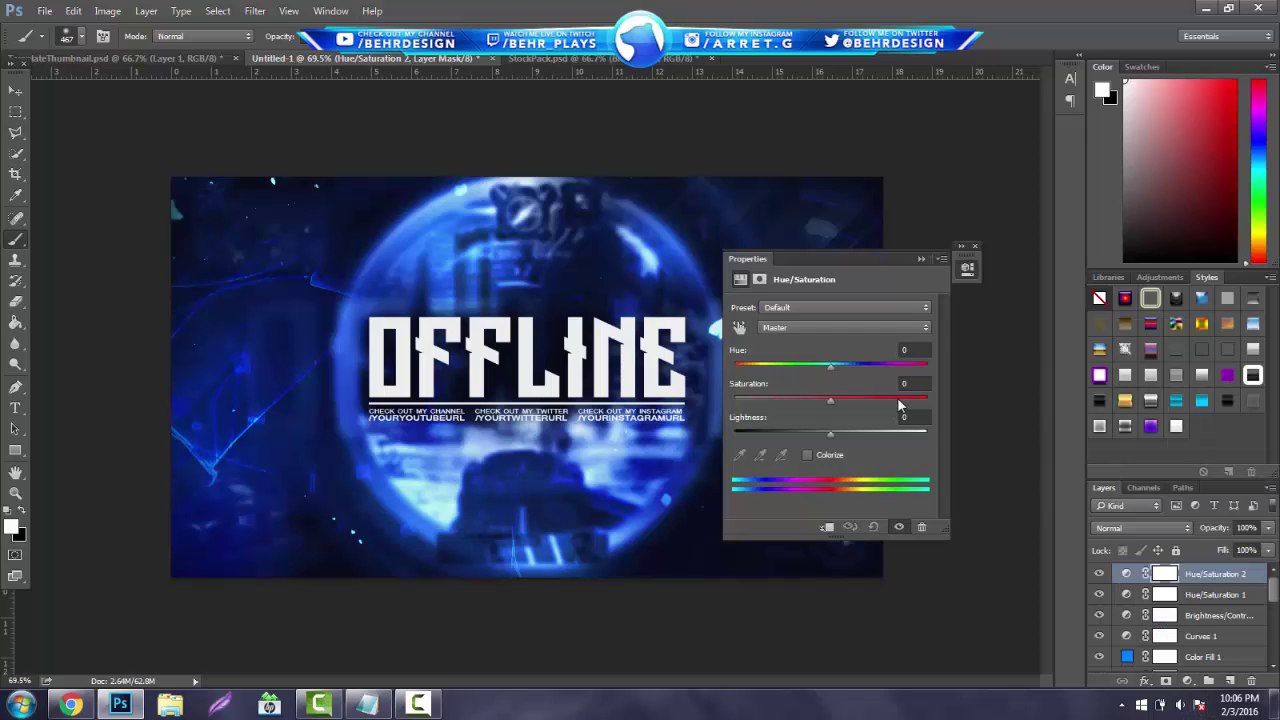
drag(835, 374, 920, 366)
click(921, 259)
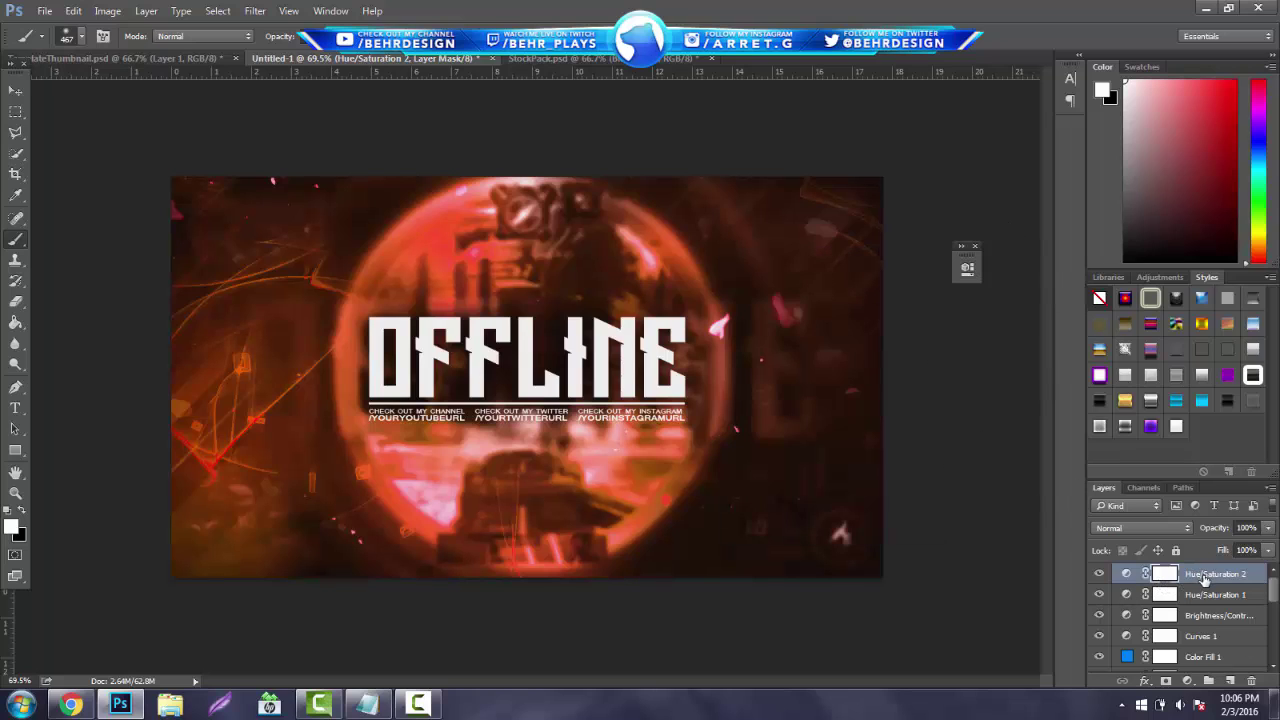
key(Delete)
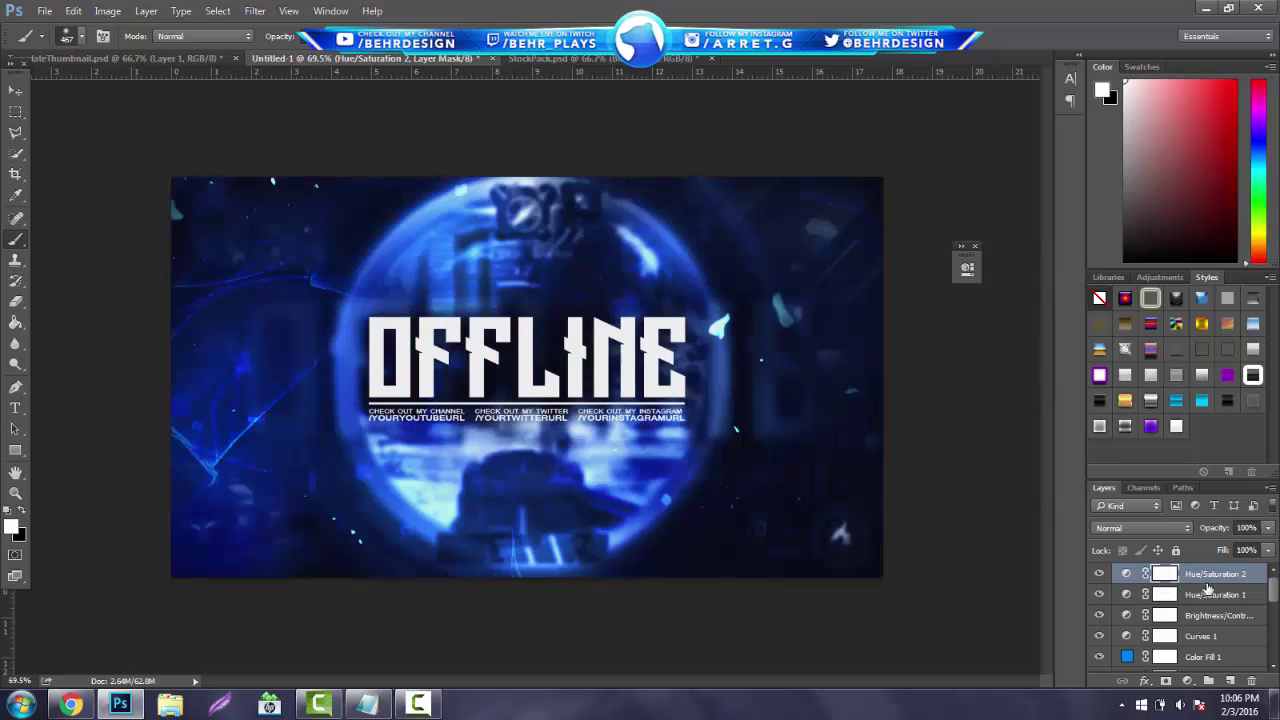
Step: Group the layers from Hue/Saturation 1 down to Layer 3 and name the group "Don't Touch"
scroll(1206, 602, down, 2)
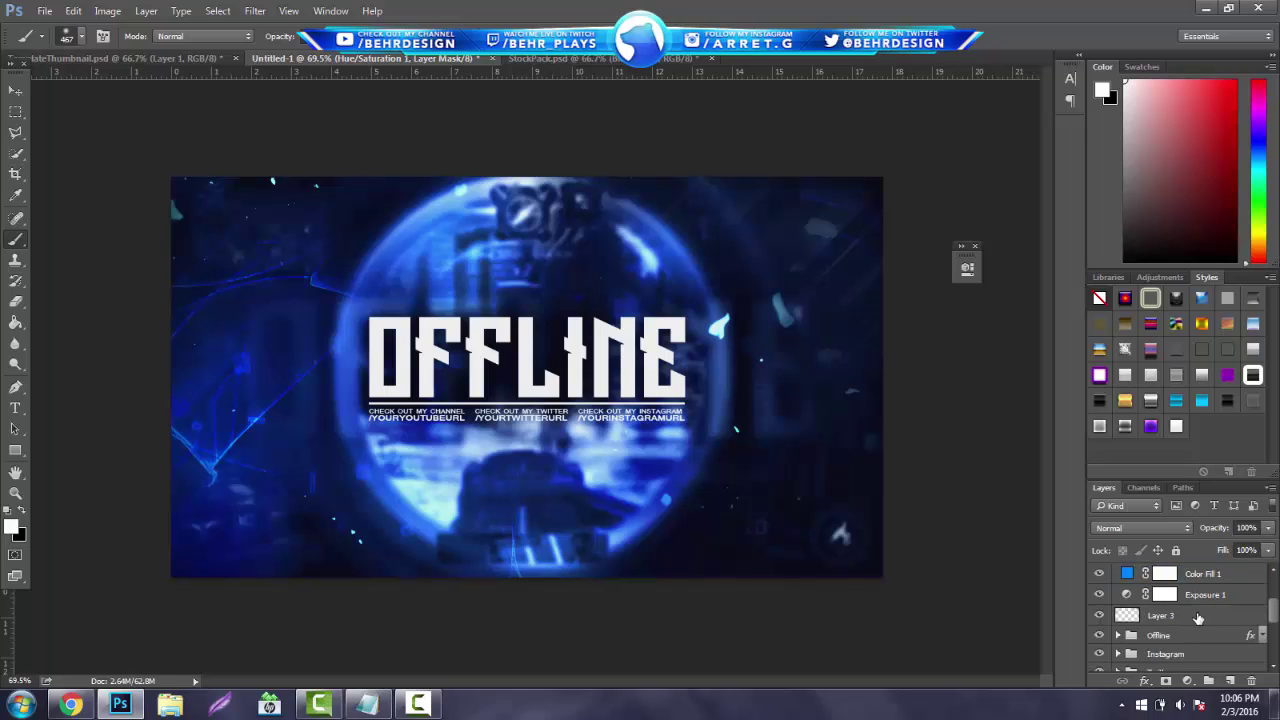
shift+click(1196, 615)
key(ctrl+g)
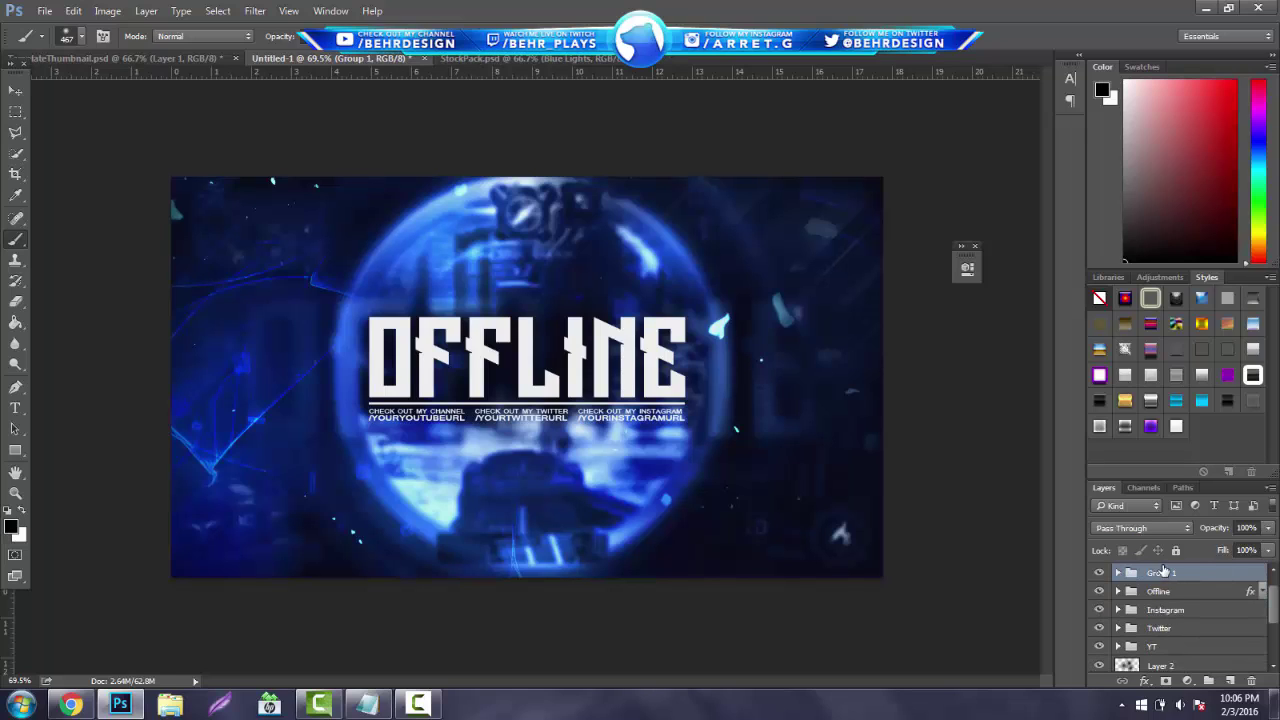
double_click(1160, 573)
text(Dont)
key(Return)
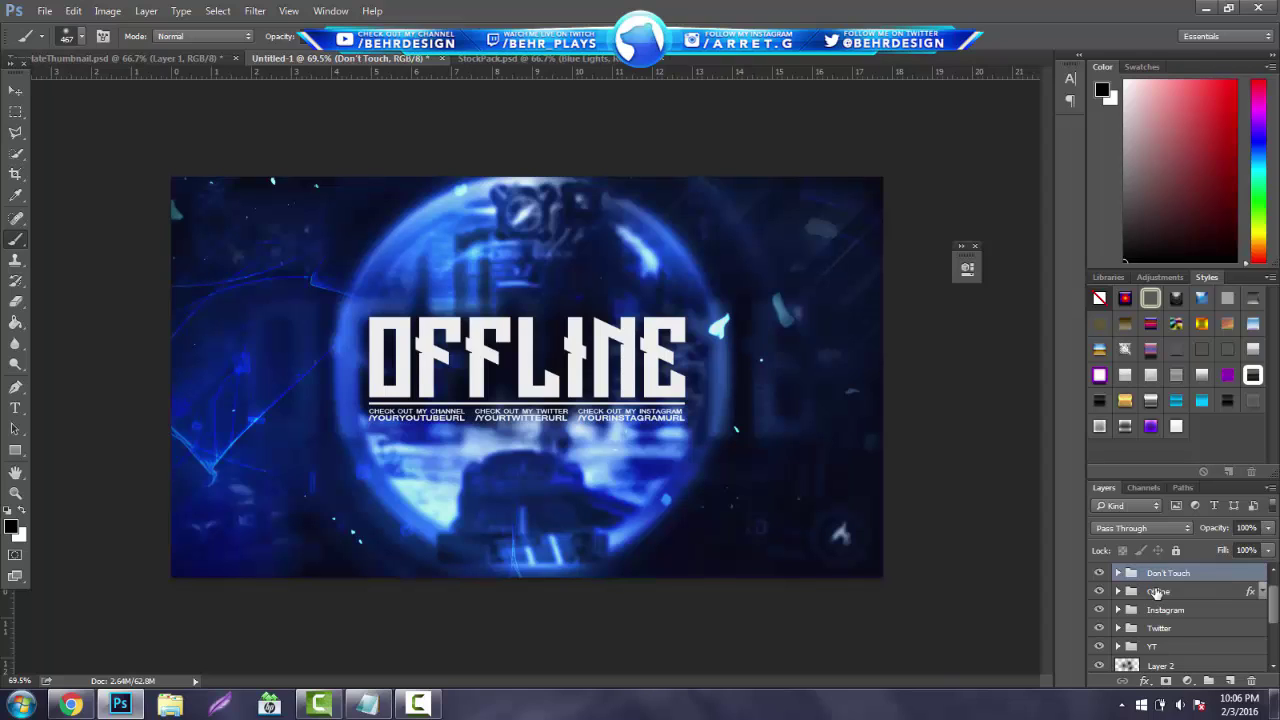
Step: Rename the Hue/Saturation 2 layer as "Color Changer"
scroll(1160, 622, up, 1)
double_click(1205, 575)
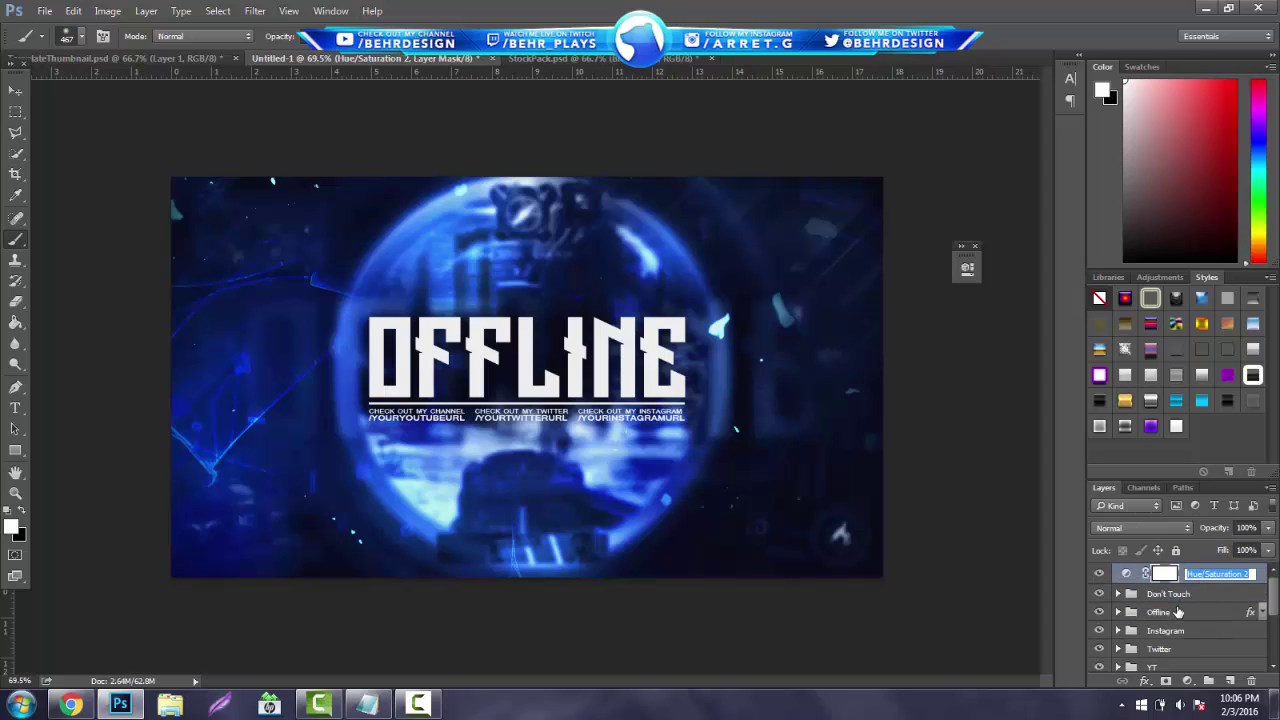
text(Color Changer)
key(Return)
Step: Group the layers from Layer 2 down to just above the Back group and name that group "Don't Touch"
scroll(1200, 596, down, 2)
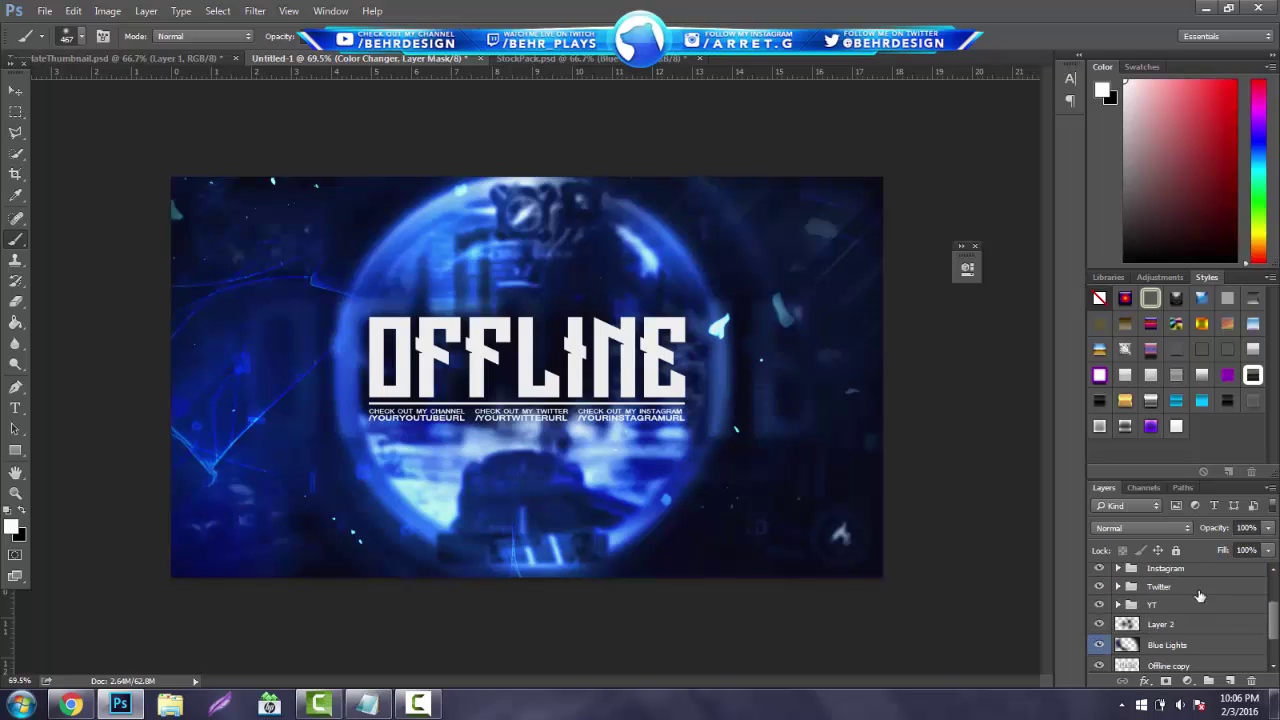
click(1163, 628)
scroll(1180, 647, down, 2)
shift+click(1173, 624)
drag(1171, 617, 1166, 625)
key(ctrl+g)
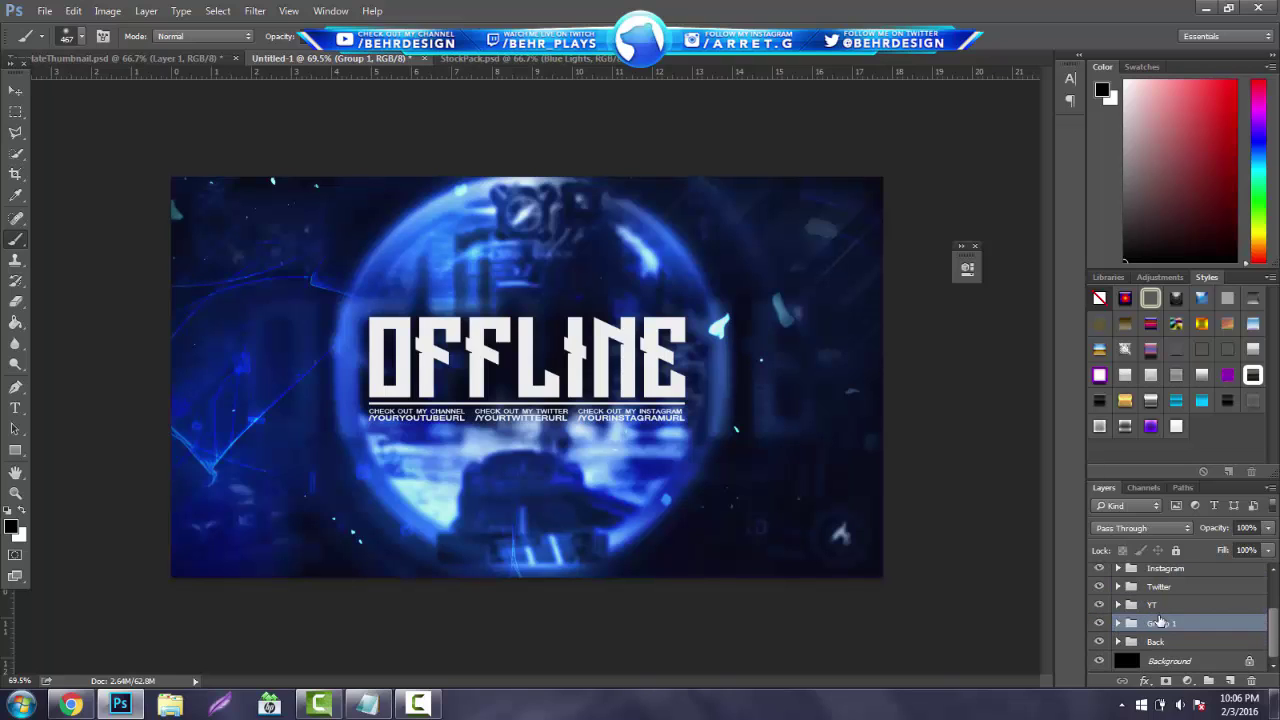
double_click(1162, 625)
text(Dont )
text(on't Touch)
key(Return)
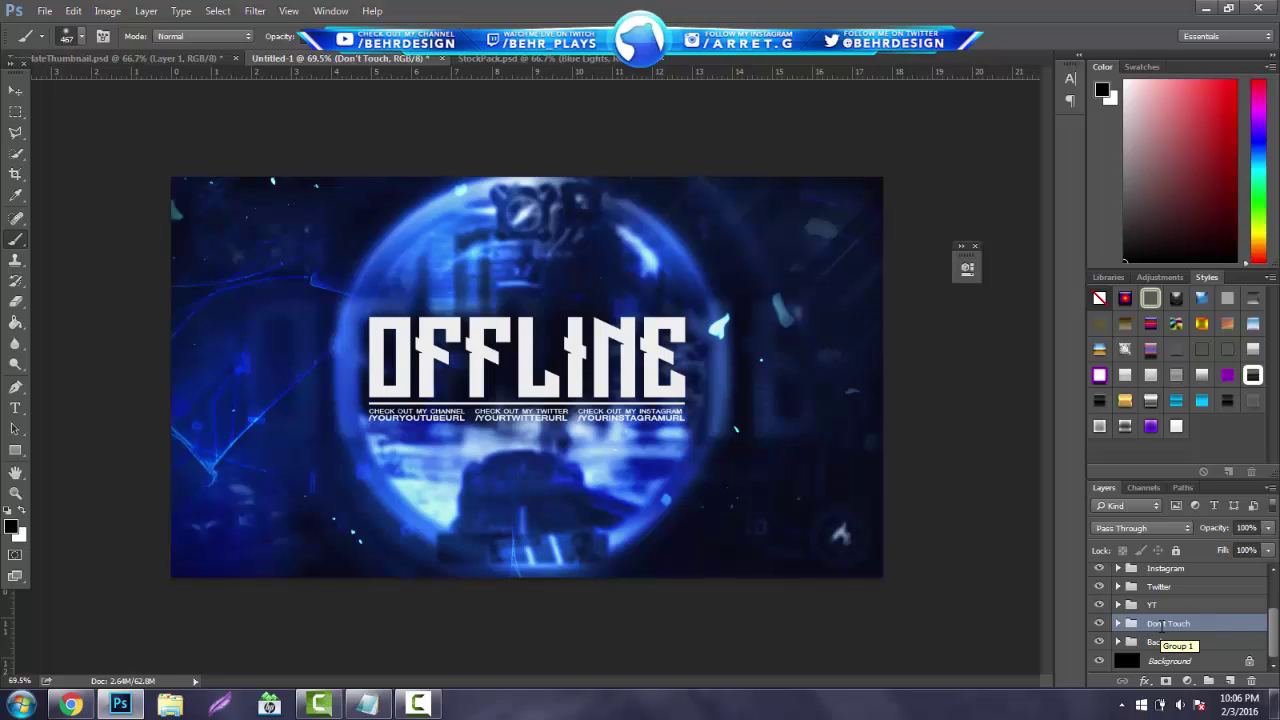
scroll(1188, 646, up, 3)
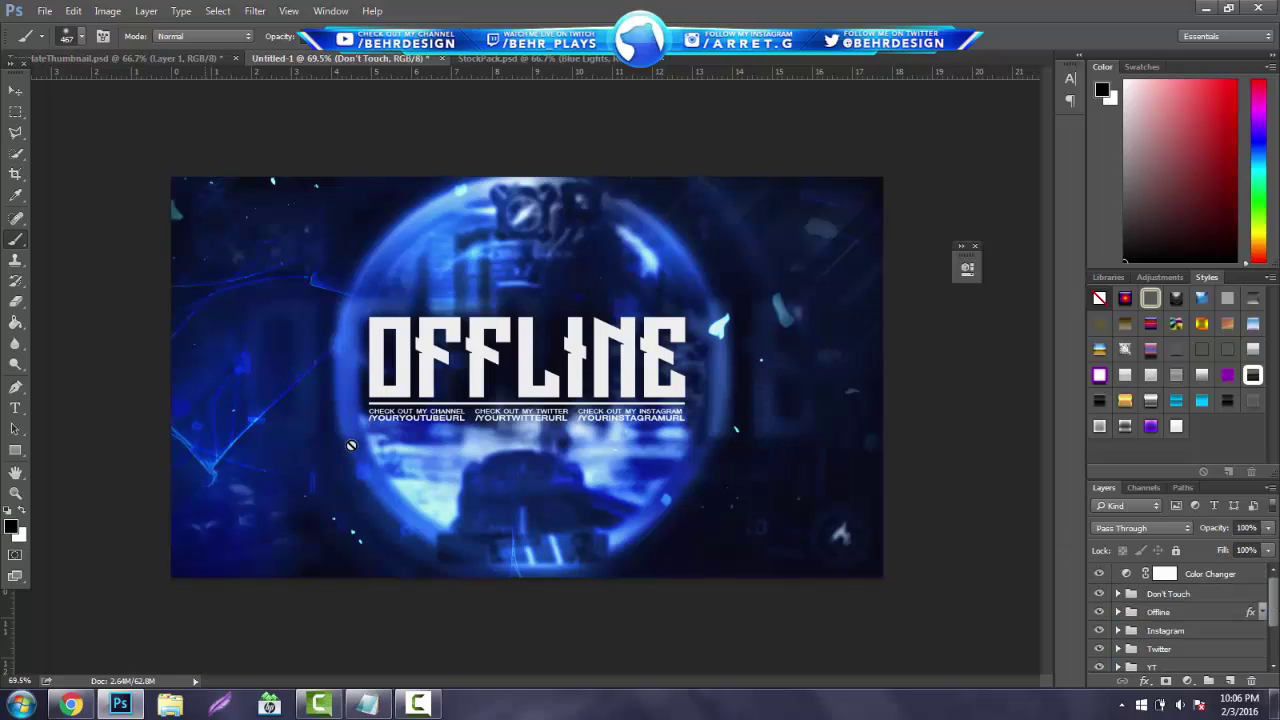
click(70, 704)
key(alt+Tab)
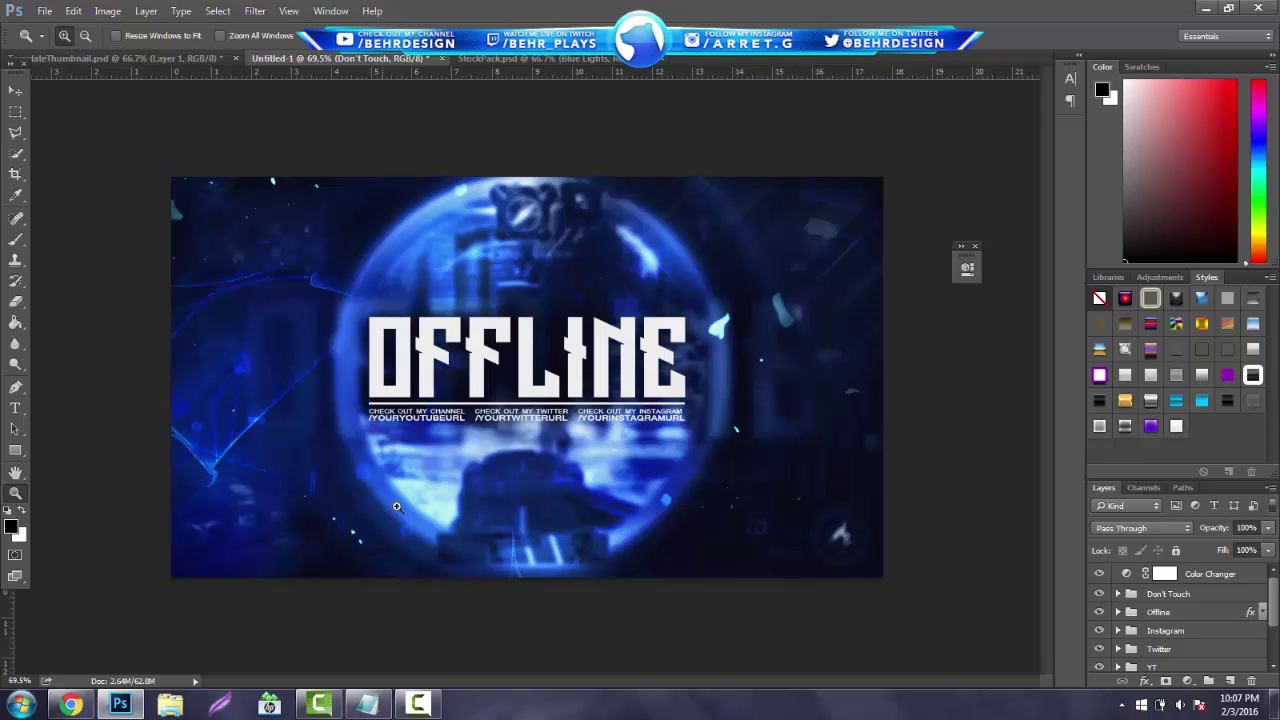
click(417, 704)
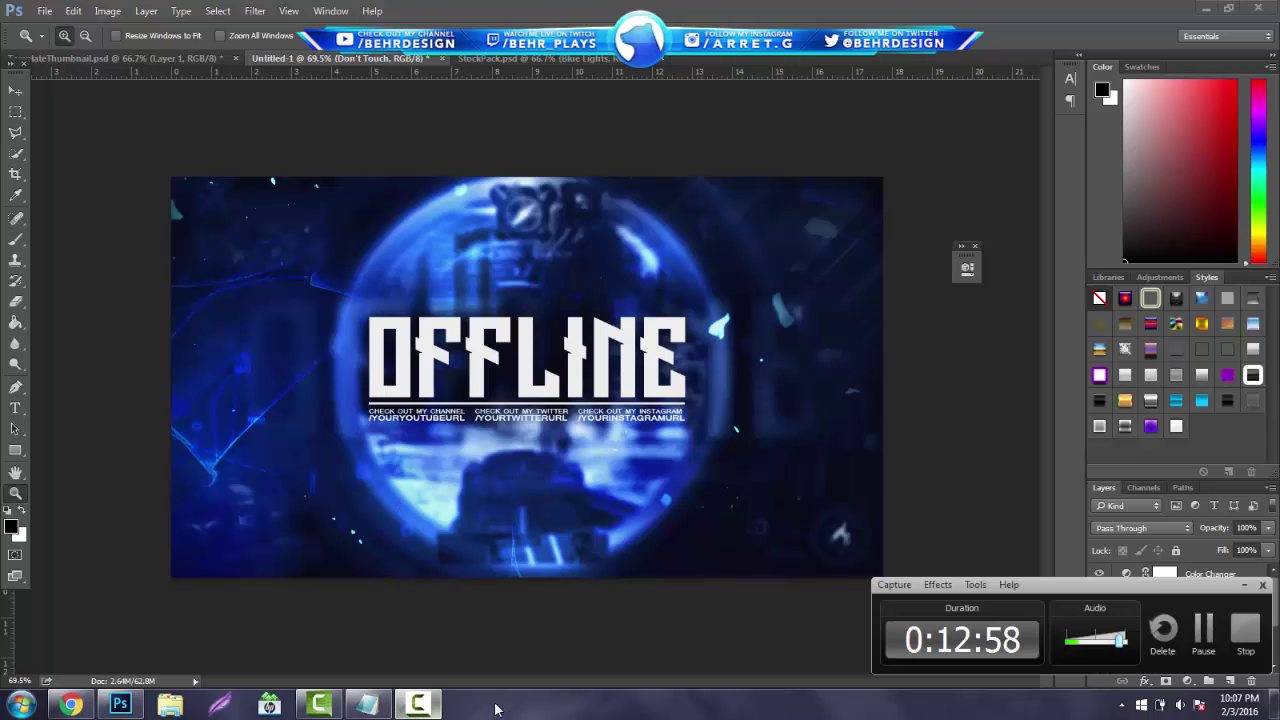
click(412, 706)
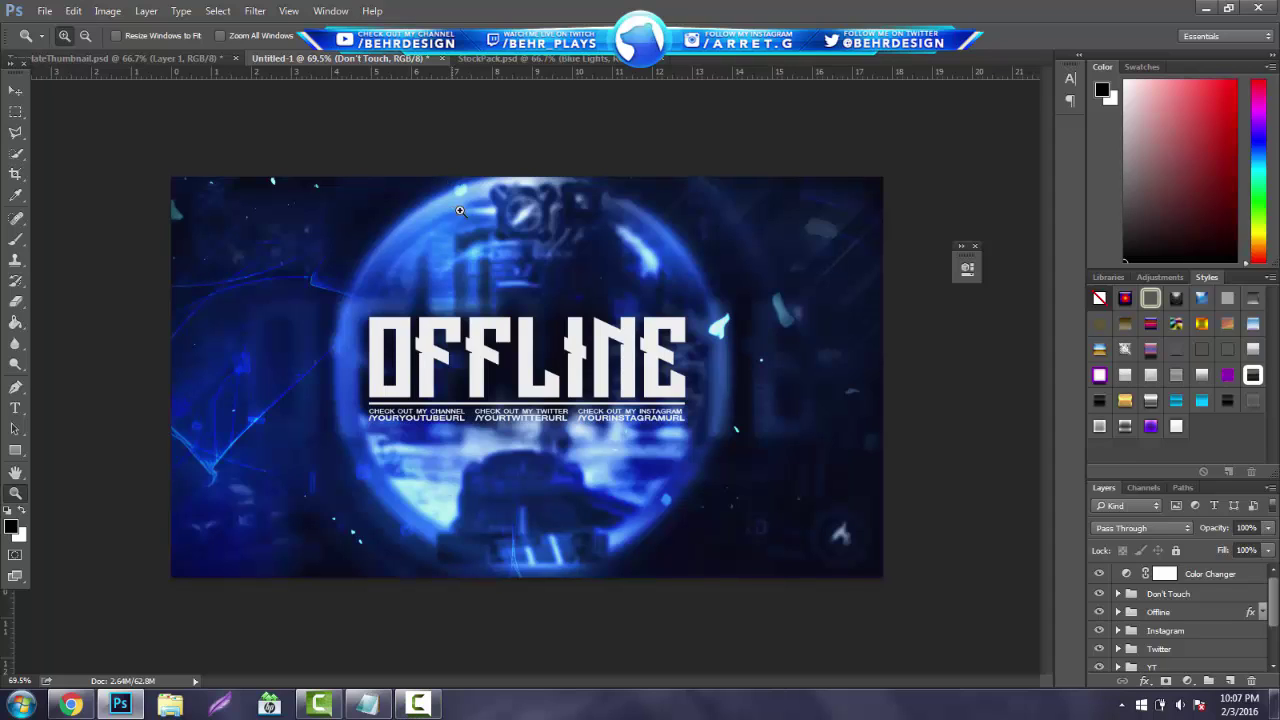
click(15, 90)
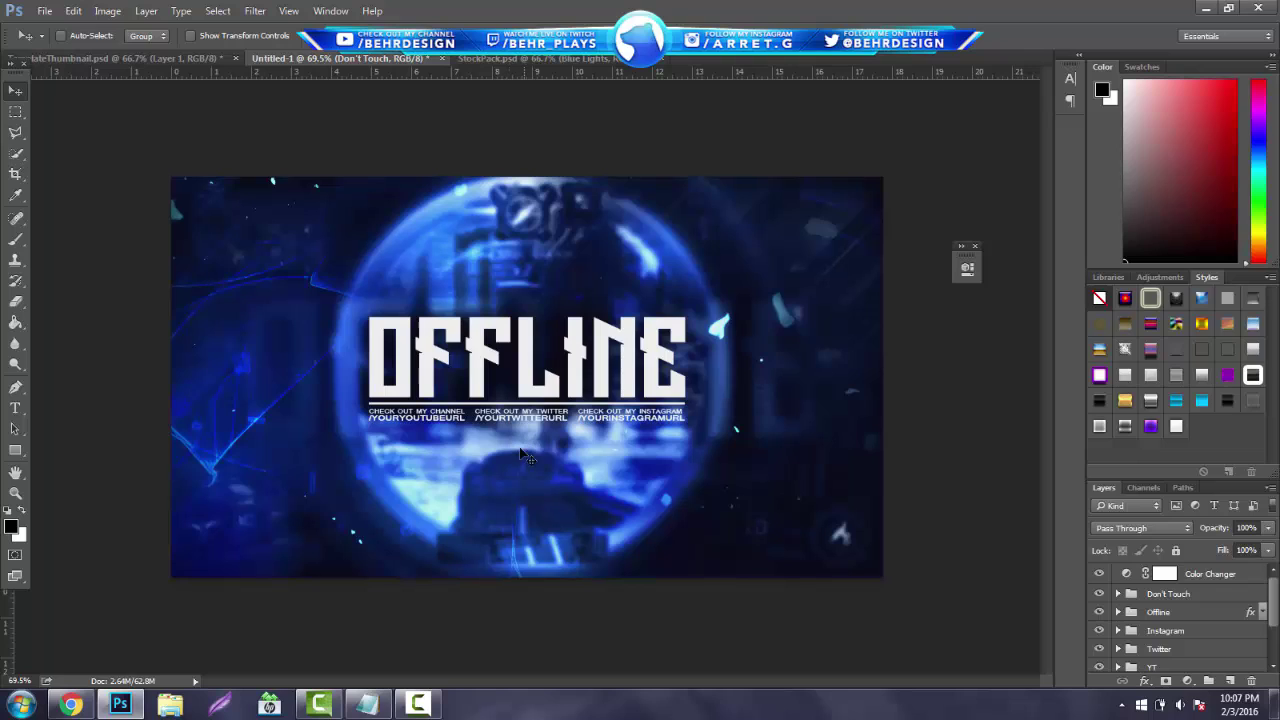
click(418, 705)
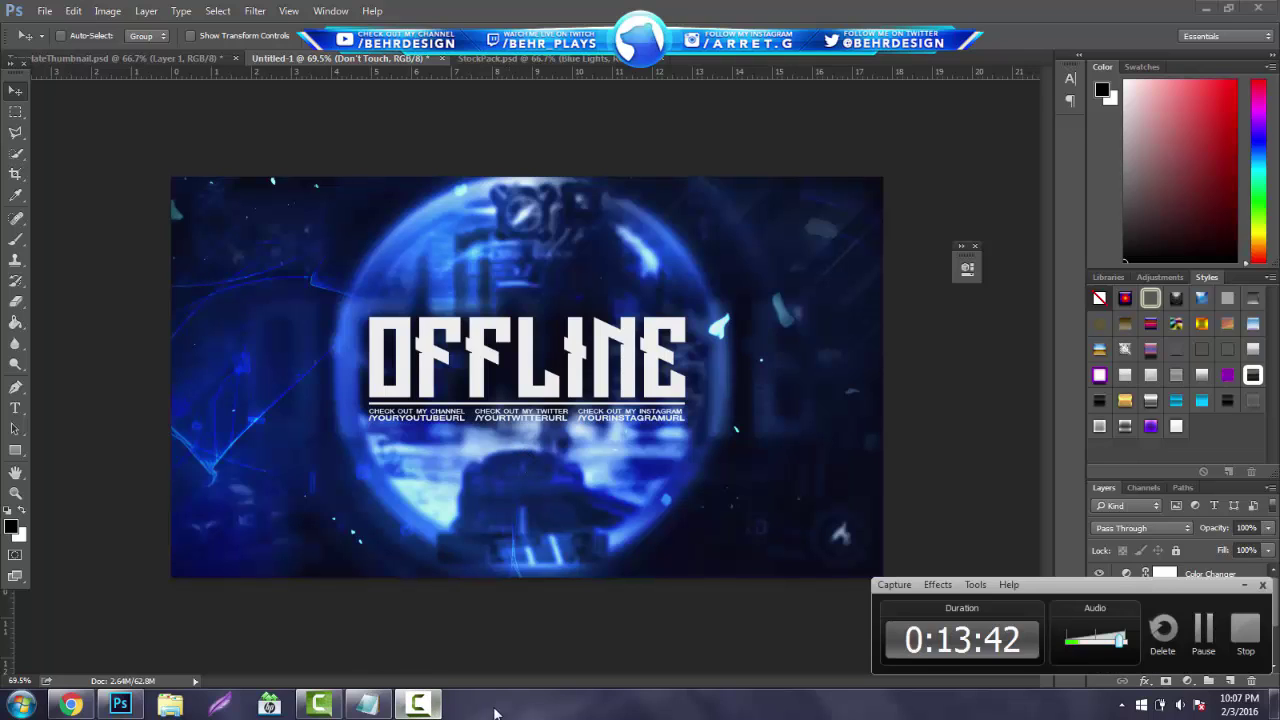